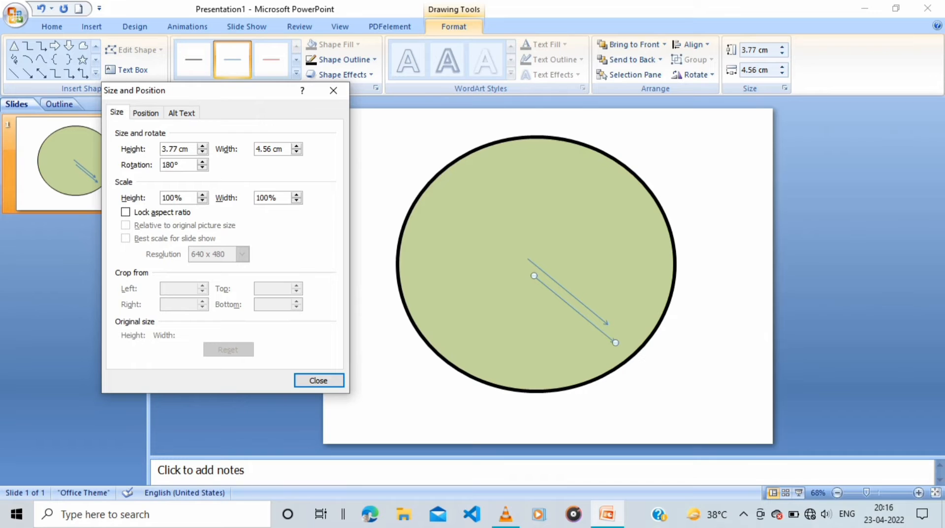
Move the rotated thin arrow up and left until its tail meets the other arrow's tail, forming one straight double-headed line
click(318, 380)
key(Up)
key(Up)
key(Up)
key(Up)
key(Up)
key(Up)
key(Up)
key(Up)
key(Up)
key(Up)
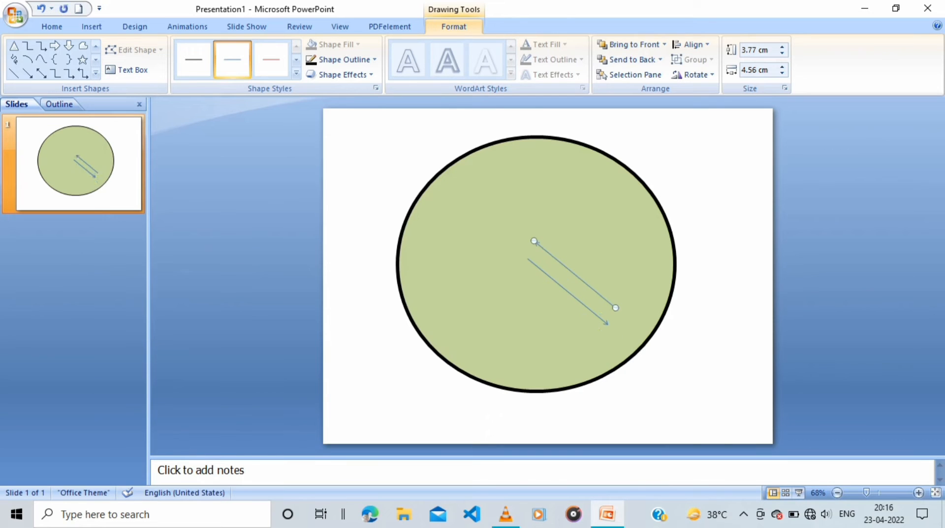
key(Left)
key(Left)
key(Left)
key(Left)
key(Left)
key(Left)
key(Left)
key(Left)
key(Left)
key(Left)
key(Left)
key(Left)
key(Left)
key(Left)
key(Up)
key(Up)
key(Up)
key(Up)
key(Up)
key(Up)
key(Up)
key(Up)
key(Left)
key(Left)
key(Left)
key(Left)
key(Left)
key(Left)
key(Up)
key(Up)
key(Up)
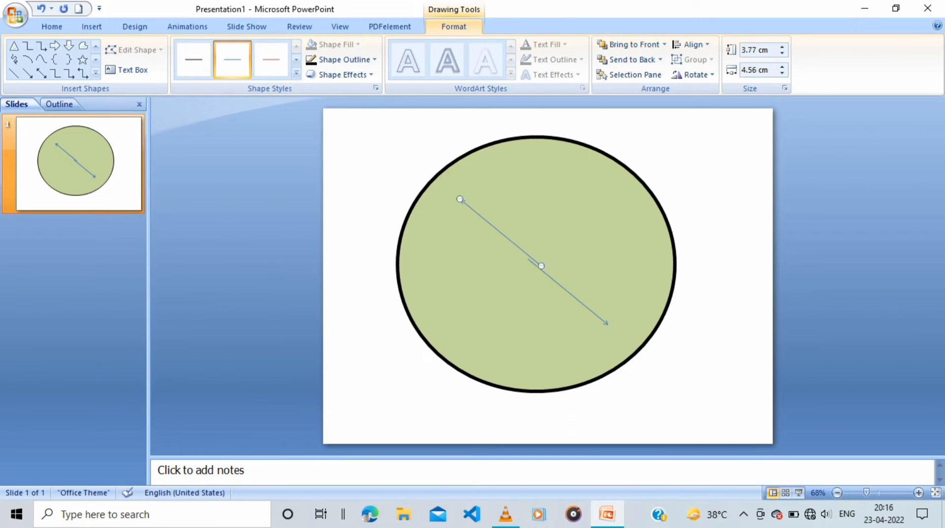
key(Left)
key(Left)
key(Left)
key(Up)
key(Up)
Fine-tune the positions of the two thin arrows so their tails meet exactly in one continuous line
click(581, 236)
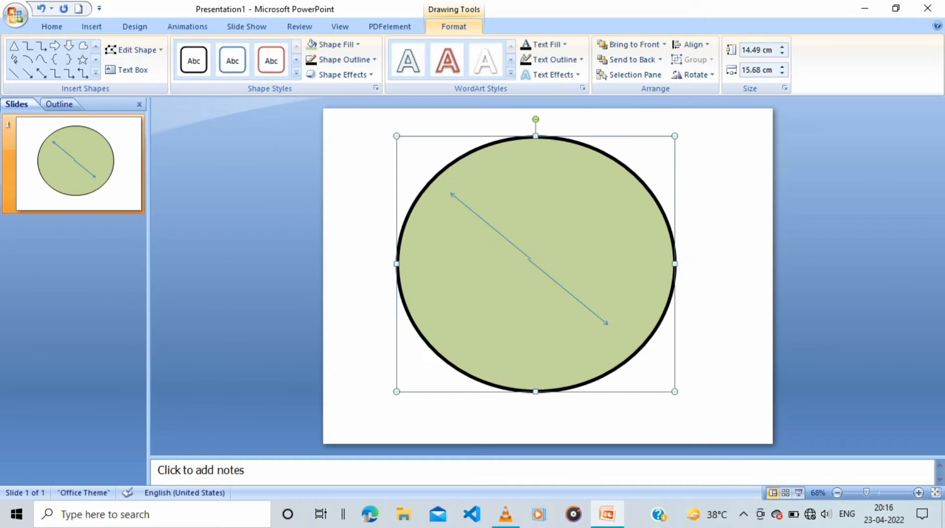
click(491, 226)
key(Down)
click(580, 236)
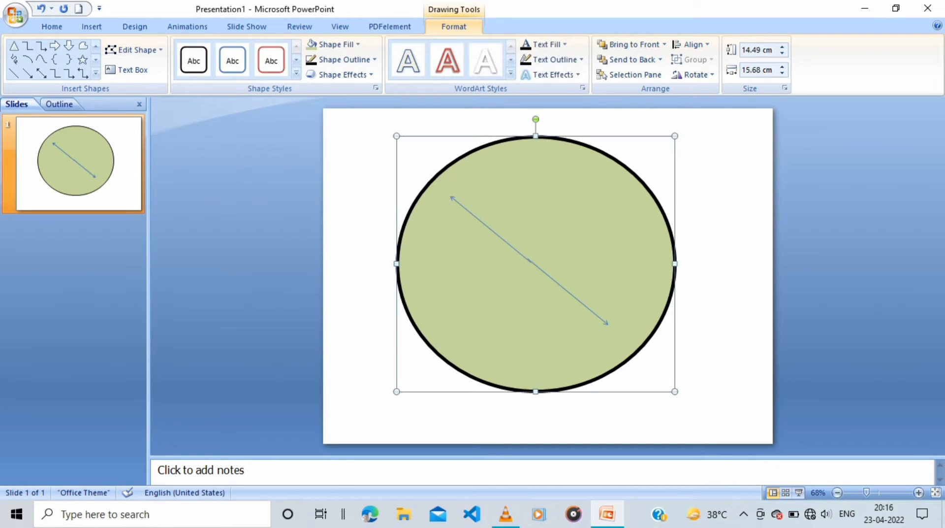
click(491, 229)
key(Up)
key(Down)
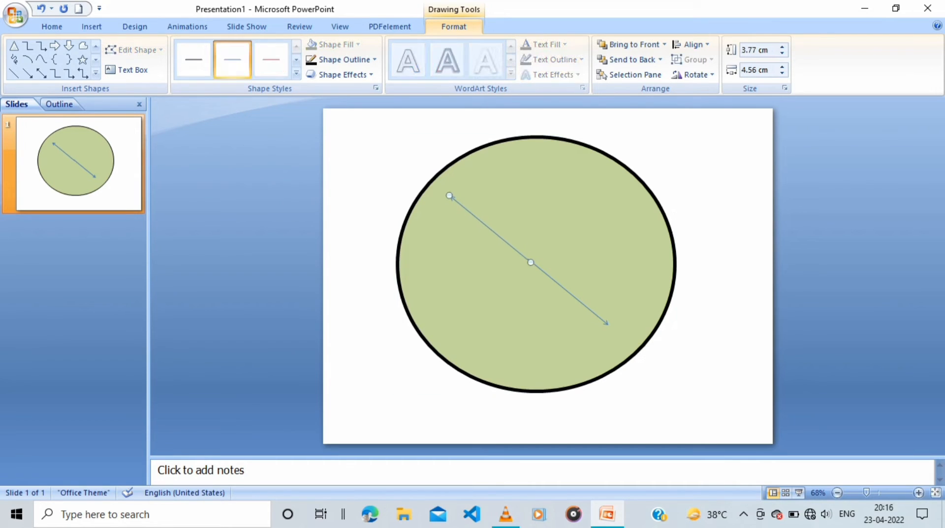
click(581, 236)
click(491, 230)
scroll(543, 275, up, 4)
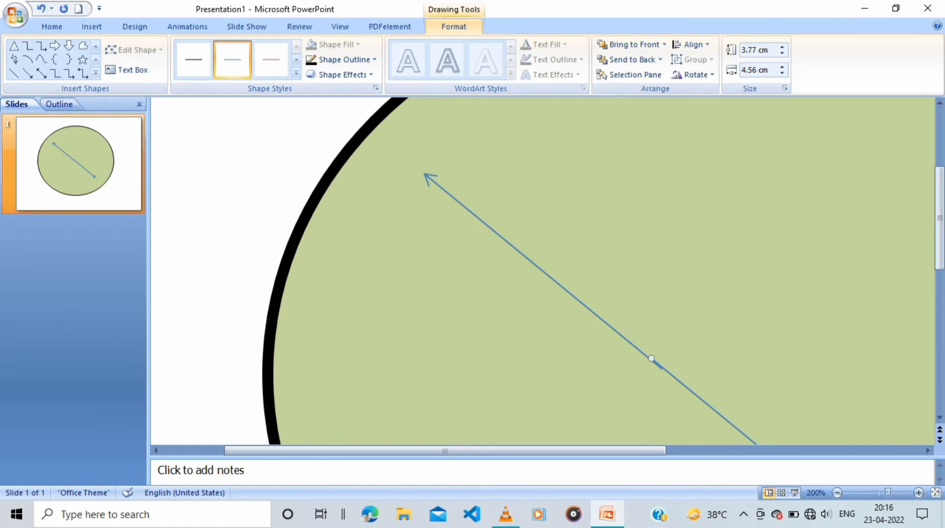
mouse_move(704, 402)
mouse_down()
mouse_move(704, 413)
mouse_move(725, 412)
mouse_move(714, 412)
mouse_up()
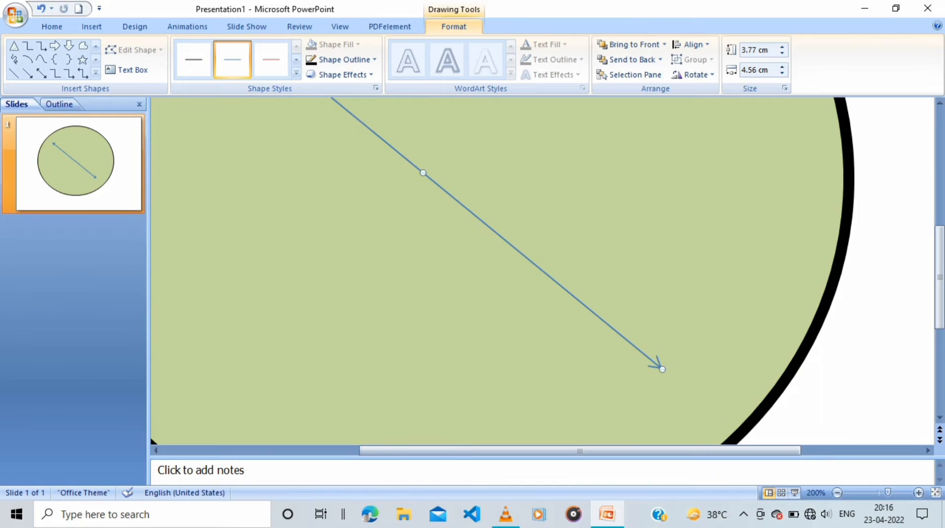
Select both thin arrows inside the circle and group them into one object
scroll(543, 275, down, 2)
click(546, 325)
click(433, 172)
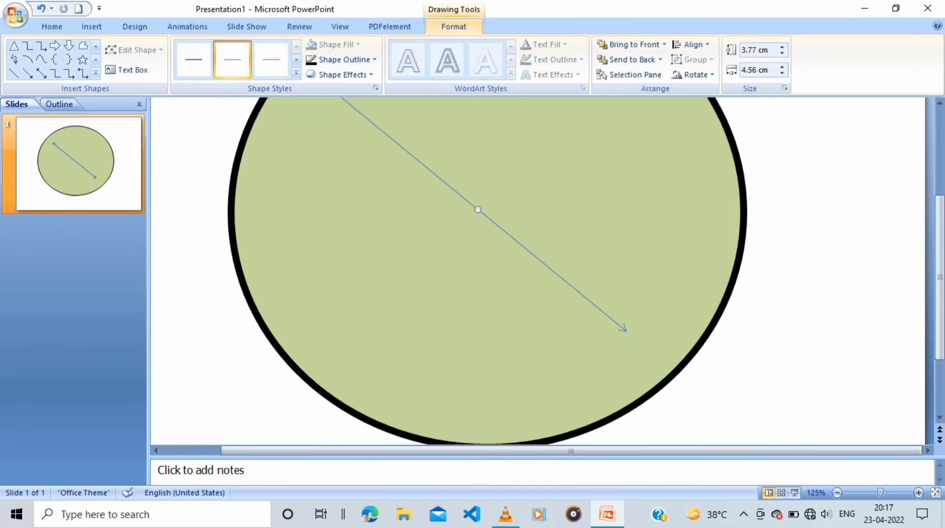
right_click(507, 234)
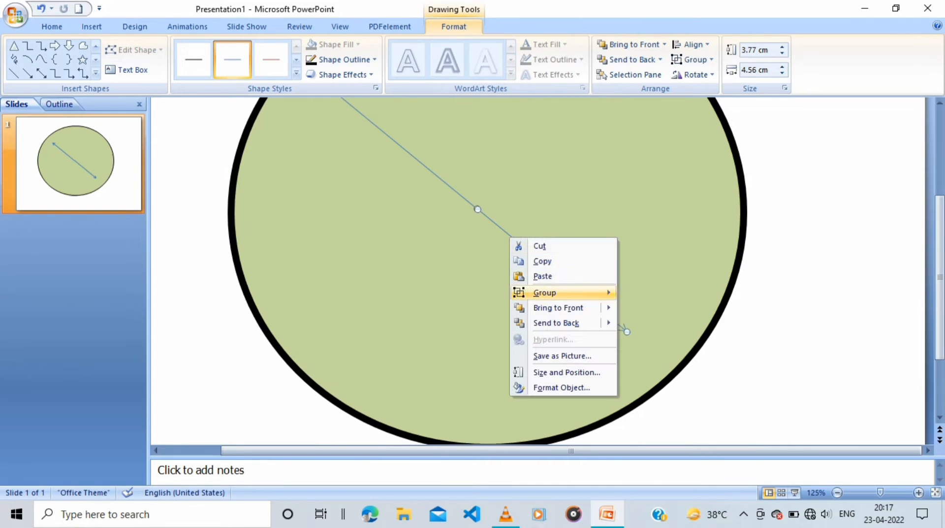
mouse_move(545, 292)
click(650, 291)
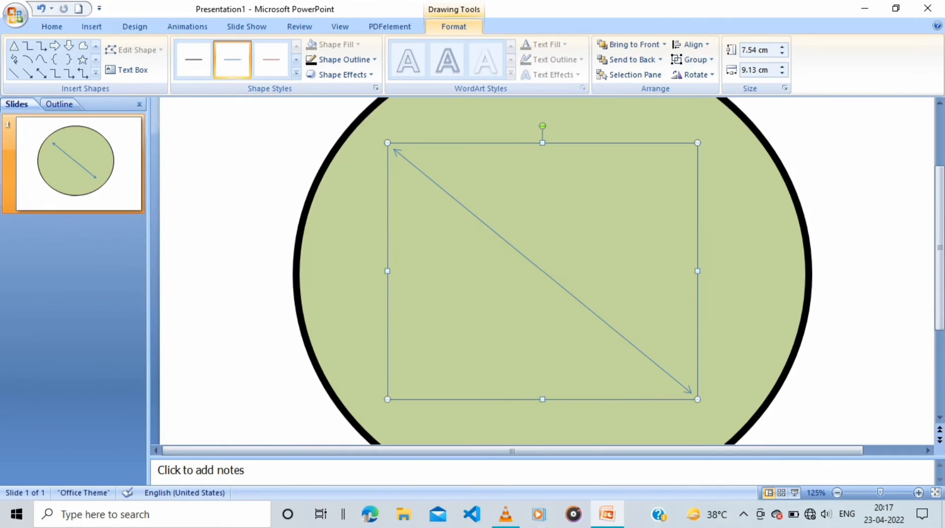
Set the upper-left thin arrow in the group to No Outline
click(392, 144)
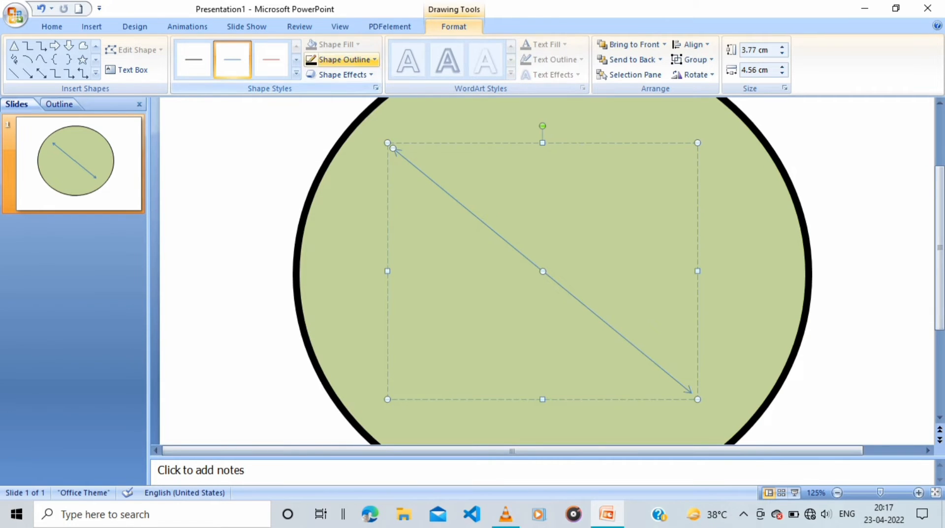
click(344, 60)
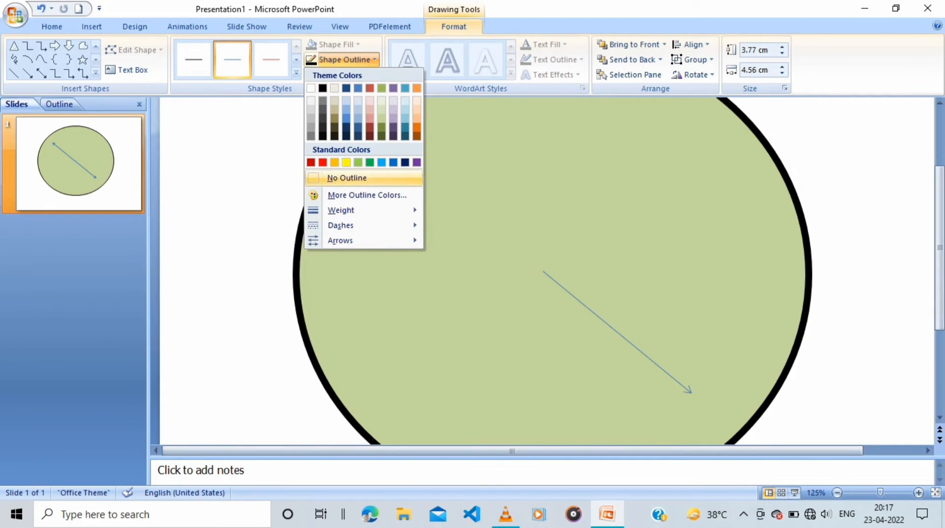
click(347, 177)
Set the outline colour of the lower-right thin arrow in the group to black
click(618, 333)
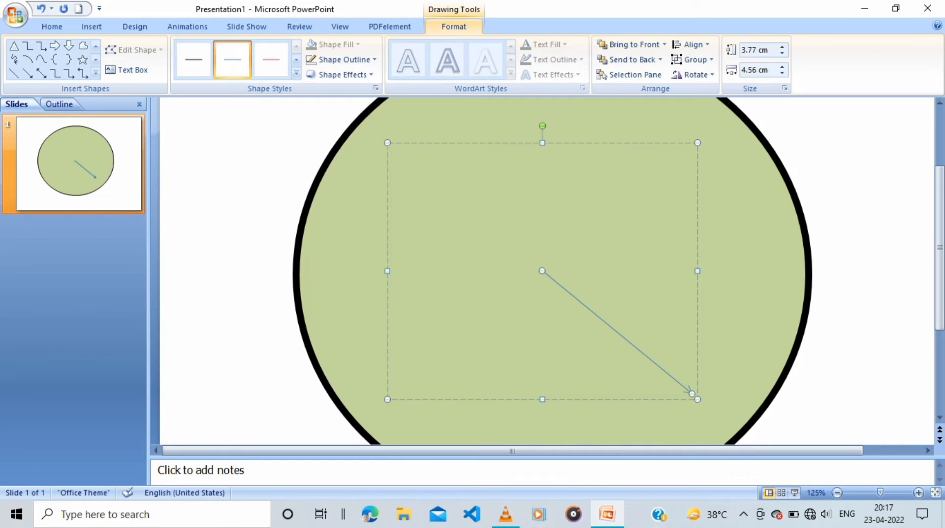
click(344, 59)
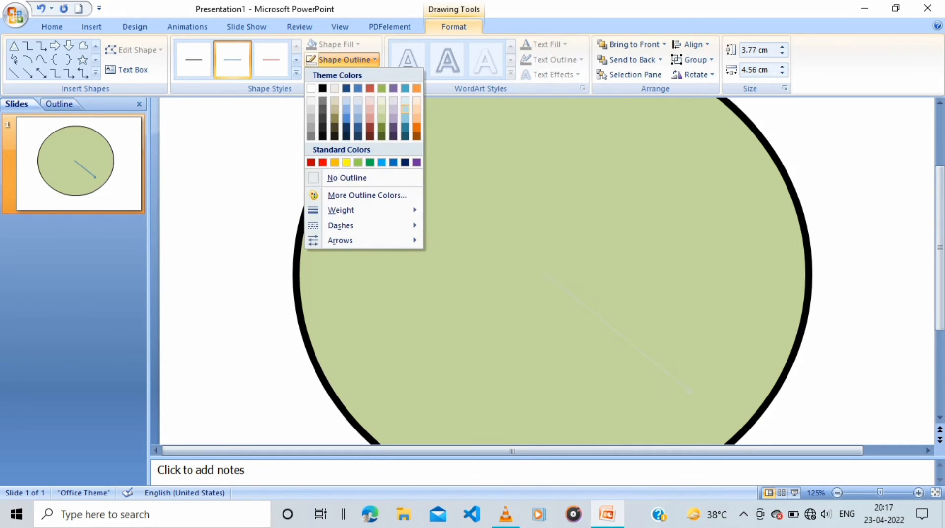
click(322, 87)
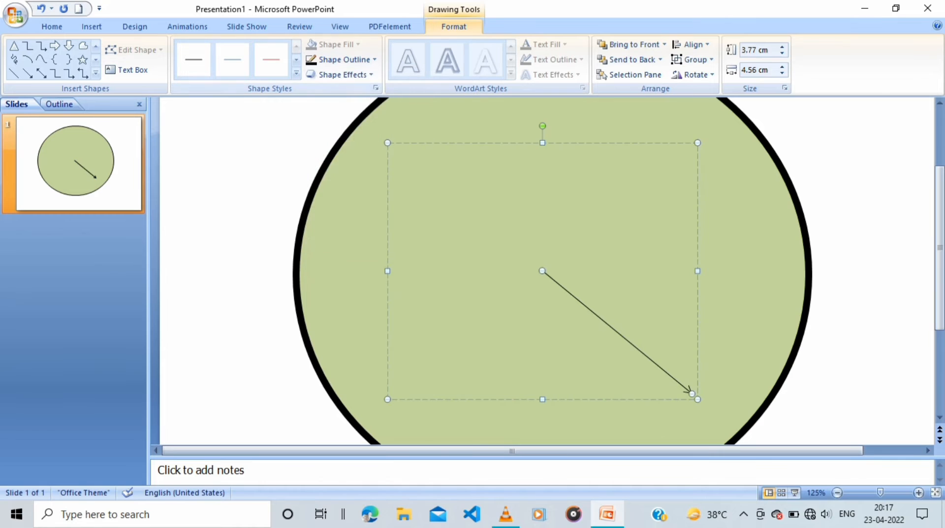
click(497, 227)
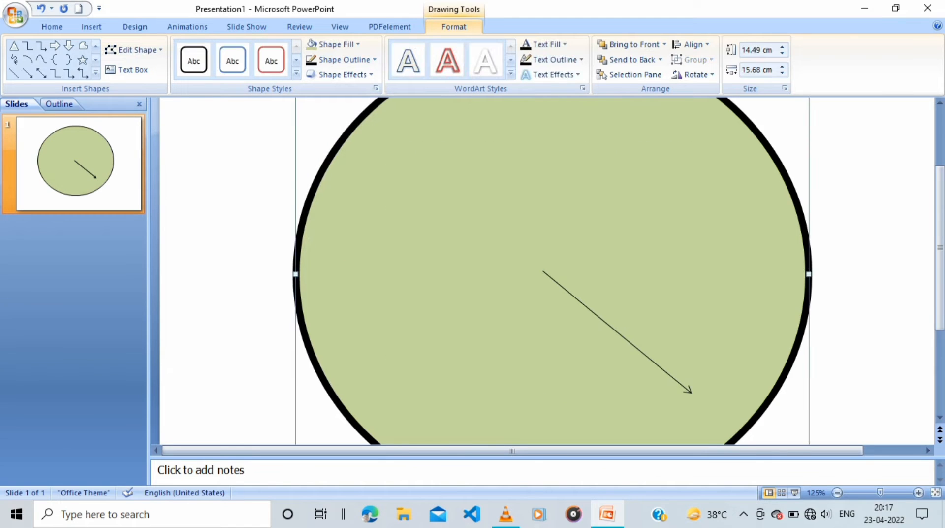
Draw a horizontal right block arrow about 4.76 cm wide and 0.6 cm high, starting at the circle's centre
scroll(543, 271, down, 1)
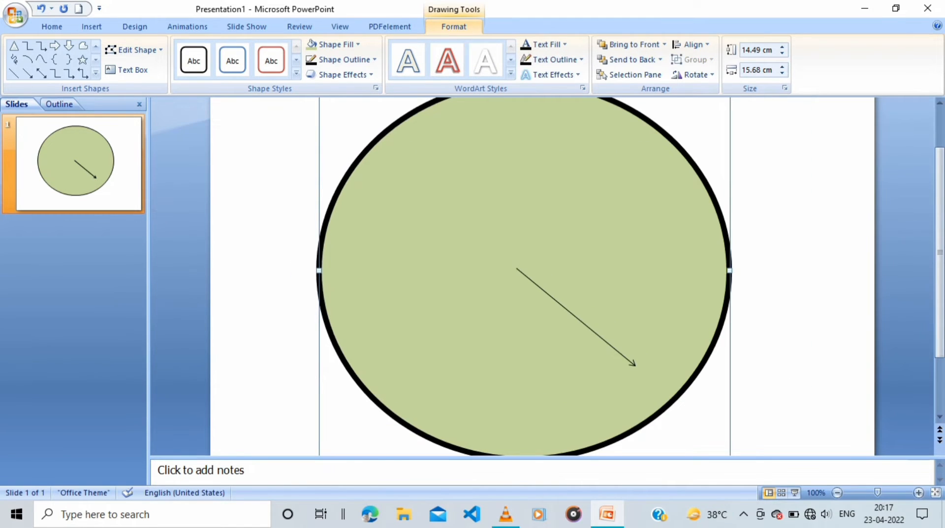
click(54, 46)
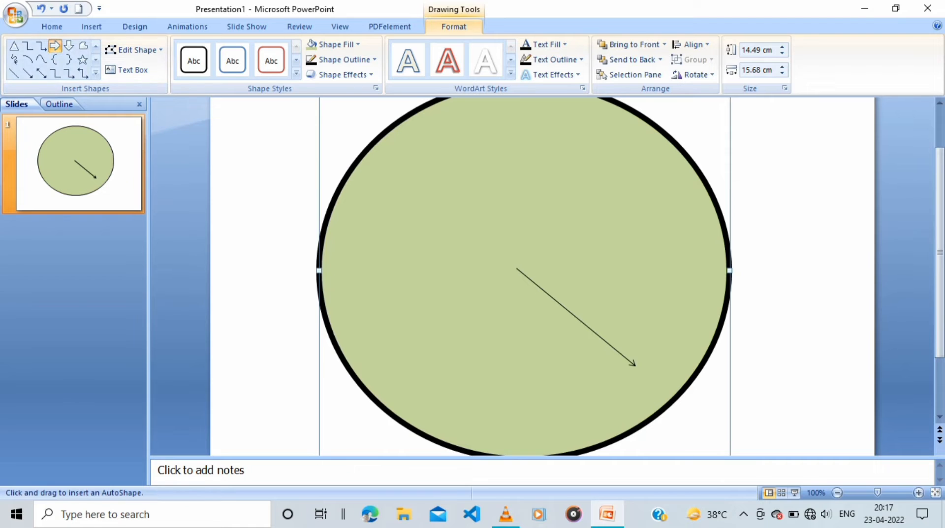
drag(515, 266, 641, 284)
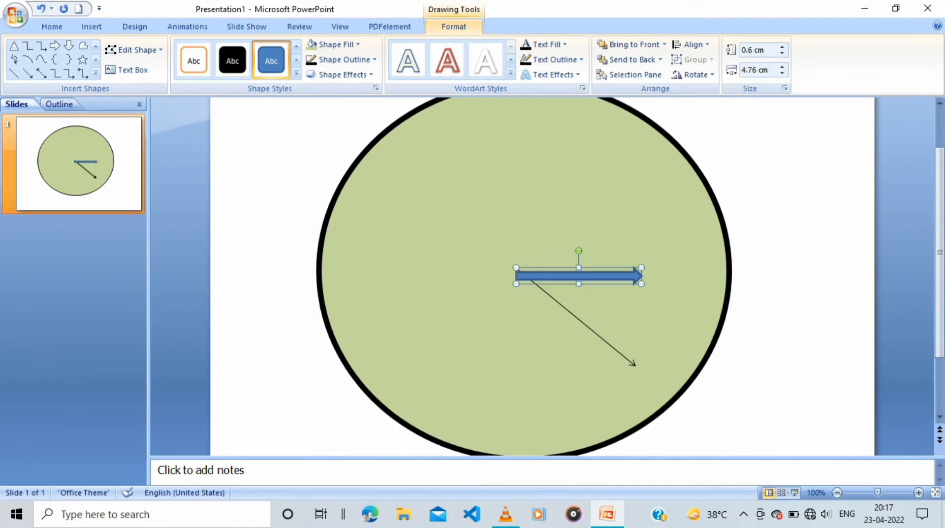
Copy and paste the blue block arrow, placing the copy exactly over the original
right_click(552, 274)
click(571, 296)
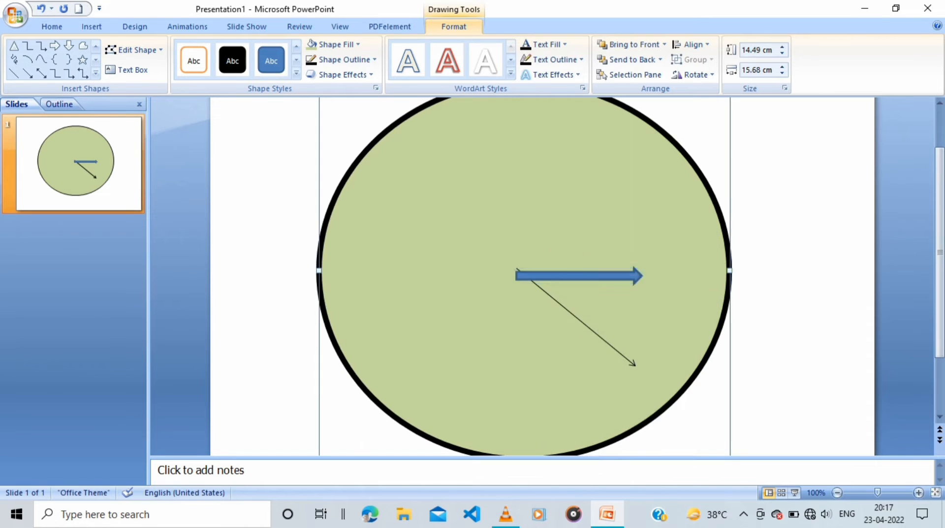
right_click(494, 235)
click(526, 272)
key(Up)
key(Up)
key(Left)
key(Left)
key(Left)
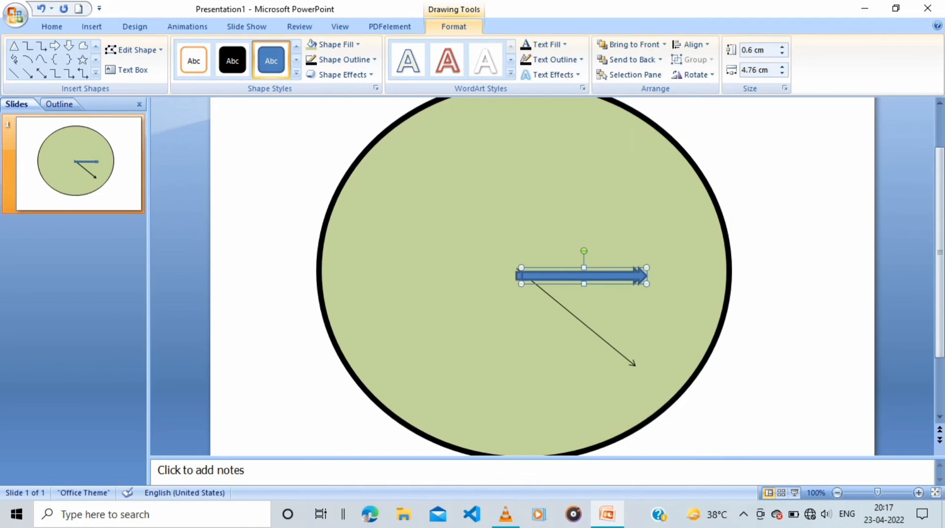
key(Right)
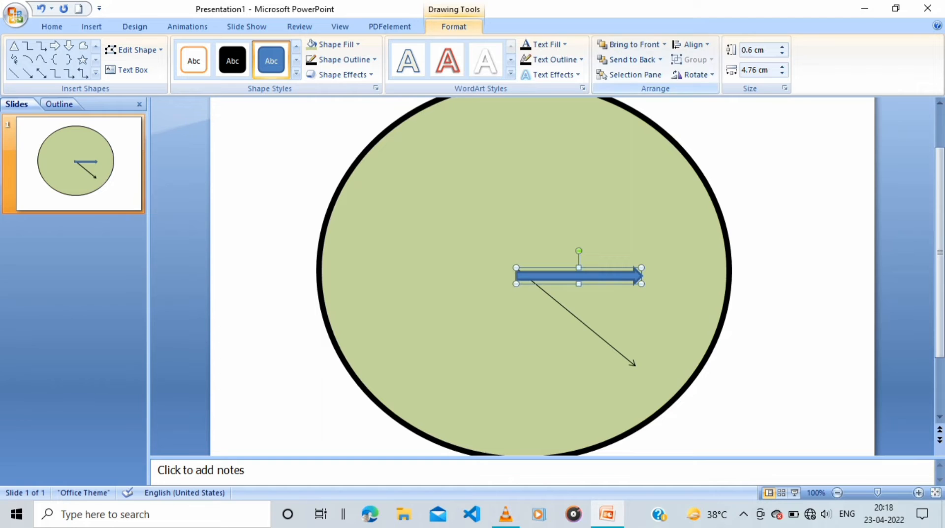
Rotate the copied block arrow by 180° so it points in the opposite direction
click(692, 75)
click(725, 157)
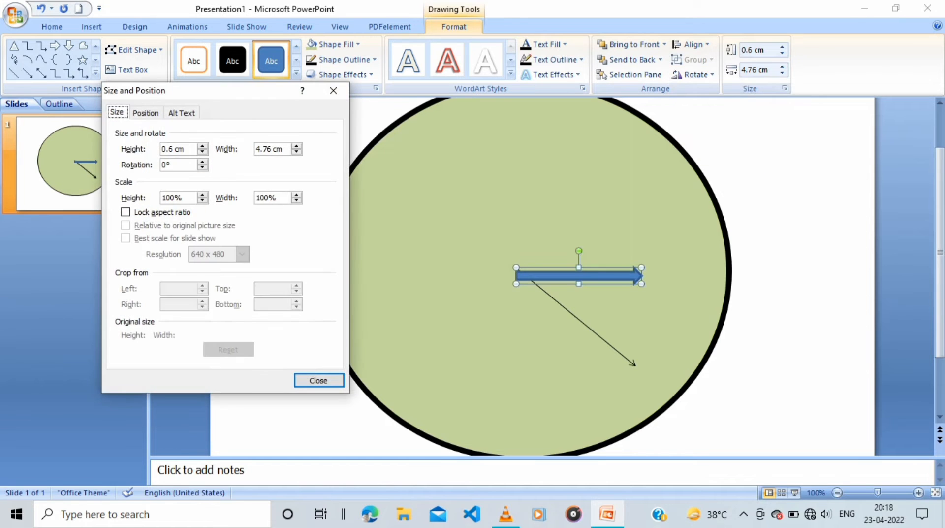
click(166, 165)
key(Return)
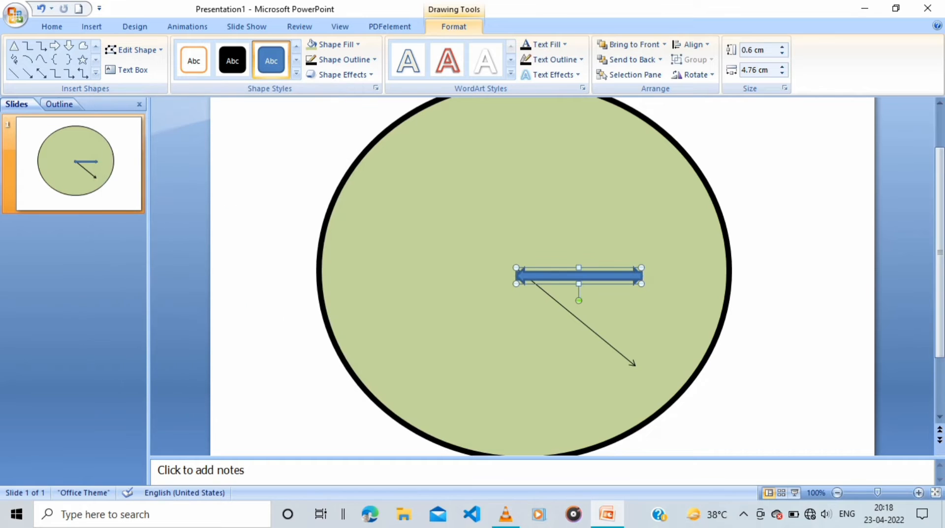
Move the reversed block arrow horizontally until its tail meets the original block arrow's tail at the circle's centre
key(Left)
key(Left)
key(Left)
key(Left)
key(Right)
key(Right)
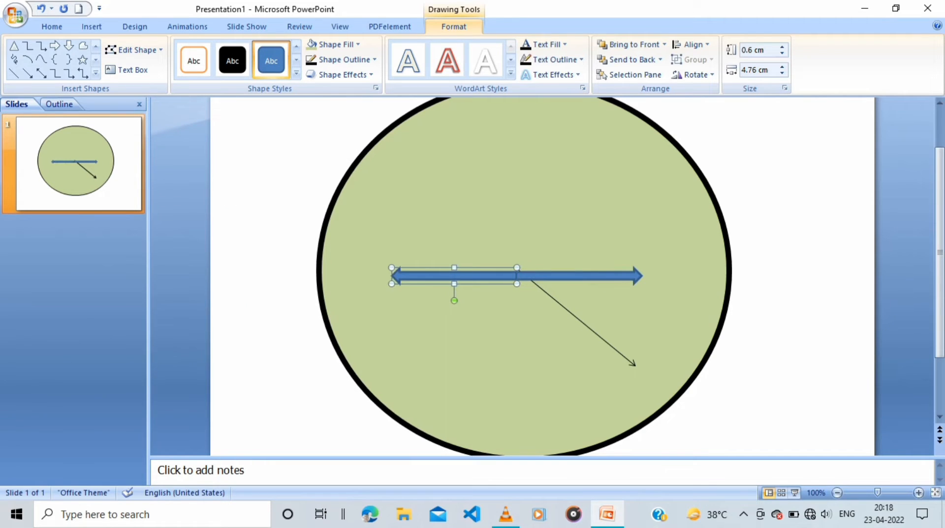
Group the two opposite-pointing block arrows into one object
shift+click(579, 276)
right_click(543, 279)
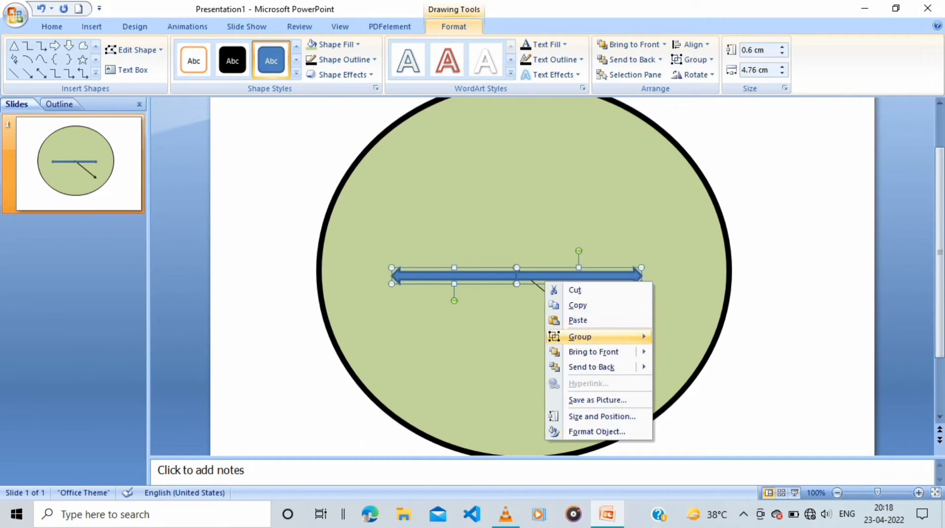
mouse_move(574, 336)
click(686, 337)
Set the left-pointing block arrow in the group to No Fill and No Outline
click(453, 276)
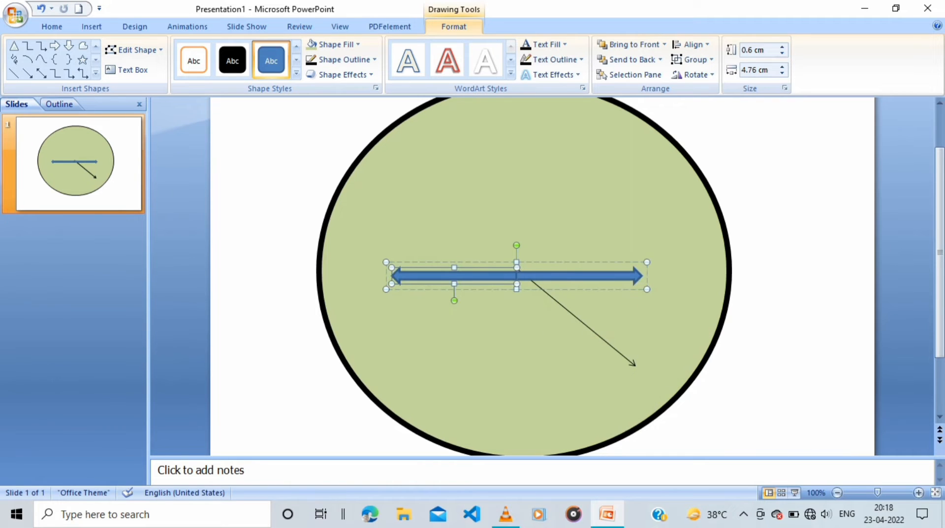
click(336, 45)
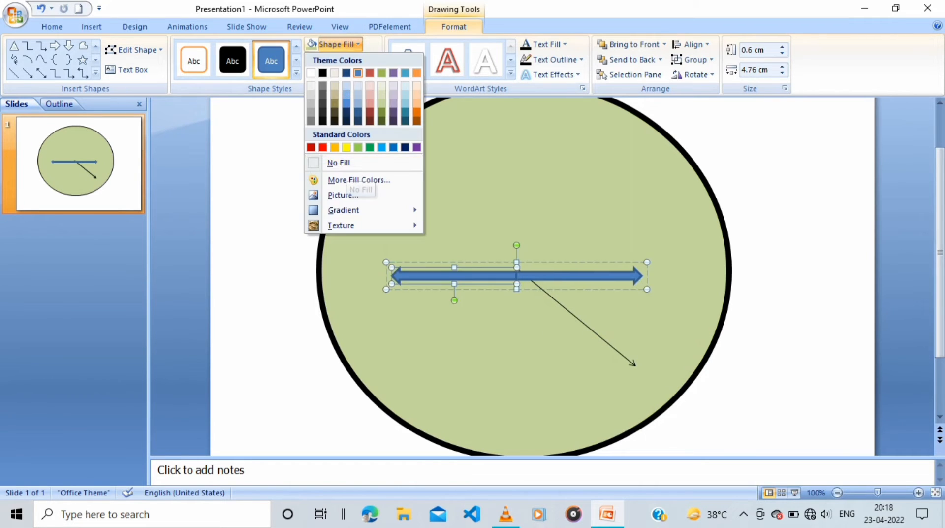
click(339, 163)
click(344, 59)
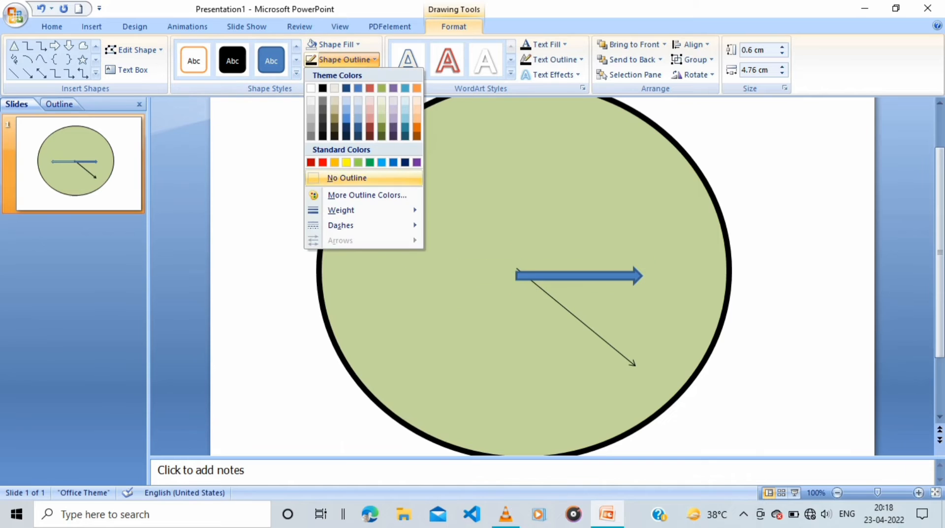
click(342, 177)
click(345, 59)
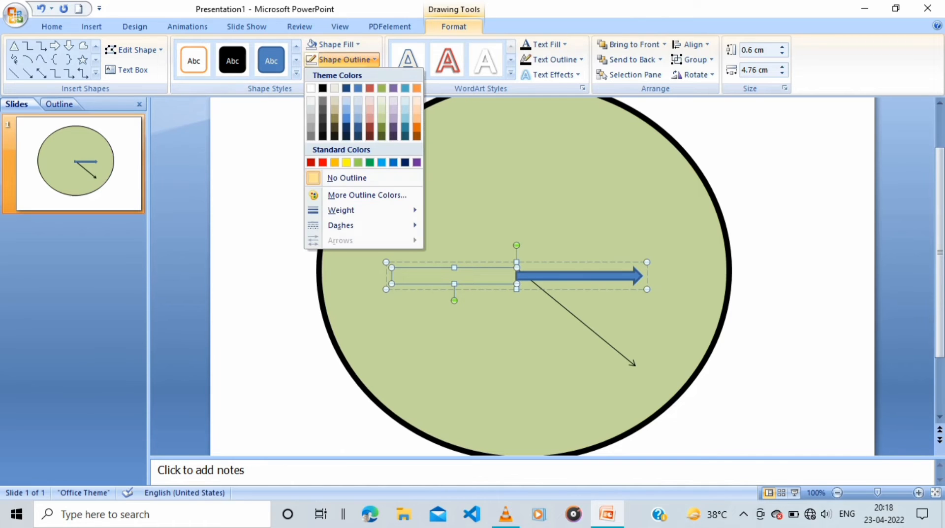
click(342, 177)
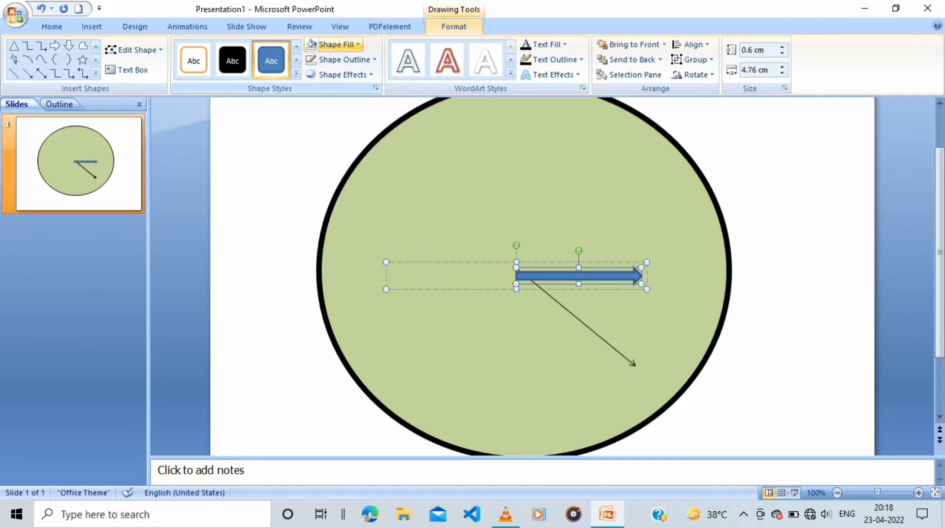
Give the right-pointing block arrow a light red fill and a matching light red outline
click(337, 44)
click(370, 102)
click(275, 142)
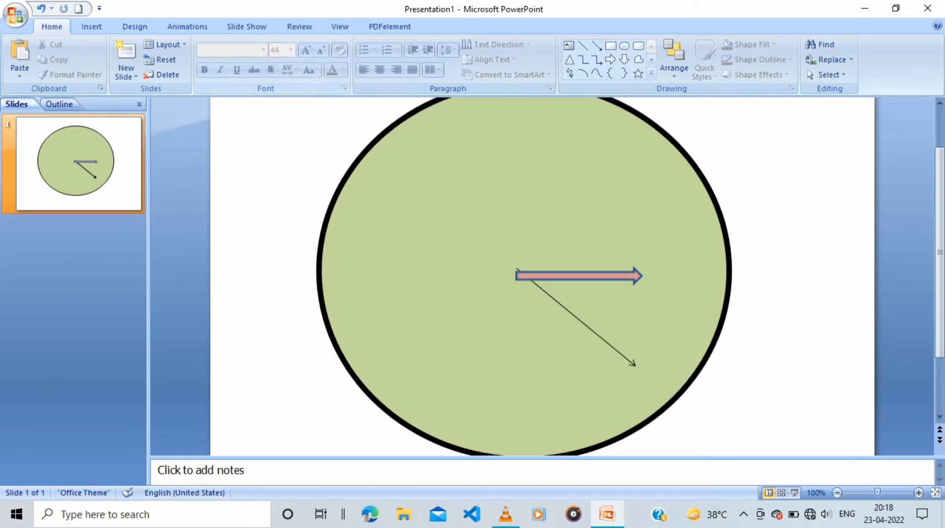
click(578, 276)
click(579, 276)
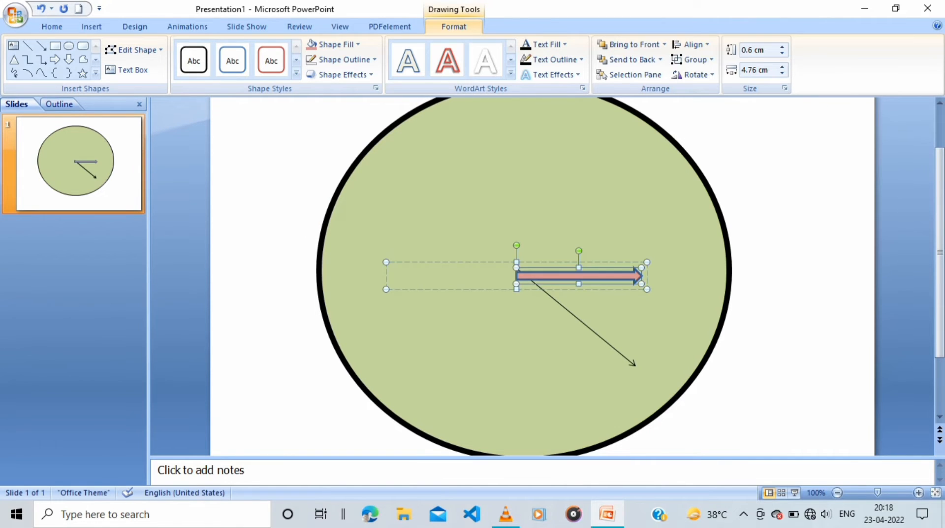
click(344, 60)
click(369, 118)
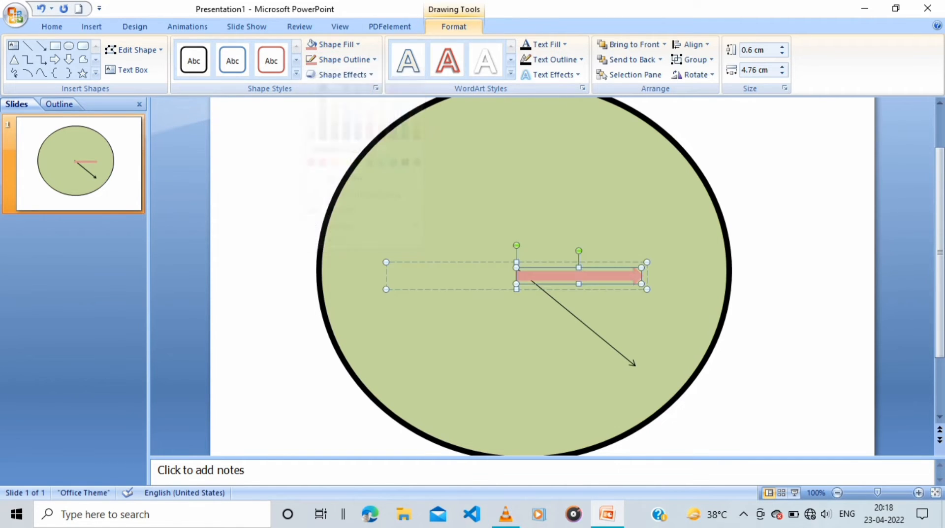
click(584, 323)
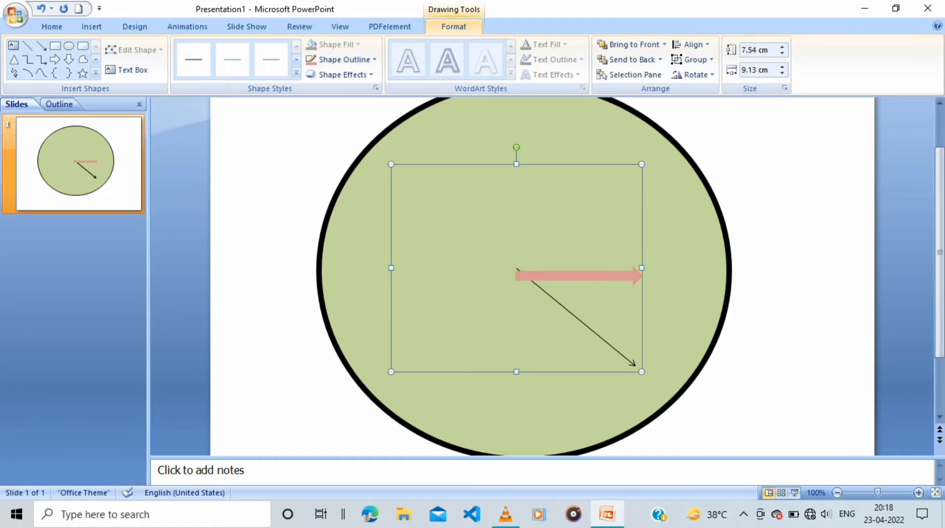
Give the thin diagonal arrow a 3 pt line weight and a dark orange outline
click(611, 344)
click(345, 60)
mouse_move(364, 210)
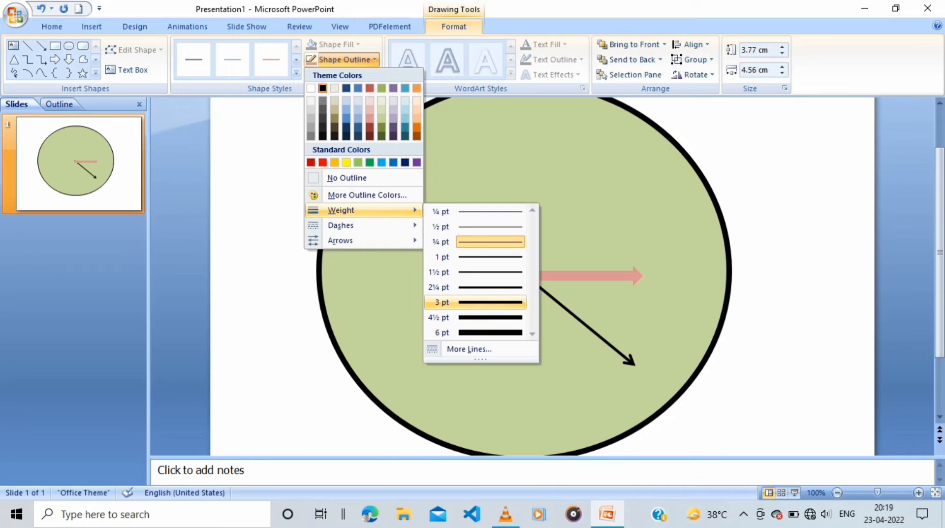
click(475, 302)
click(345, 59)
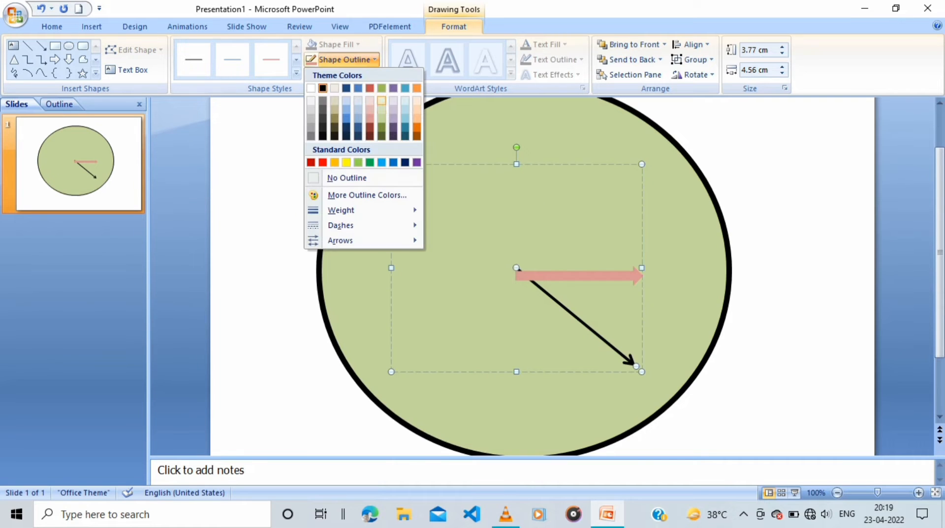
click(417, 127)
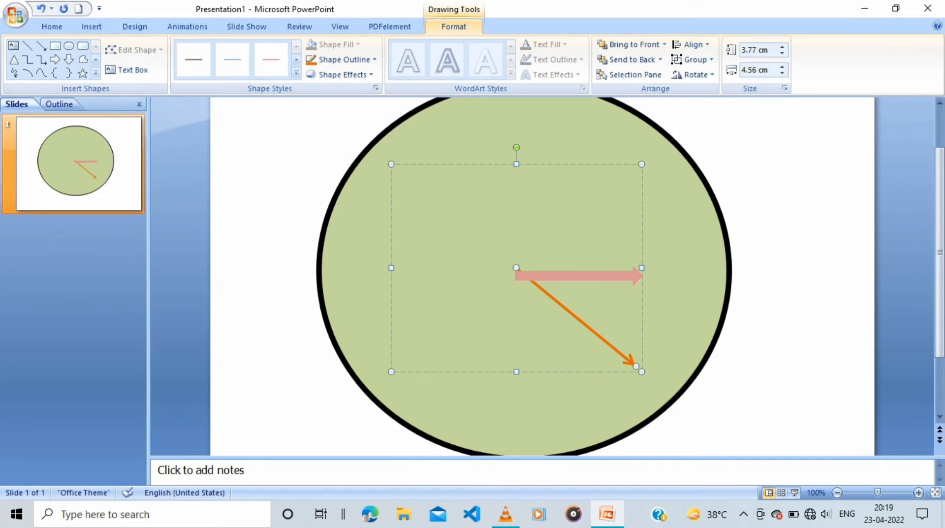
Nudge the light red block arrow group upward until its tail meets the orange arrow's tail
click(580, 275)
key(Up)
key(Up)
key(Down)
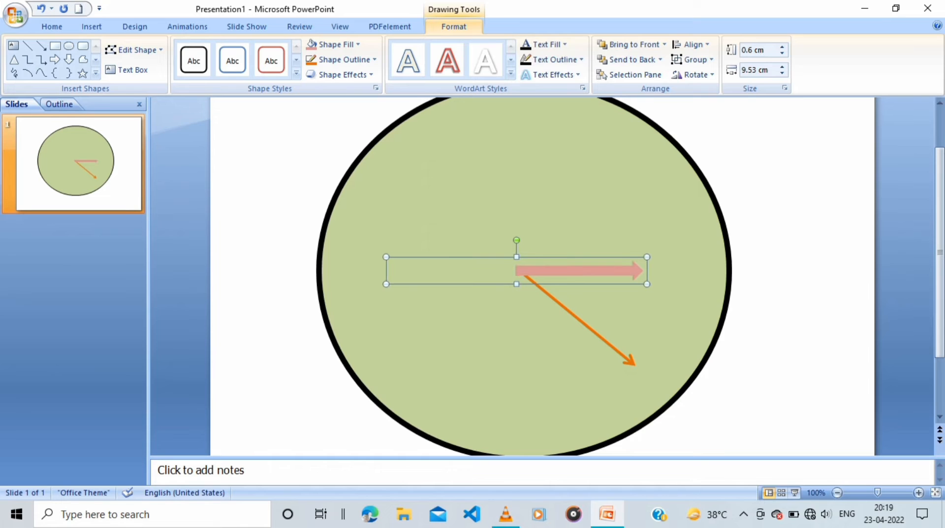
key(Up)
scroll(541, 275, up, 1)
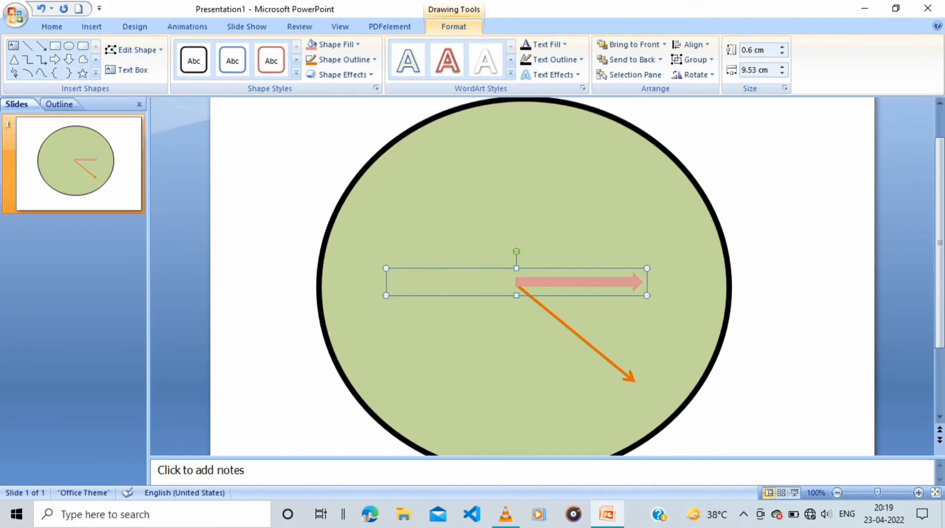
scroll(542, 276, down, 1)
Enlarge the orange arrow's group to about 8.5 cm high by 10.5 cm wide and nudge it left, back onto the block arrow's tail
click(577, 318)
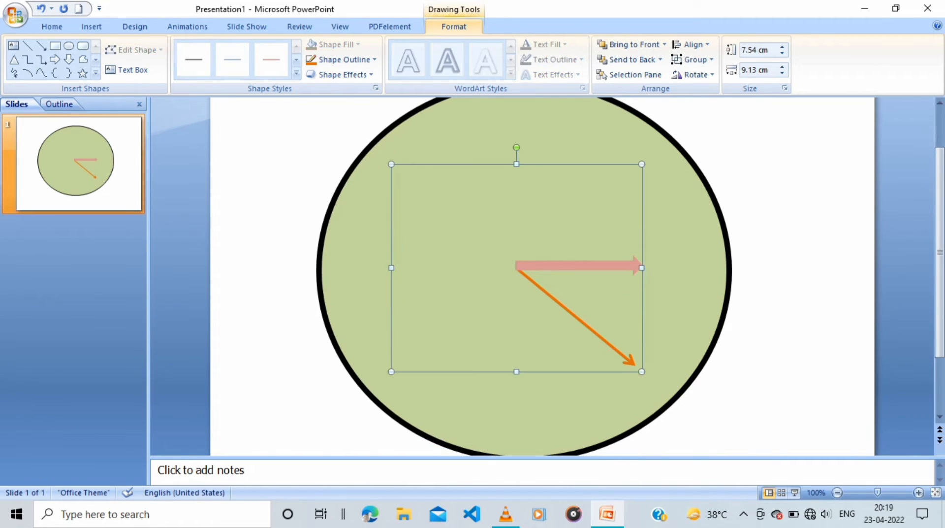
drag(642, 371, 662, 382)
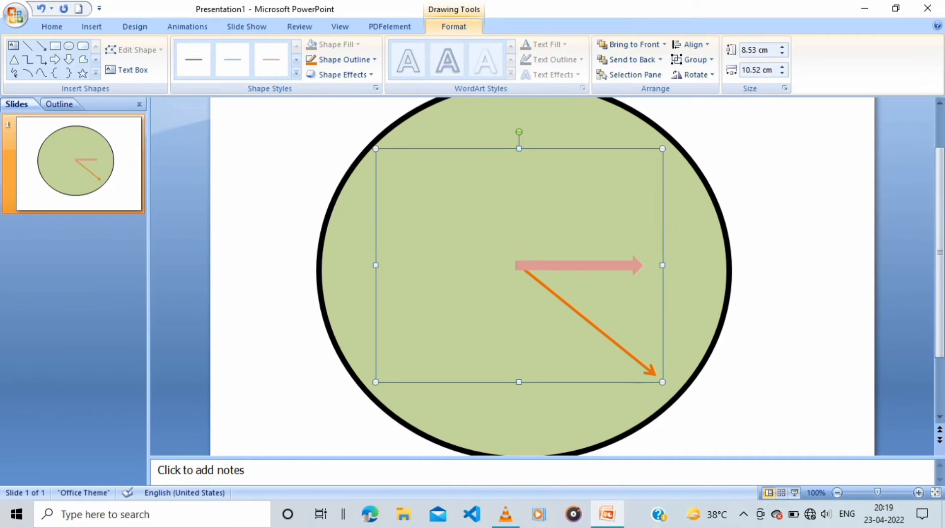
key(Left)
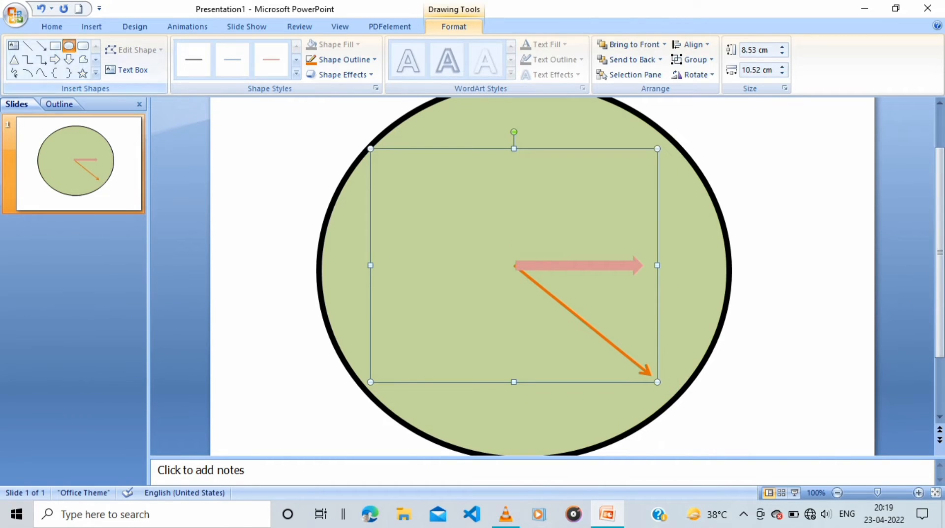
Draw a hub circle about 0.8 cm across over the arrow tails, with a light tan fill and a light green outline
click(68, 46)
drag(505, 256, 528, 279)
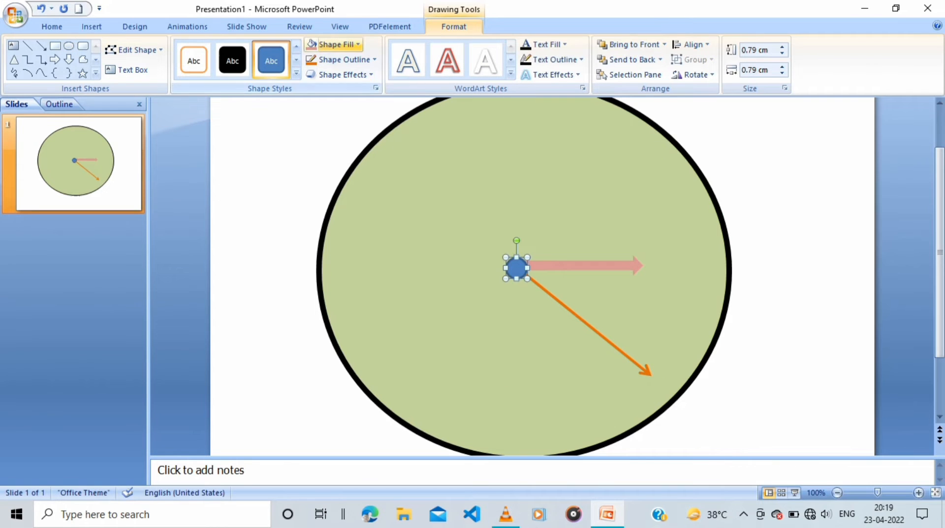
click(336, 44)
click(335, 85)
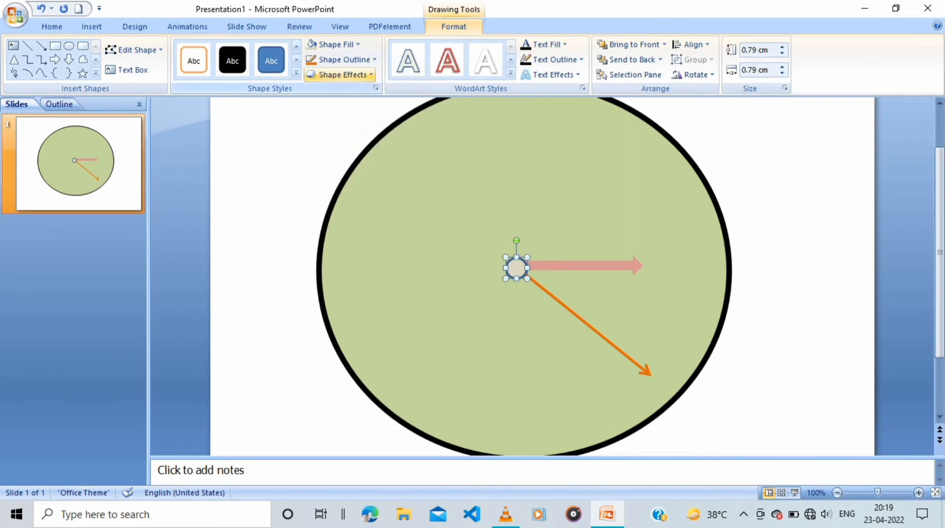
click(344, 60)
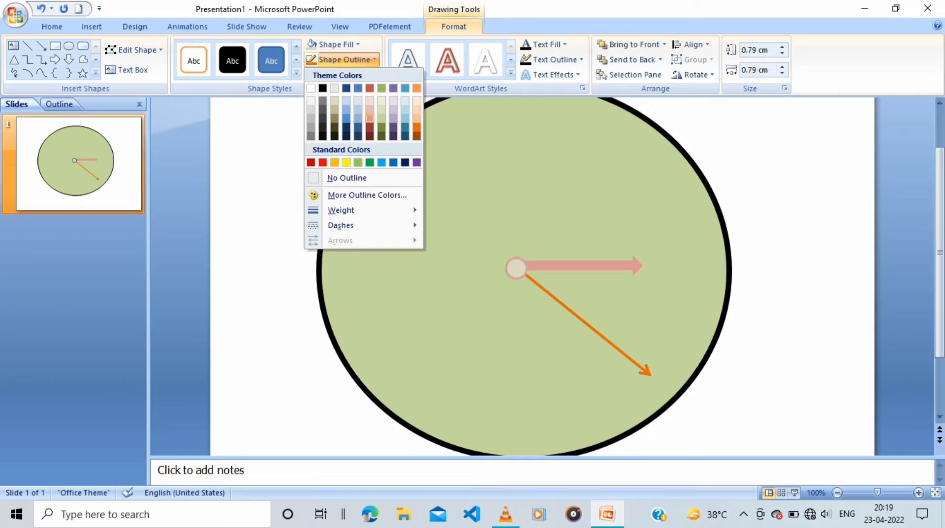
click(381, 118)
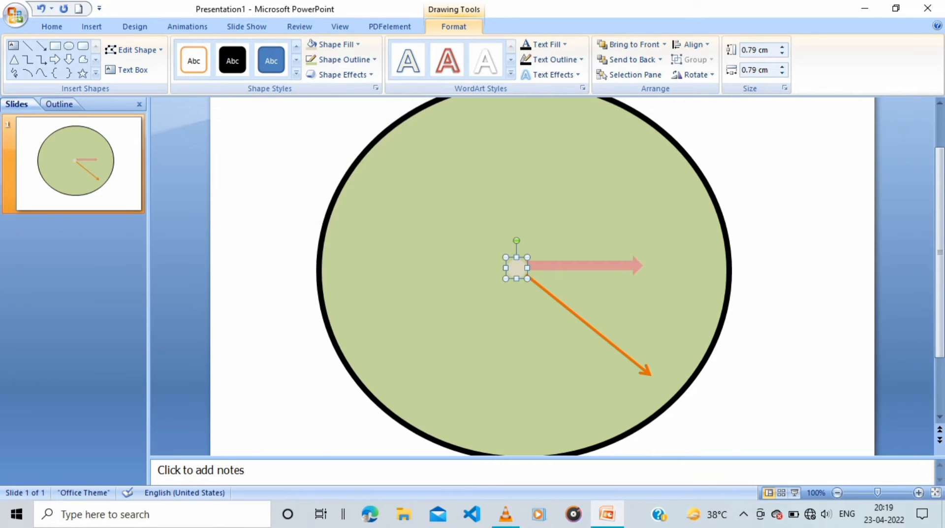
Lower the light red block arrow group slightly onto the hub circle's centre and add a Spin emphasis effect to it
click(581, 276)
drag(581, 266, 581, 271)
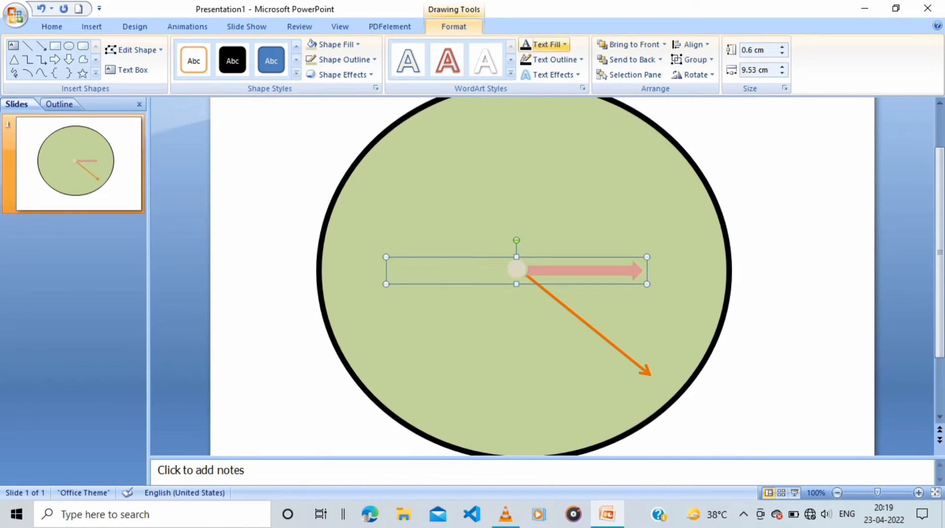
click(187, 26)
click(86, 69)
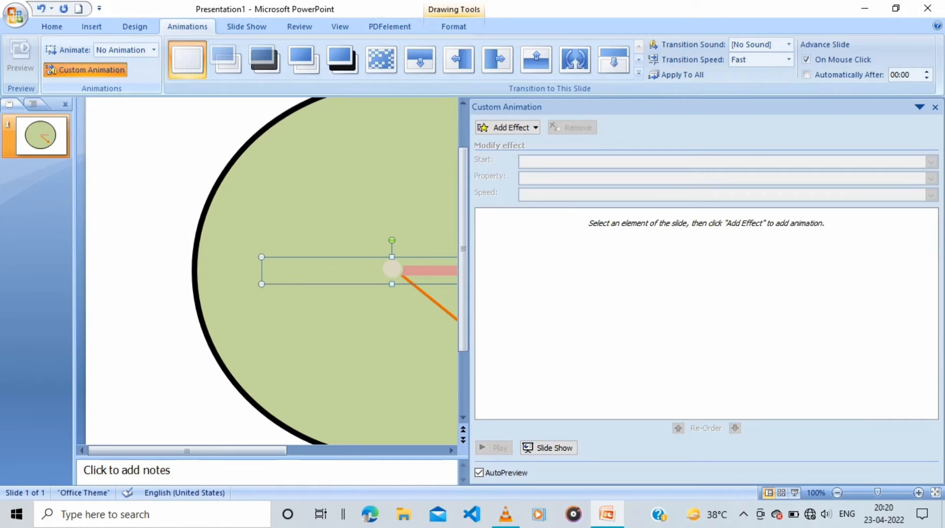
click(464, 129)
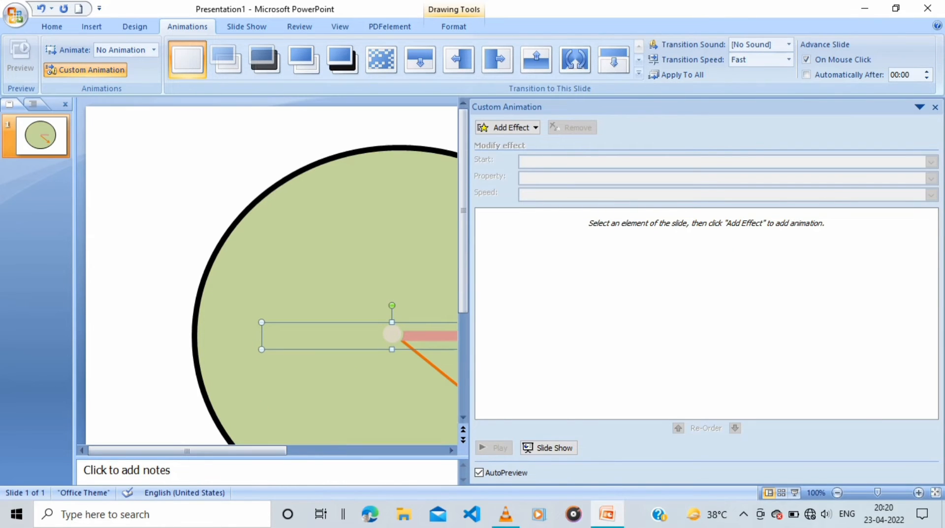
drag(469, 211, 703, 212)
click(743, 127)
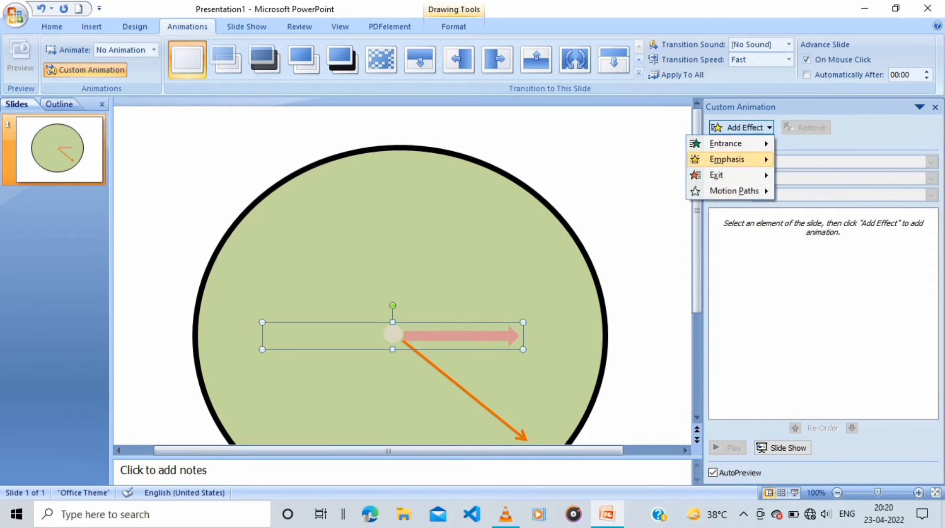
mouse_move(728, 159)
click(824, 240)
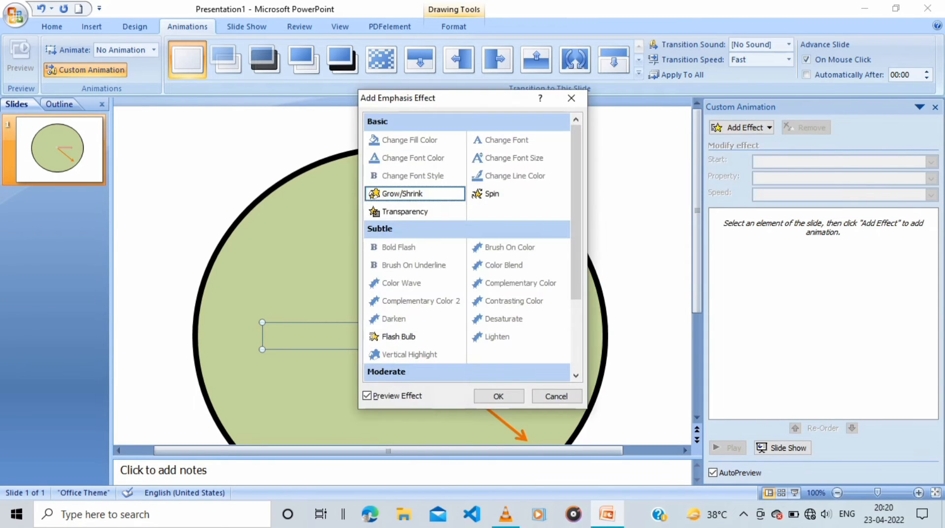
click(492, 193)
key(Return)
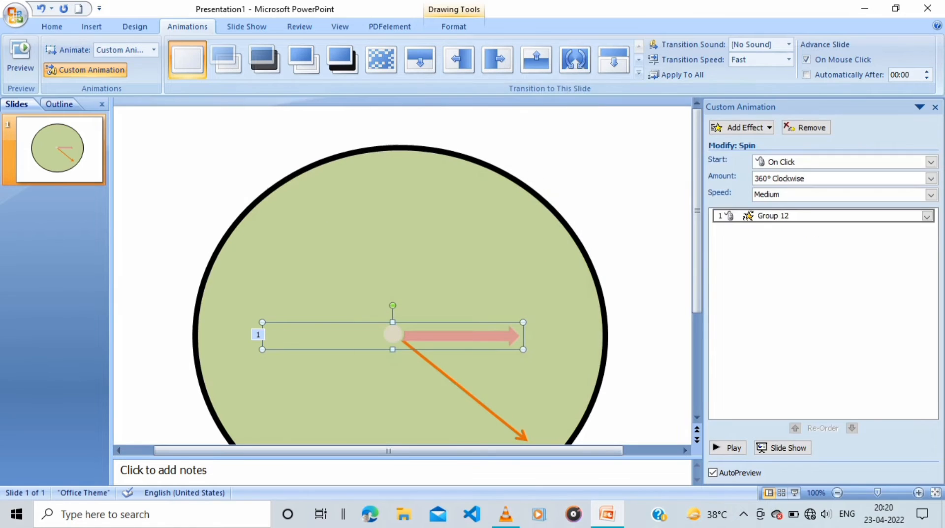
Add a Spin emphasis effect to the orange arrow's group and play the slide's animations
click(743, 127)
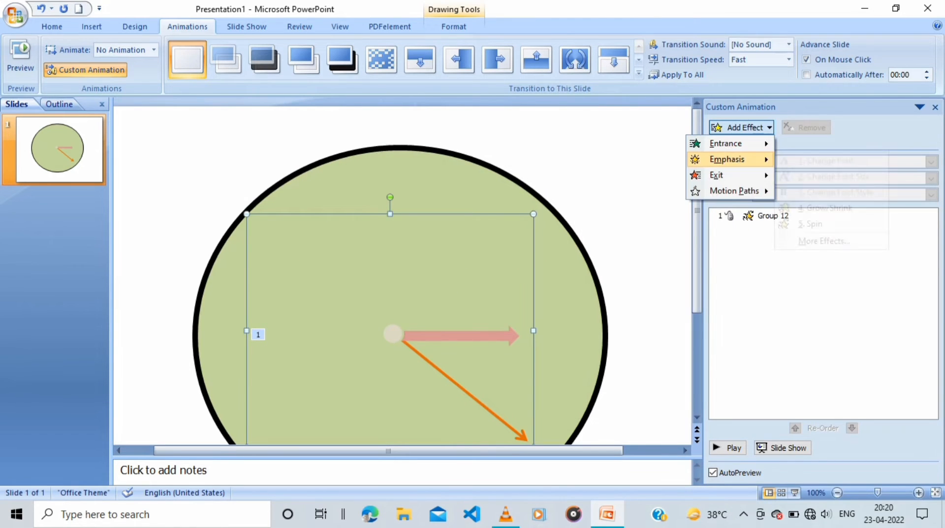
mouse_move(728, 158)
click(810, 220)
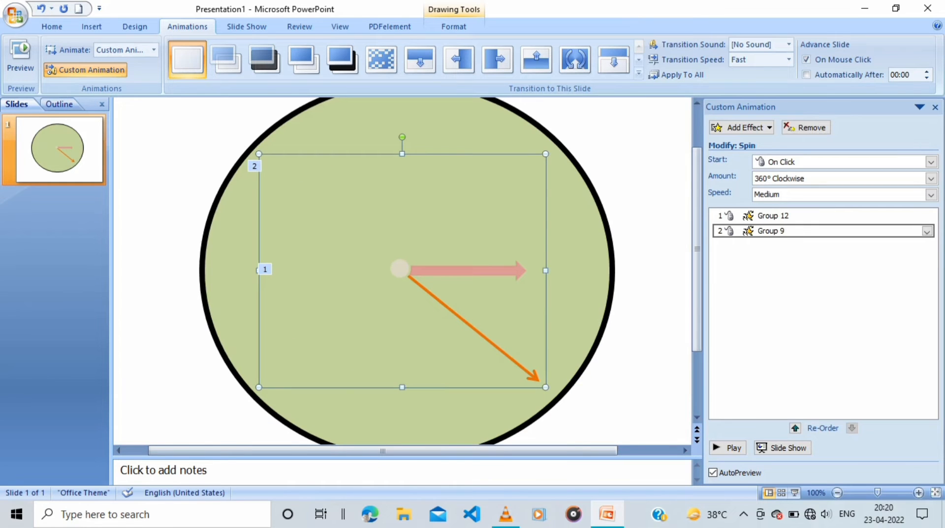
click(728, 447)
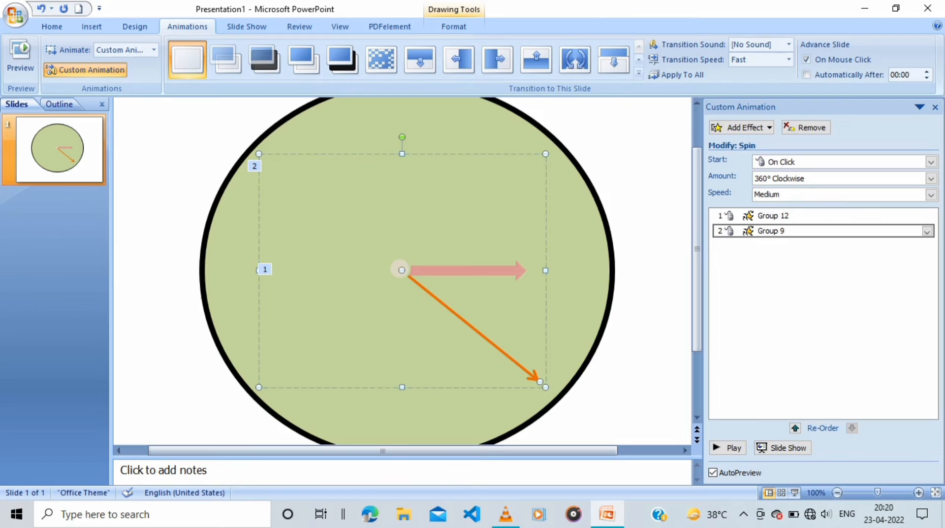
Select the hidden arrow opposite the orange one within its group and apply No Outline
click(426, 298)
click(429, 294)
right_click(429, 293)
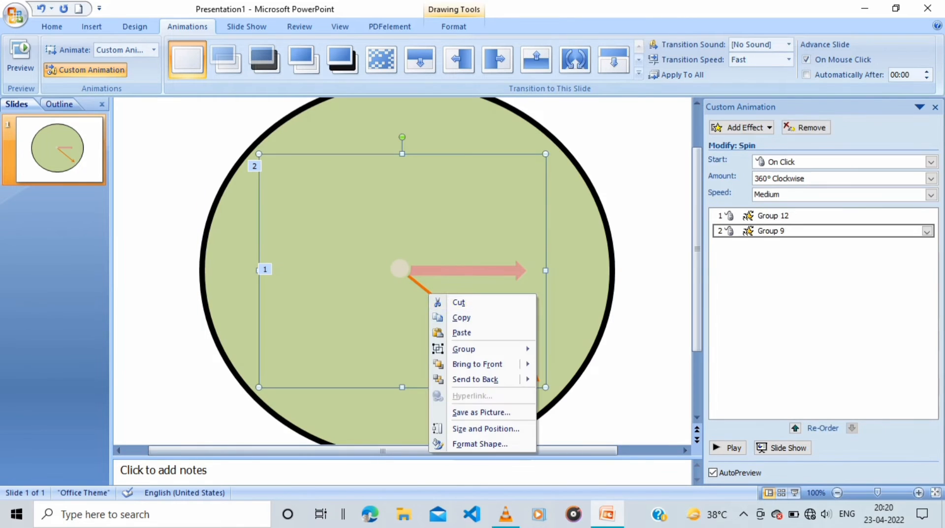
click(333, 215)
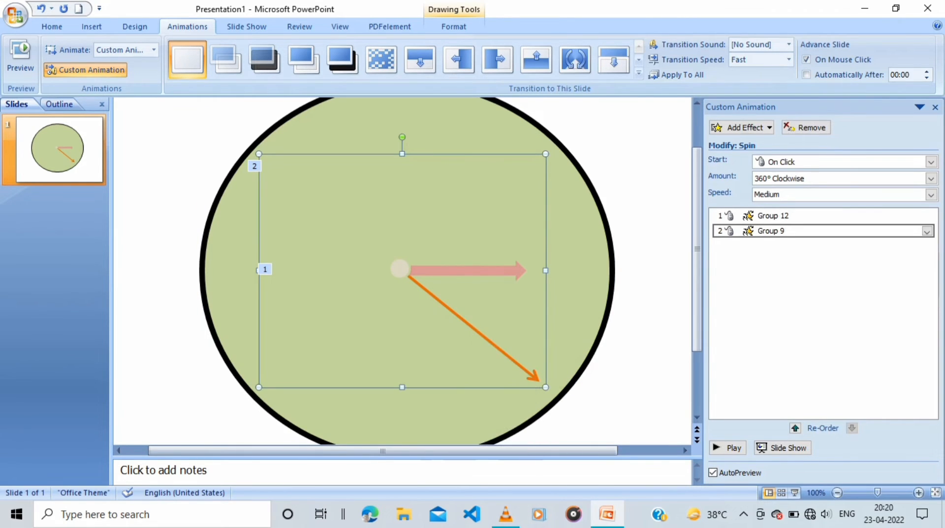
click(453, 27)
click(344, 59)
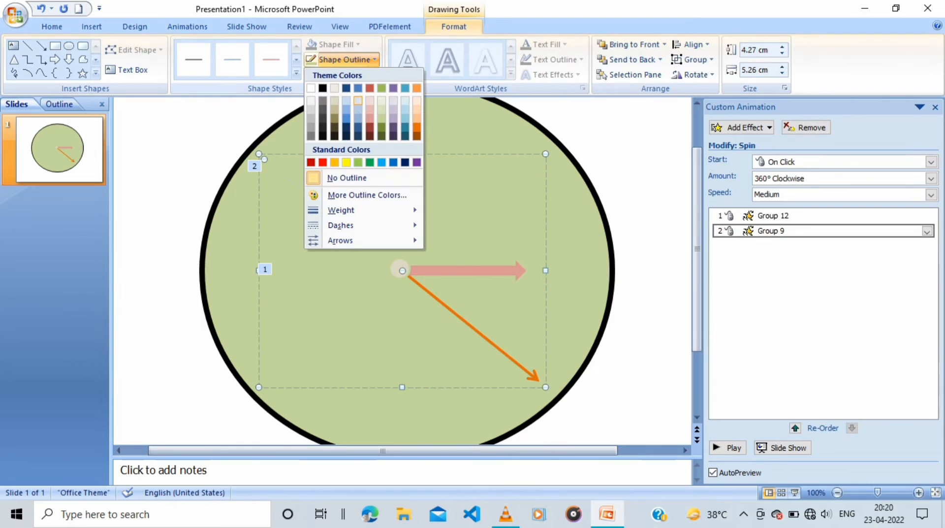
click(347, 178)
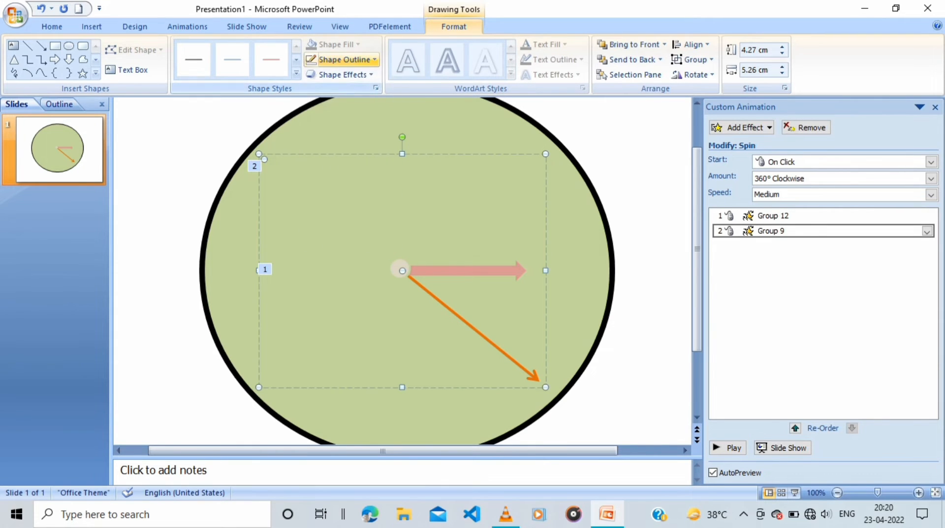
Preview the spins with a 2¼ pt outline on the hidden arrow opposite the orange one, and reset it to No Outline
click(344, 59)
mouse_move(345, 210)
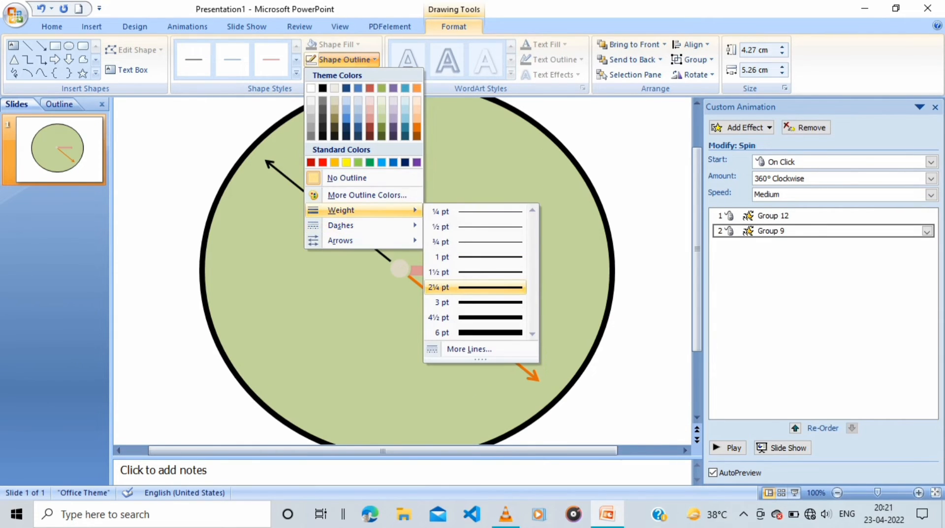
click(475, 287)
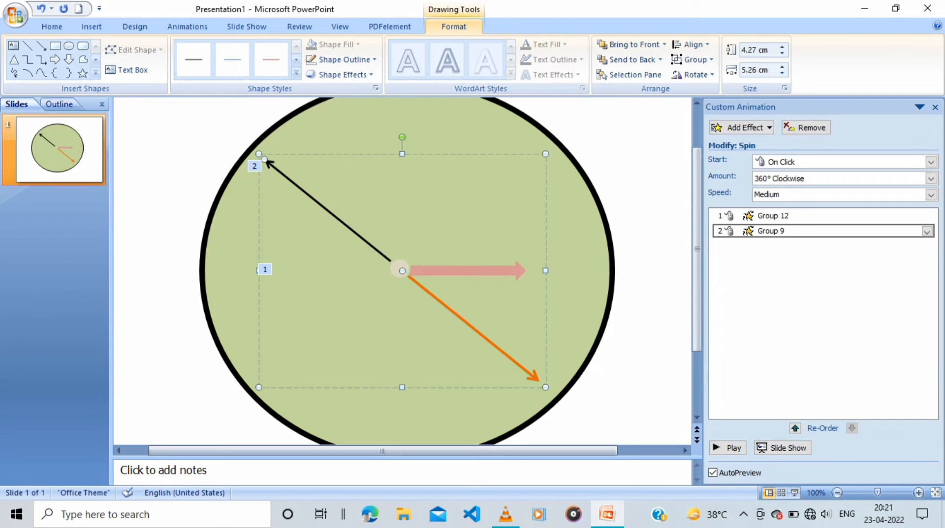
click(728, 448)
click(344, 59)
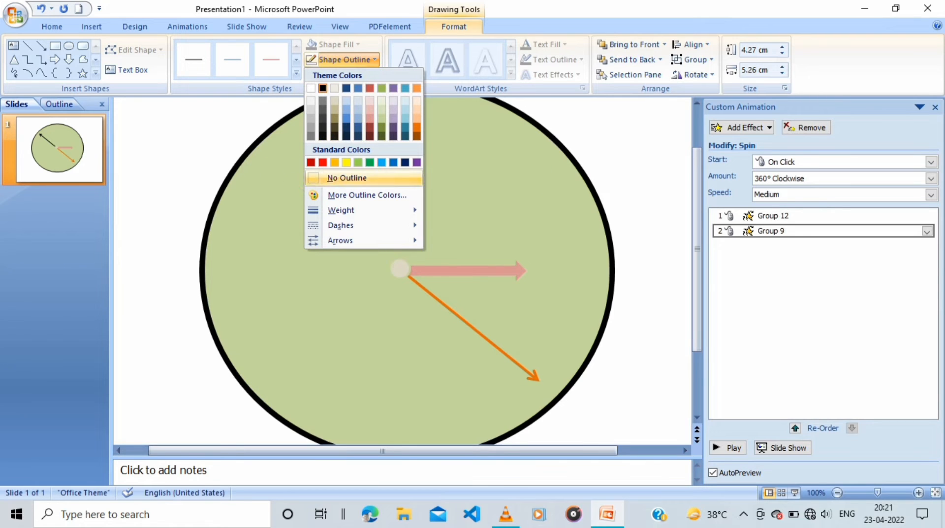
click(347, 178)
Set the speed of the light red block arrow group's Spin effect to 3600 seconds
click(788, 216)
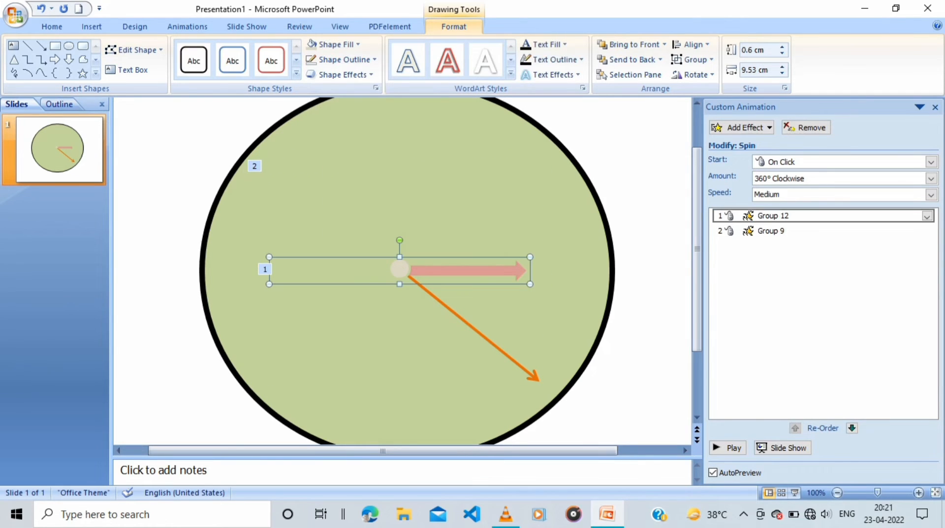
click(927, 215)
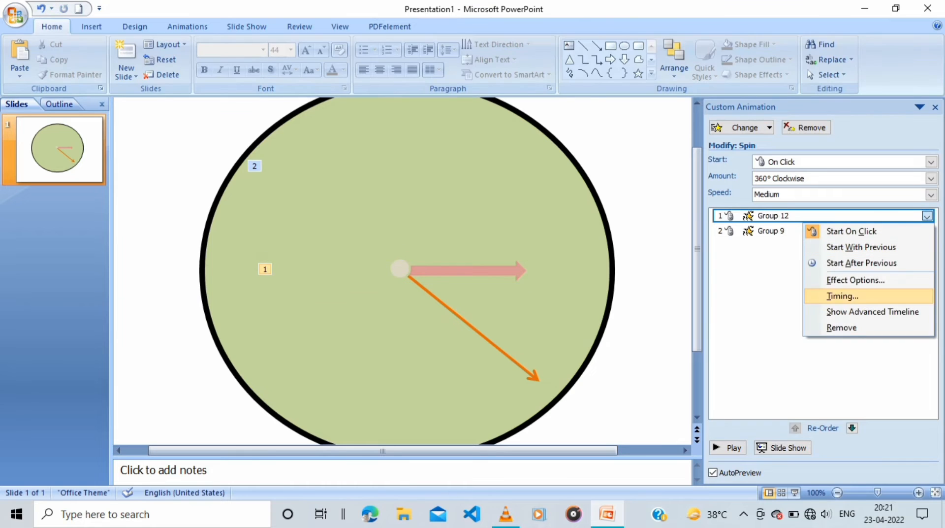
click(842, 296)
drag(443, 149, 658, 146)
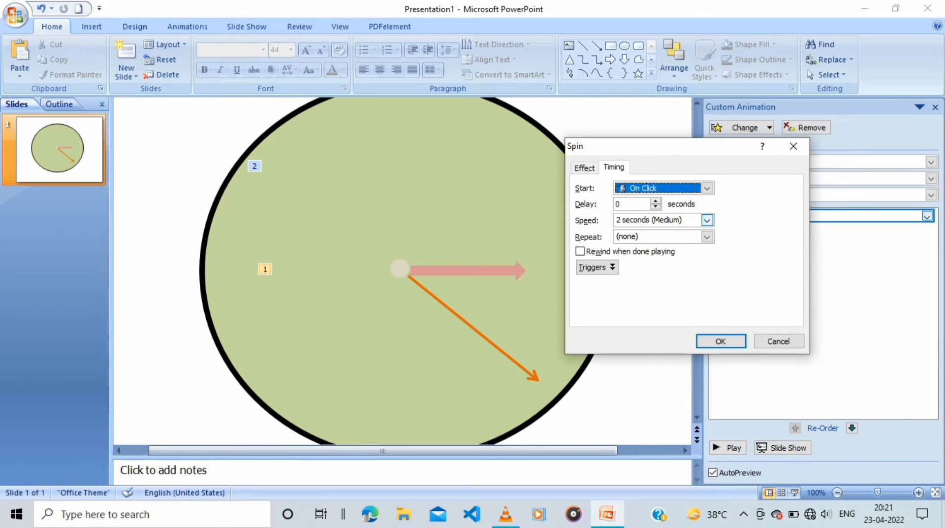
click(707, 220)
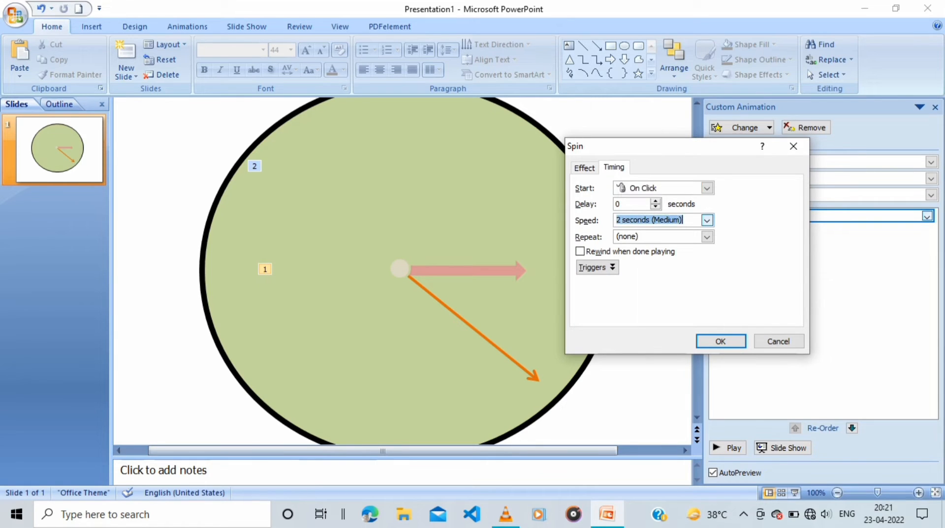
drag(616, 220, 623, 220)
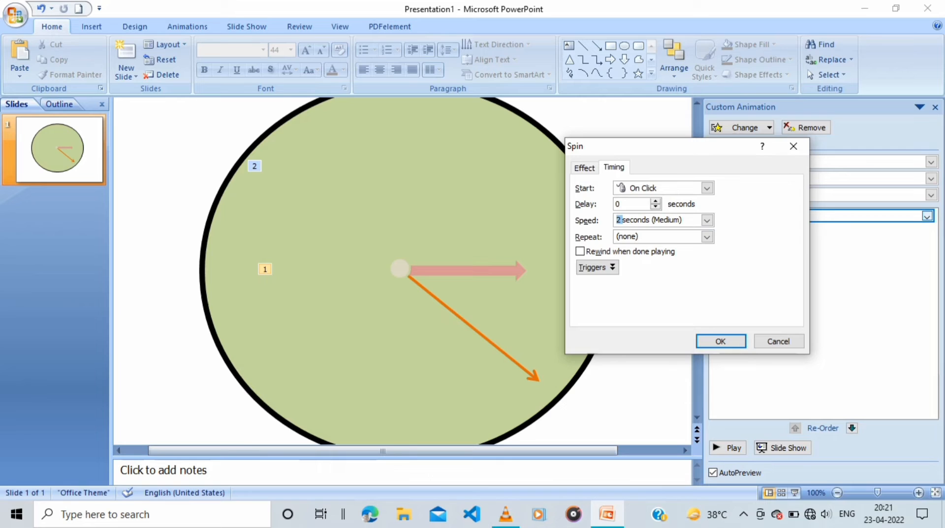
text(3600)
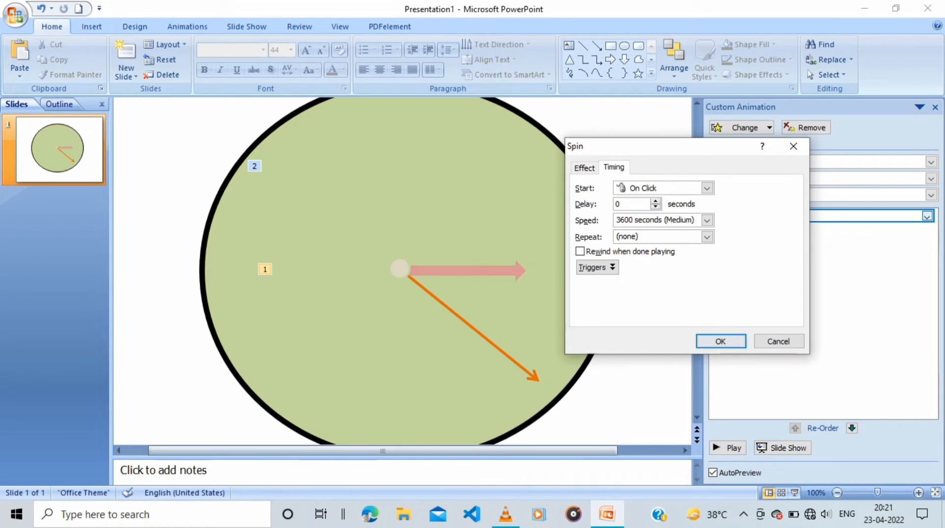
Make the light red arrow group's Spin repeat Until Next Click and start With Previous
click(707, 237)
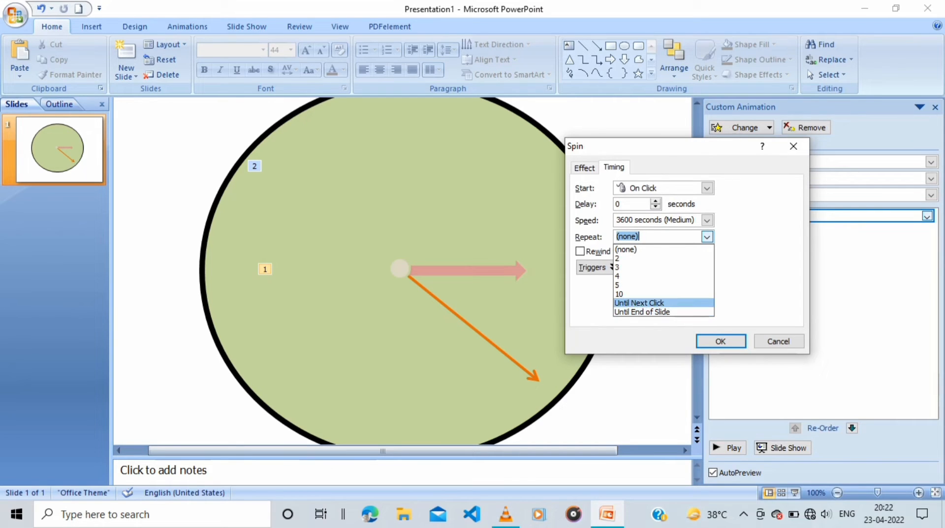
click(639, 303)
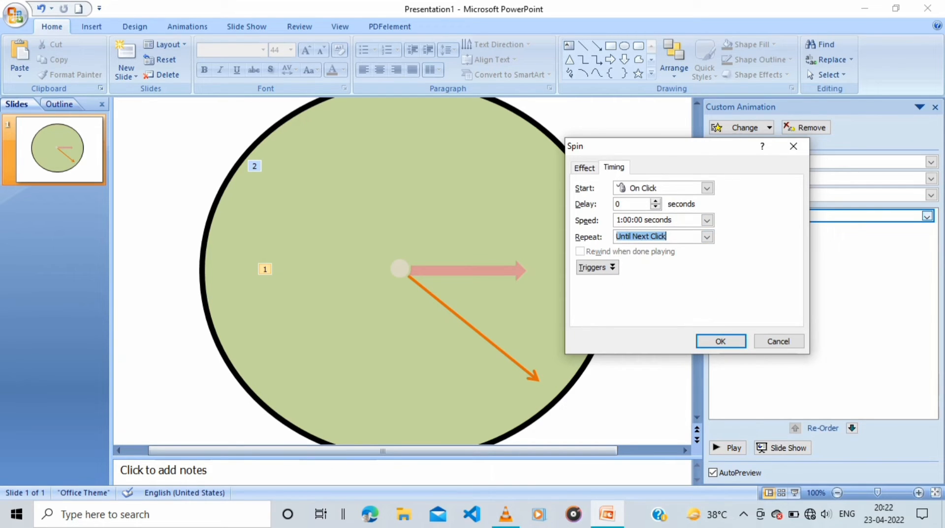
click(707, 188)
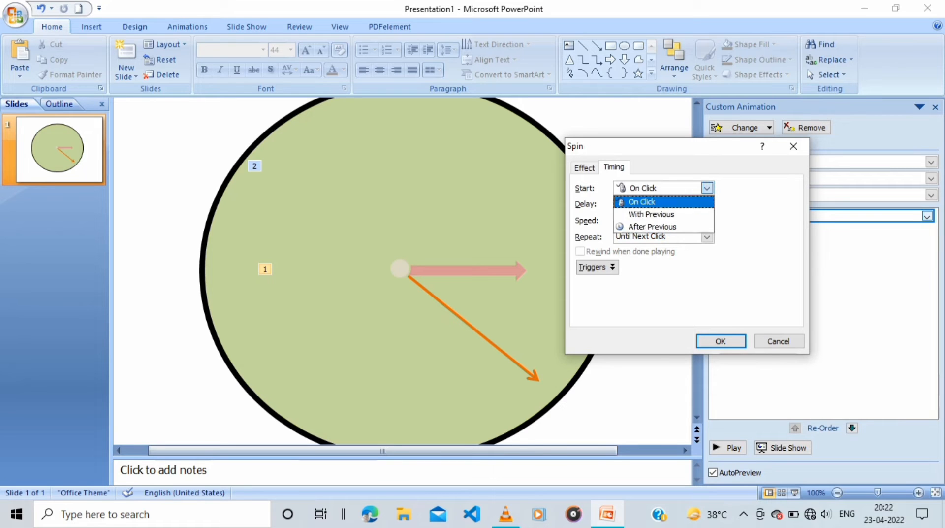
click(653, 213)
key(Return)
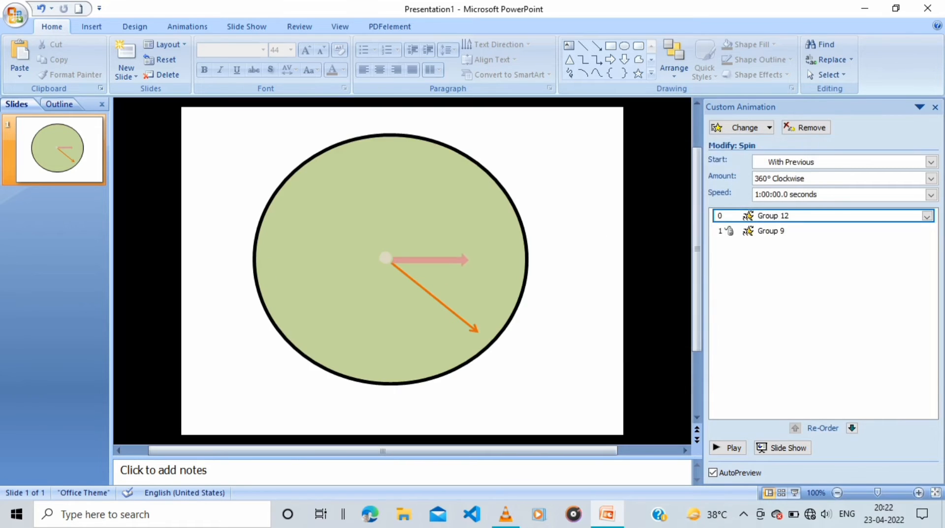
Set the speed of the orange arrow group's Spin effect to 60 seconds
click(473, 327)
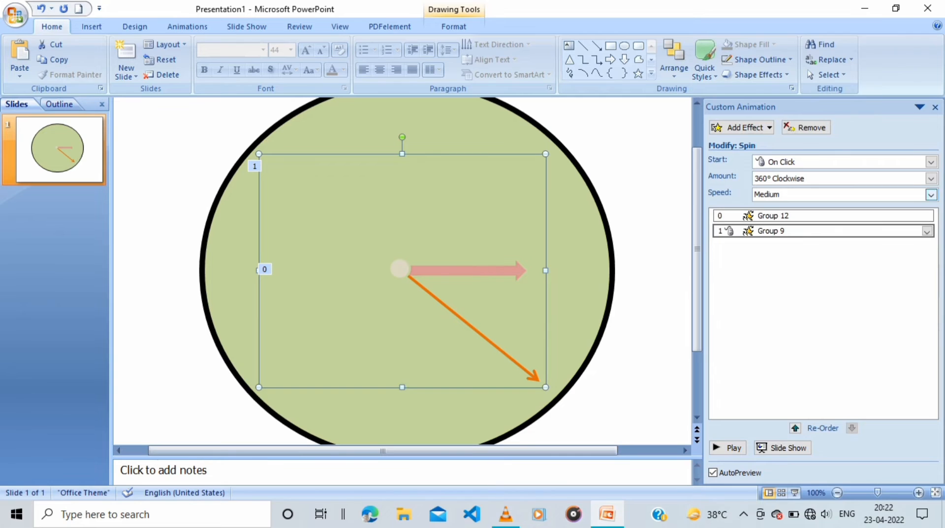
click(927, 231)
click(843, 311)
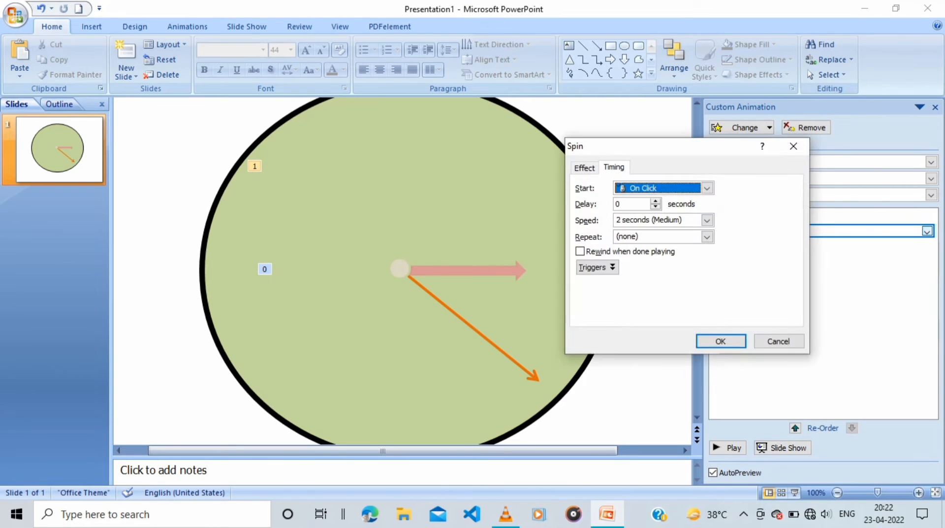
click(707, 221)
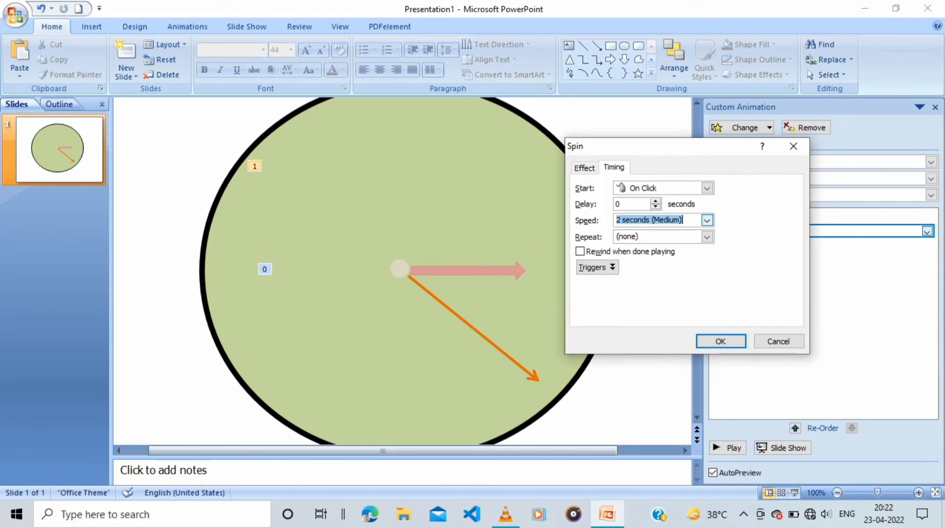
drag(621, 220, 614, 220)
text(60)
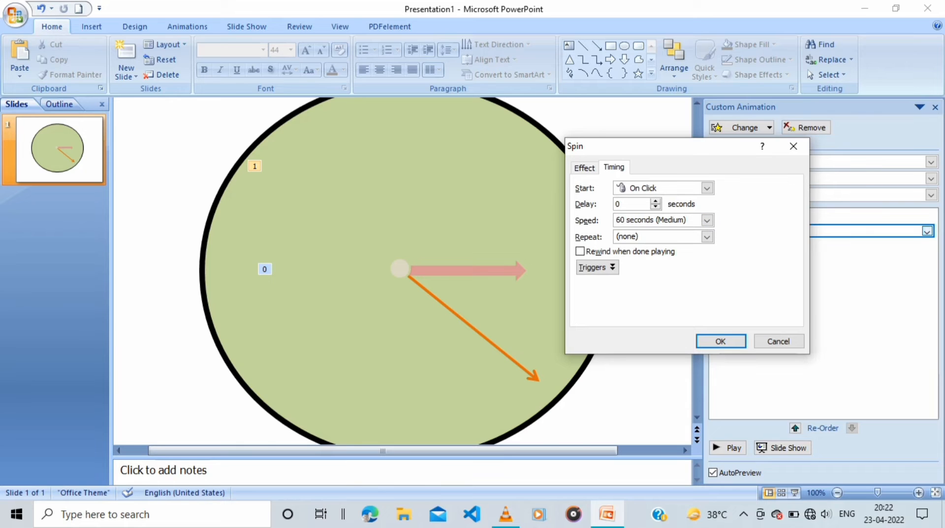
Make the orange arrow group's Spin repeat Until Next Click and start With Previous
click(707, 236)
click(640, 302)
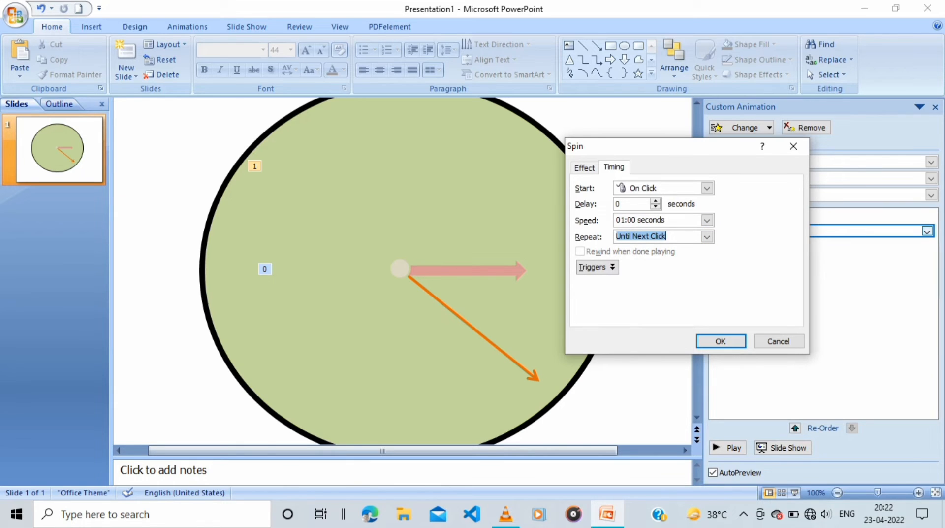
click(707, 188)
click(655, 213)
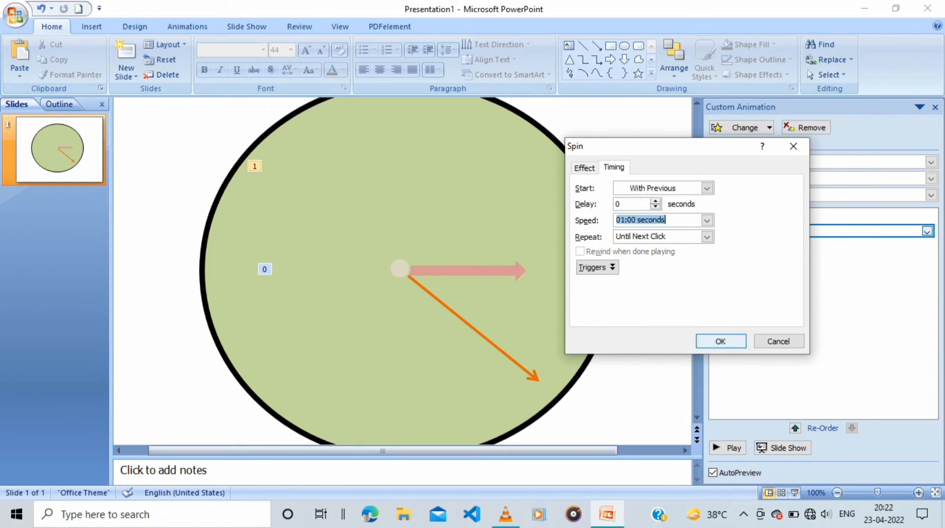
key(Return)
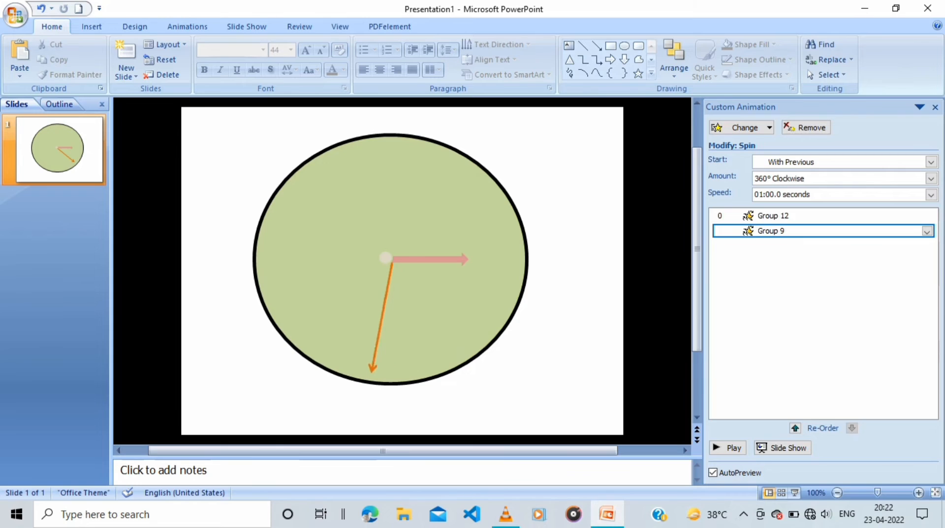
Enlarge the hub circle slightly at the dial's centre and play the slide's animations
click(400, 267)
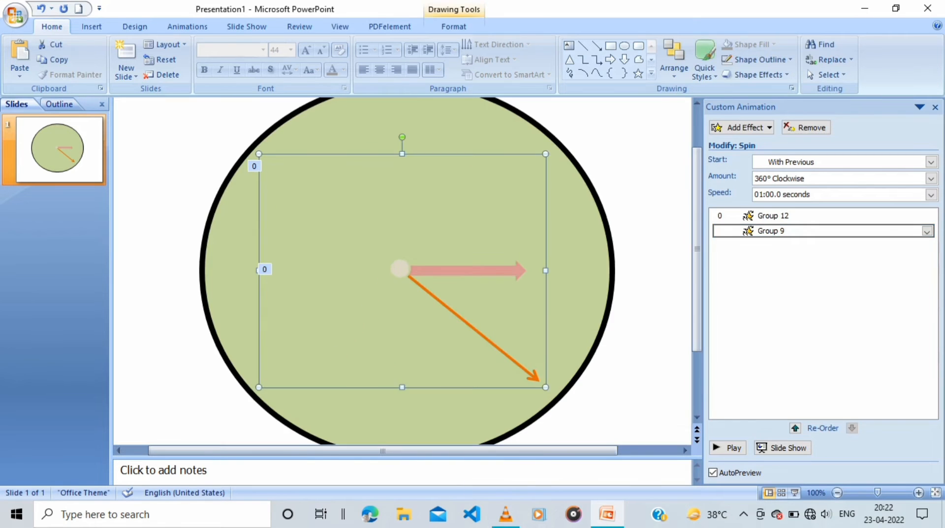
drag(421, 288, 410, 271)
click(474, 329)
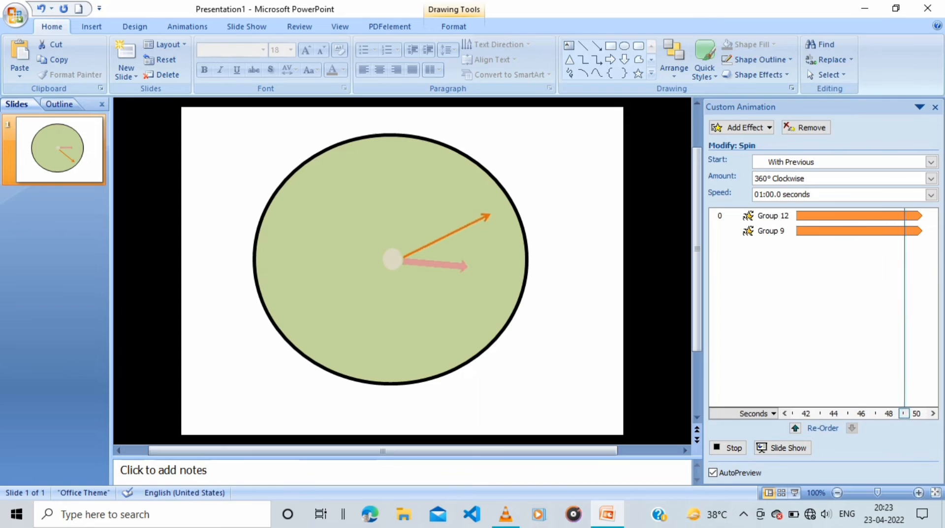
Enlarge the green dial circle slightly and nudge it up so it sits centred around the hub
click(414, 335)
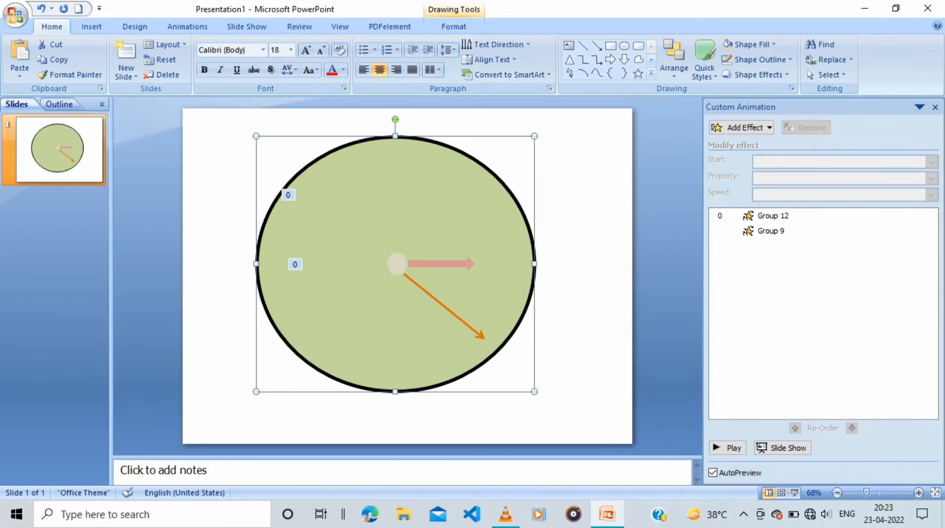
mouse_move(534, 392)
mouse_down()
mouse_move(570, 430)
mouse_move(542, 402)
mouse_up()
key(Up)
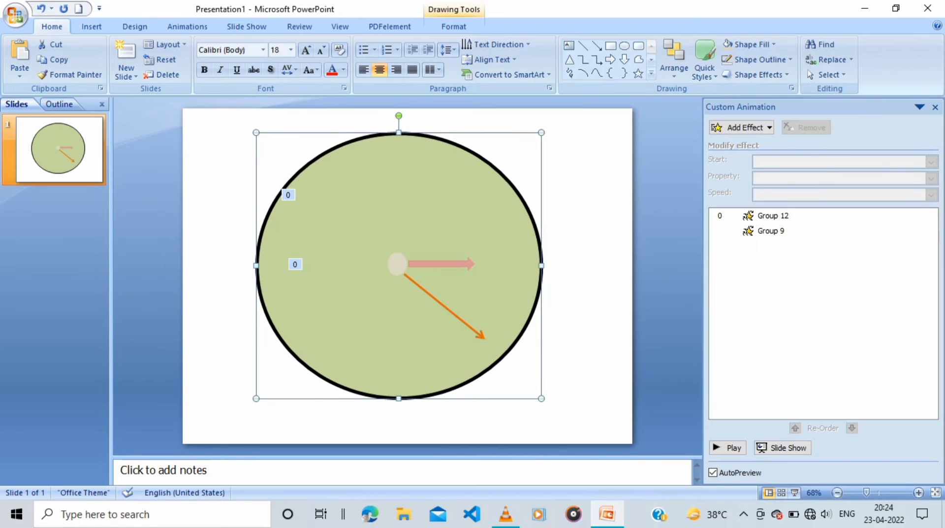
key(Down)
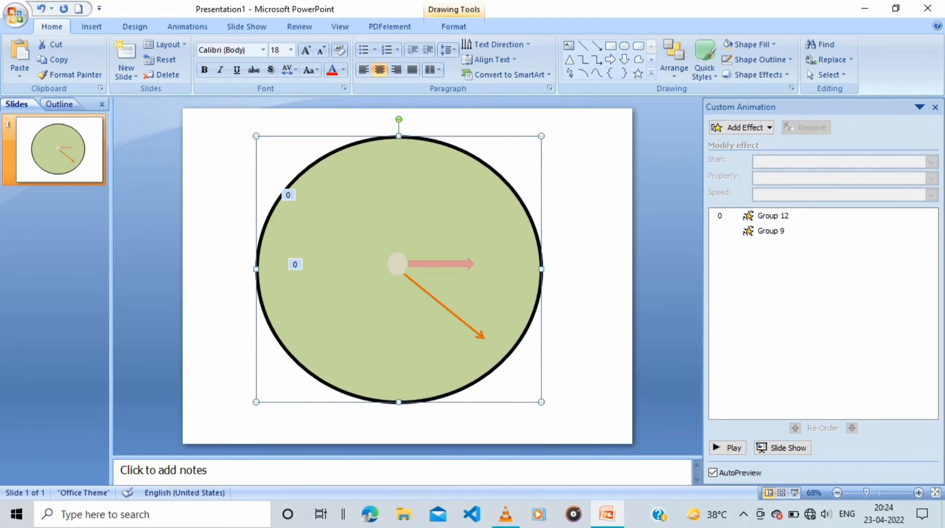
click(92, 27)
click(146, 60)
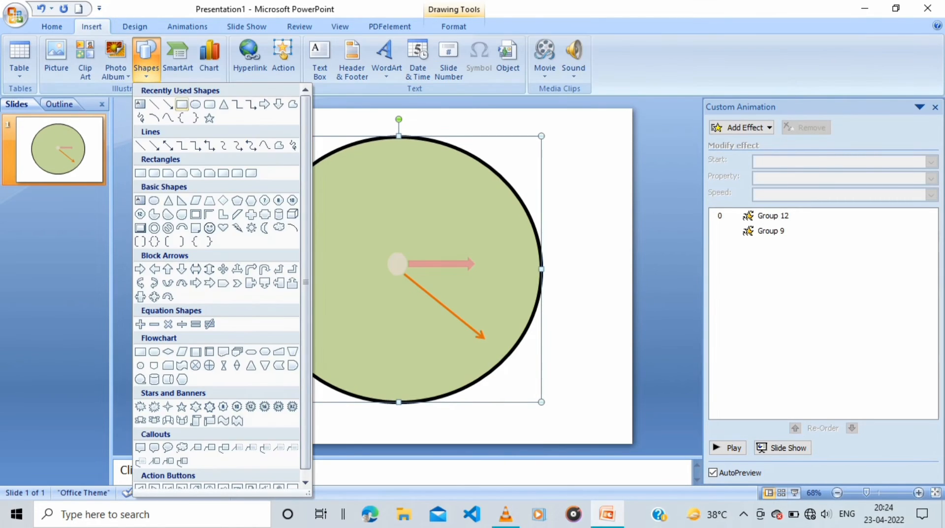
click(141, 104)
click(398, 267)
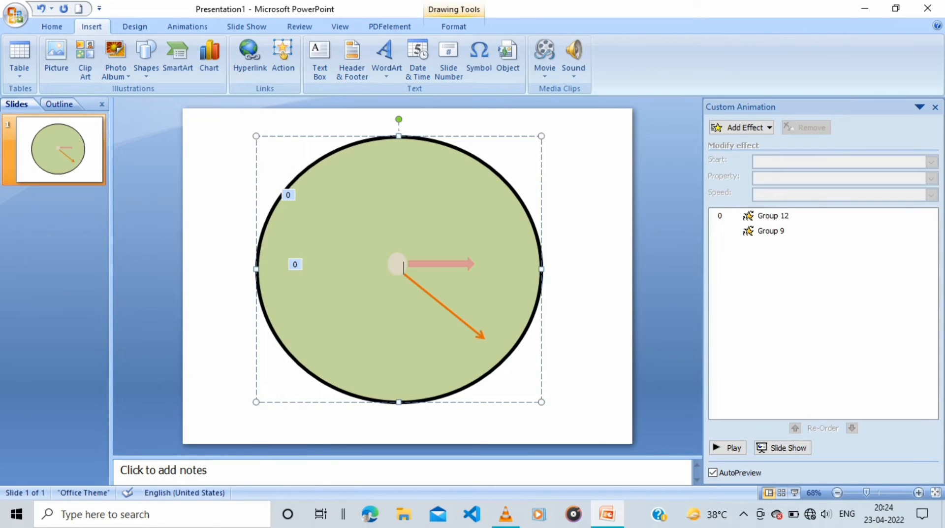
key(ctrl+z)
Add a text box reading 12 in bold on the slide's edge, outside the dial's upper left
click(146, 60)
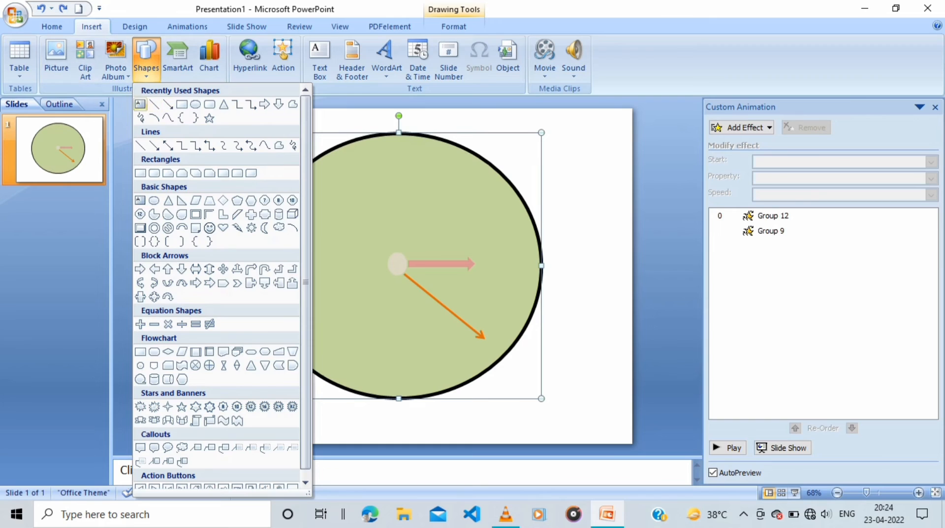
click(140, 104)
click(173, 172)
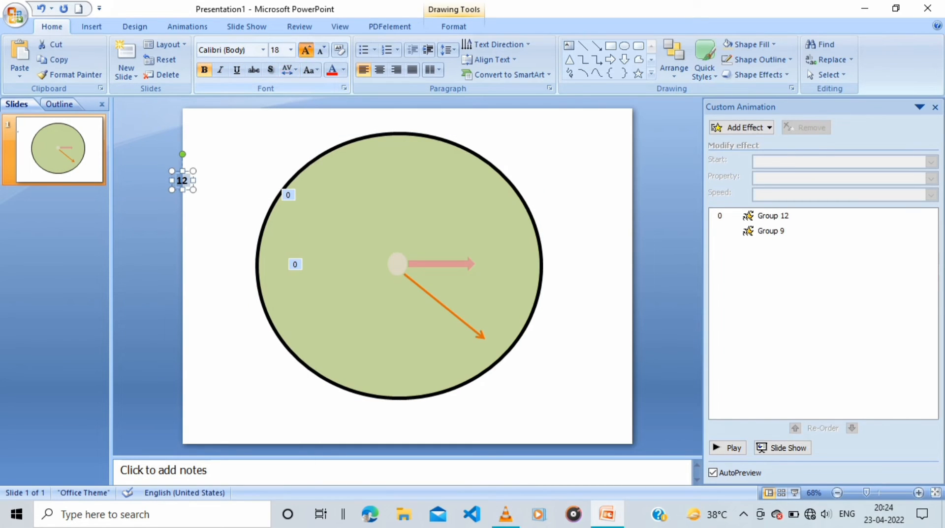
Format the 12 label at font size 36 in the darker red theme colour
click(306, 50)
click(306, 50)
click(306, 50)
click(306, 50)
click(306, 50)
click(343, 69)
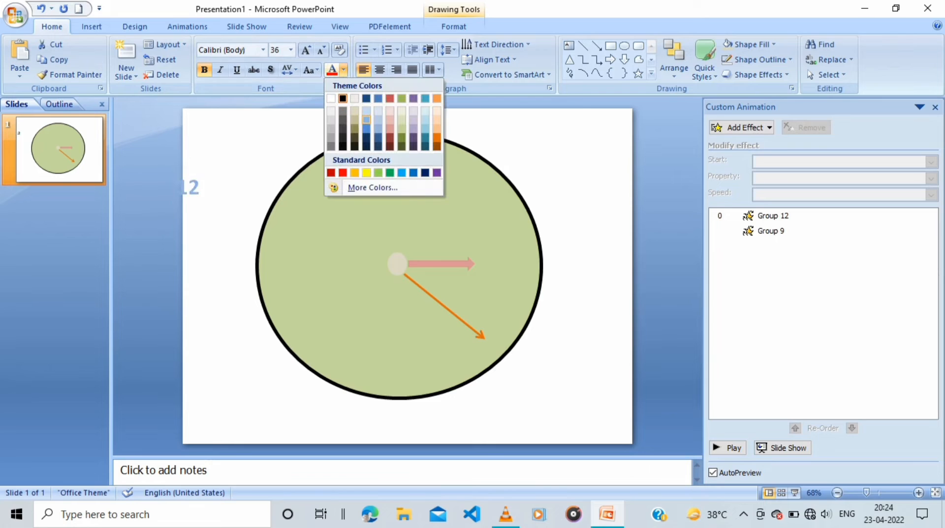
click(389, 137)
click(184, 230)
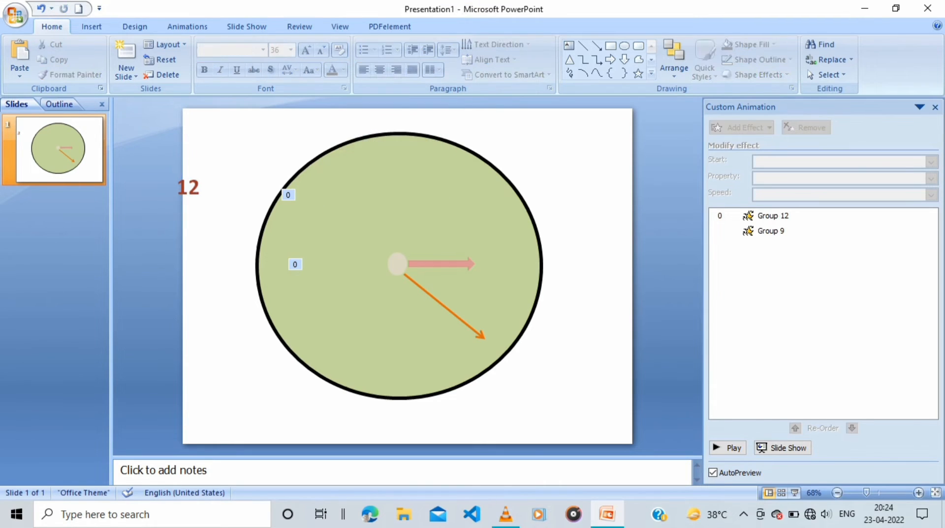
Make three copies of the 12 label beside the dial and place the original centred just inside the dial's top edge
click(188, 187)
drag(167, 208, 166, 271)
click(189, 187)
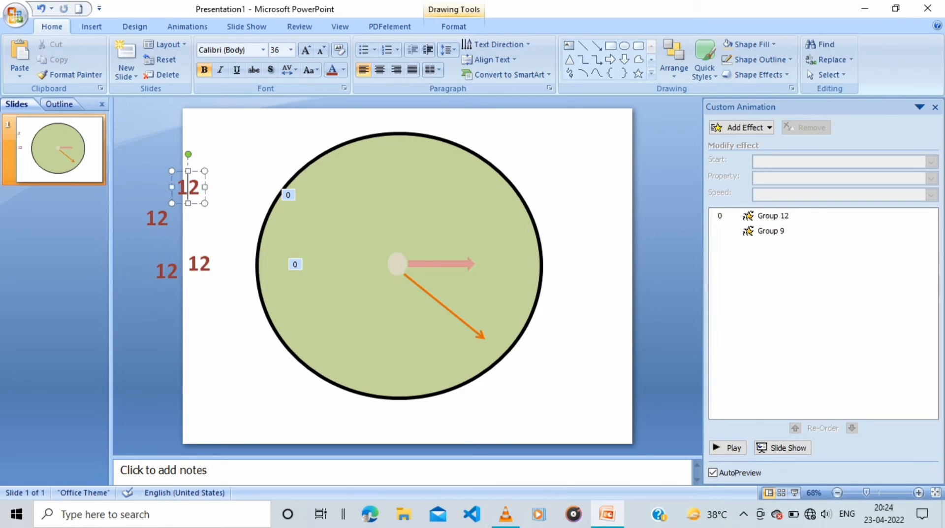
double_click(196, 171)
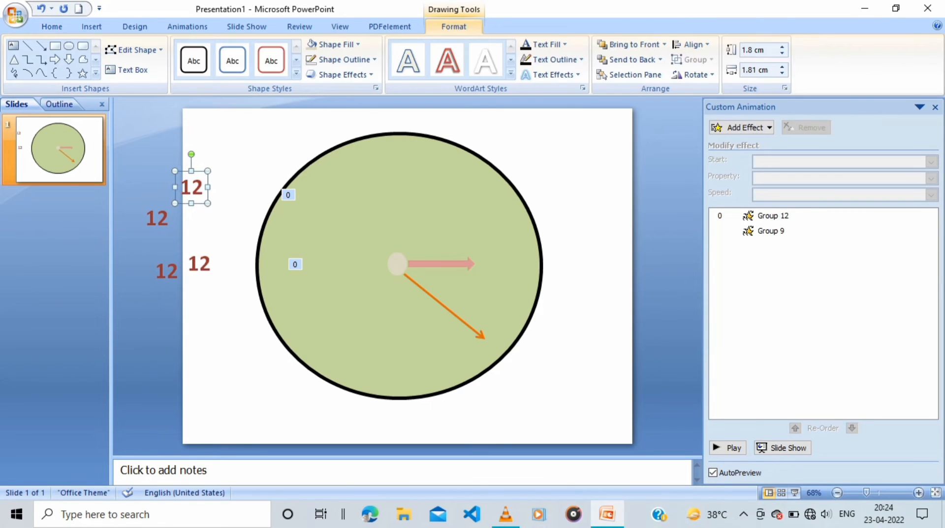
drag(192, 187, 396, 148)
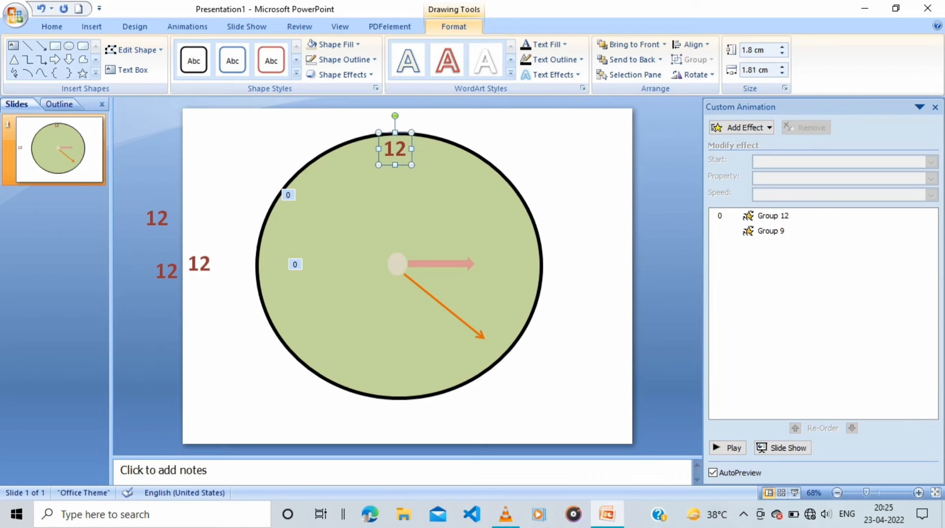
key(Down)
key(Right)
Change the copied label nearest the dial to 06 and place it just inside the dial's bottom edge, aligned below the 12
click(198, 265)
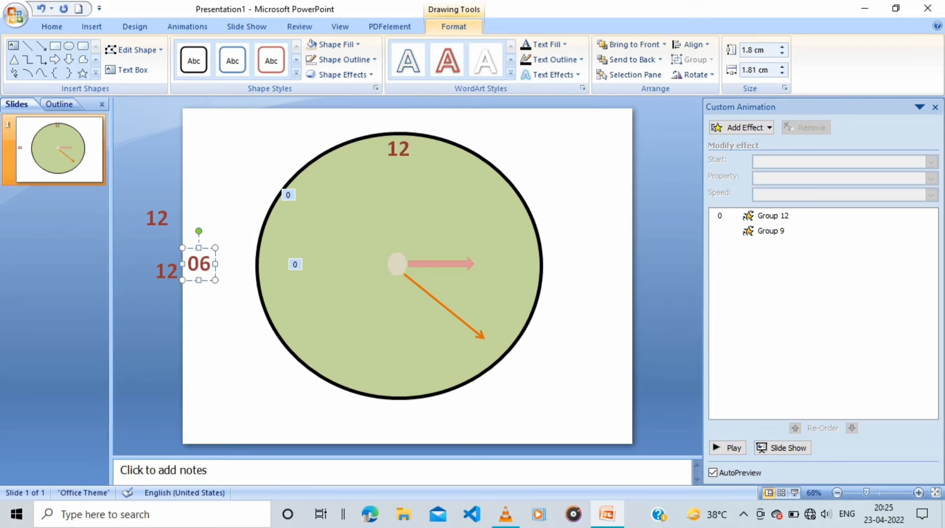
drag(199, 263, 395, 386)
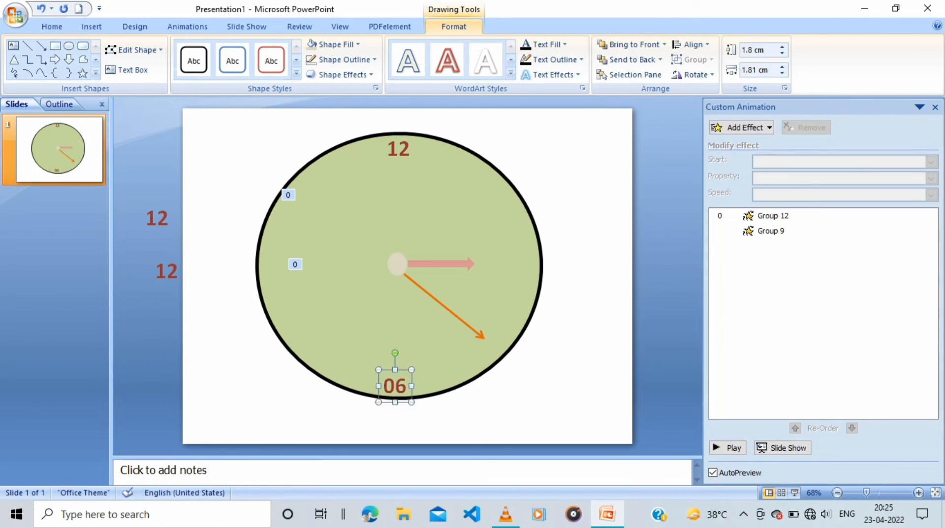
key(Right)
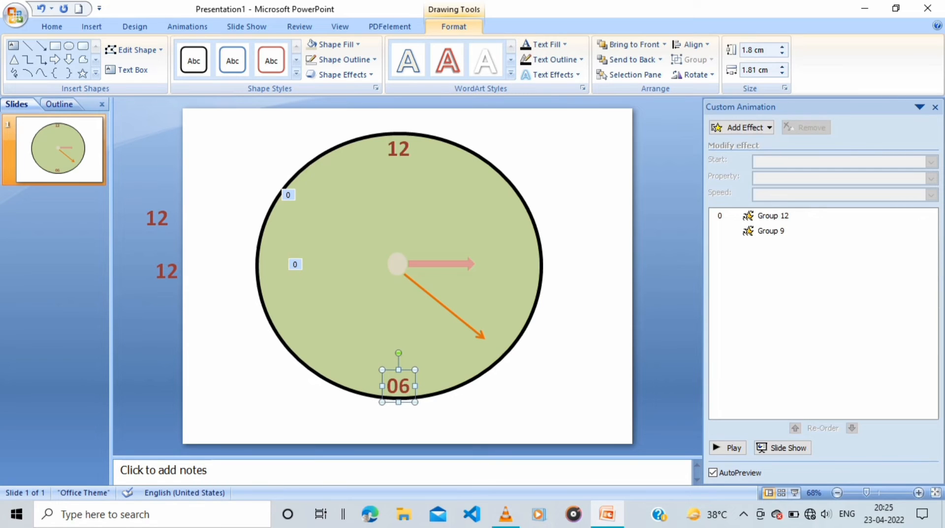
Change the two remaining 12 copies to 03 and 09 and place them just inside the dial's right and left edges
text(03)
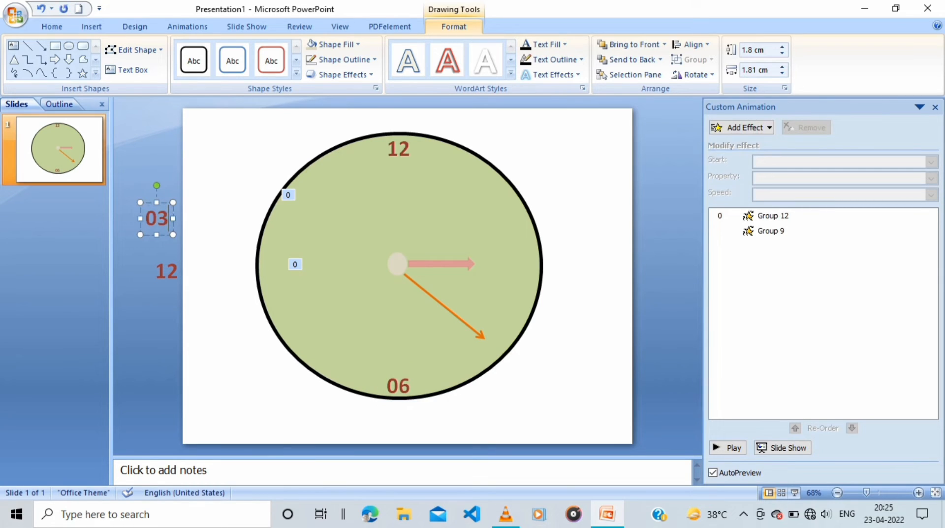
drag(156, 218, 525, 263)
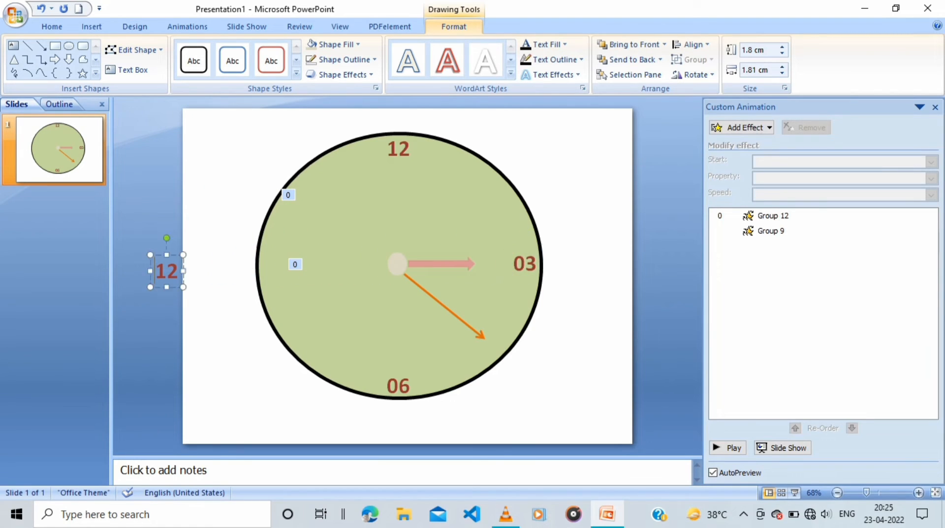
drag(170, 270, 272, 271)
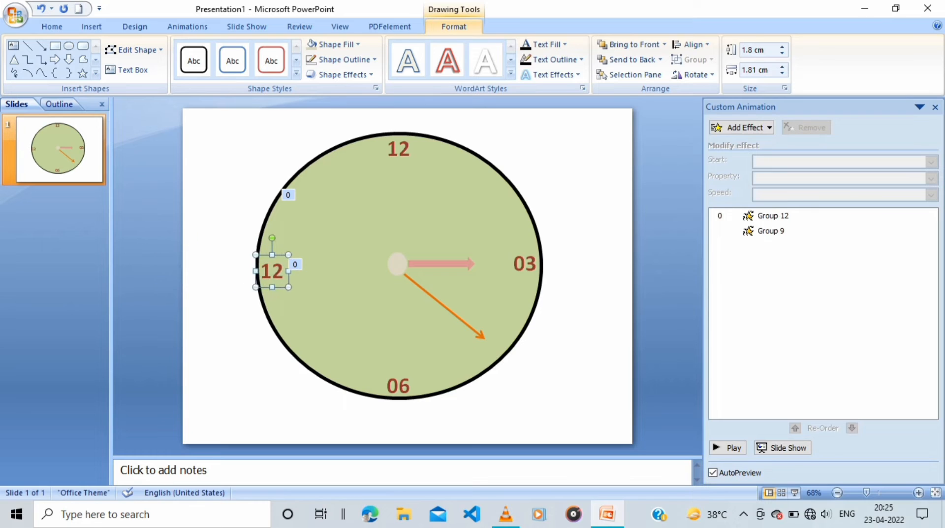
text(09)
key(Up)
key(Up)
key(Up)
key(Up)
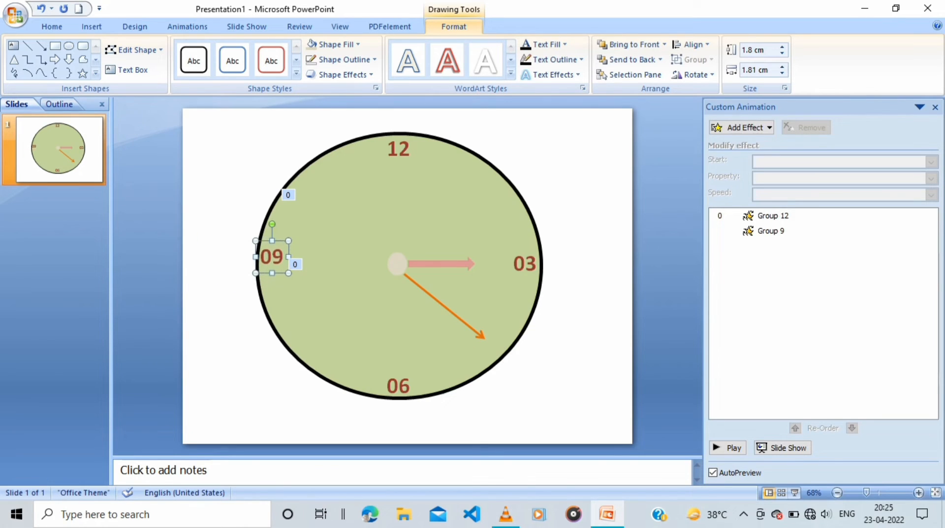
key(Right)
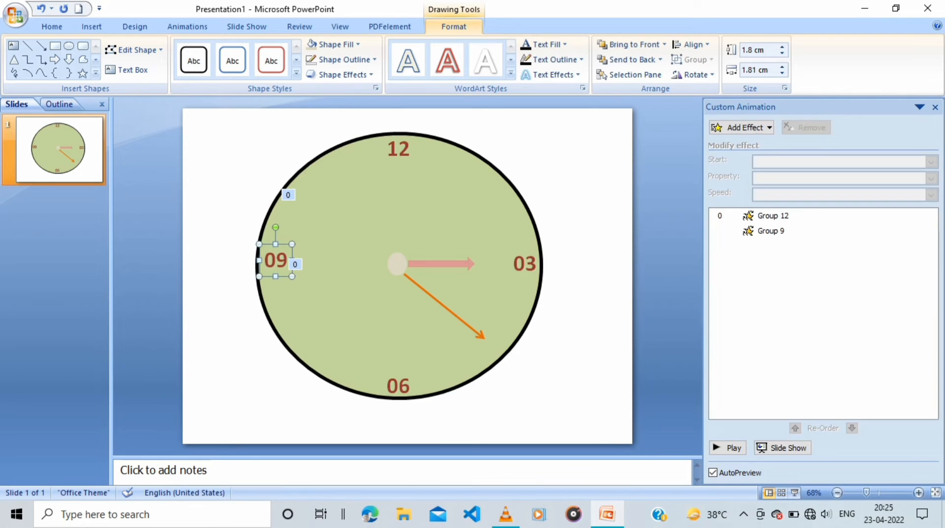
Place two copies of the 09 label between 12 and 03 on the dial and change them to 01 and 02
drag(284, 277, 508, 223)
click(463, 171)
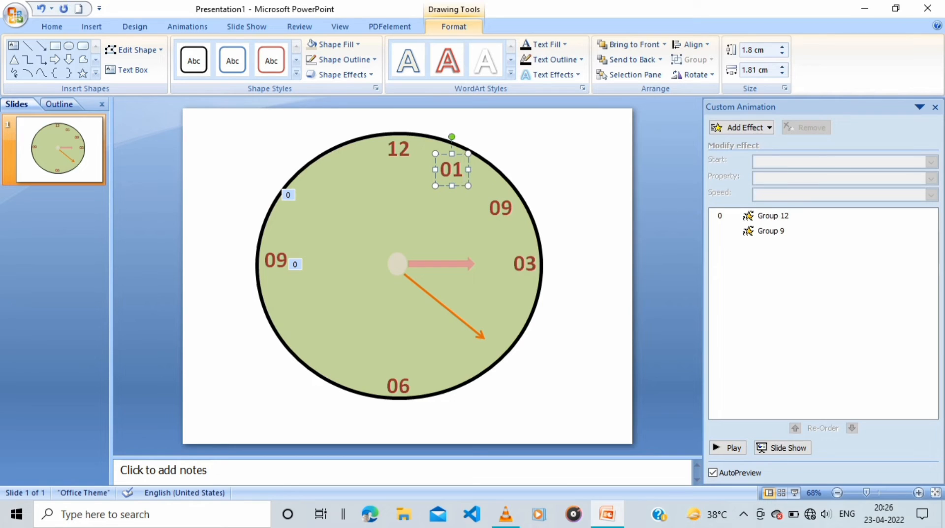
key(Up)
key(Right)
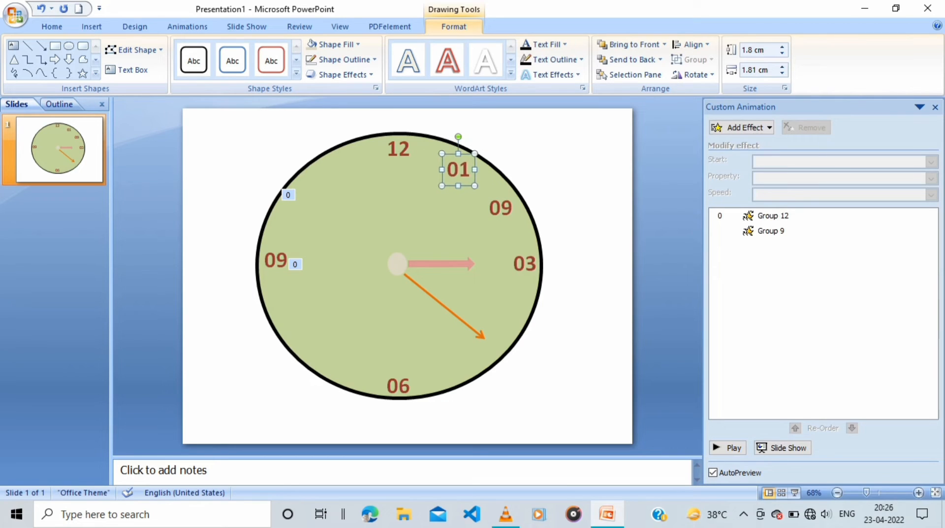
click(511, 208)
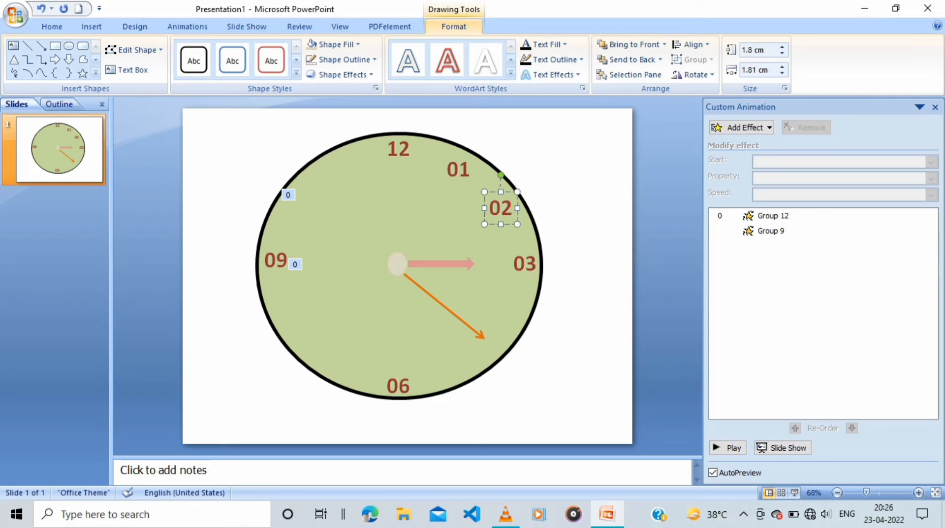
Place copies of the 03 label at the dial's four, five and eight o'clock positions
click(537, 263)
drag(524, 263, 293, 326)
click(254, 345)
Change the label at eight o'clock to 08, nudge it toward the rim, and add a copy reading 07 at seven o'clock
click(305, 326)
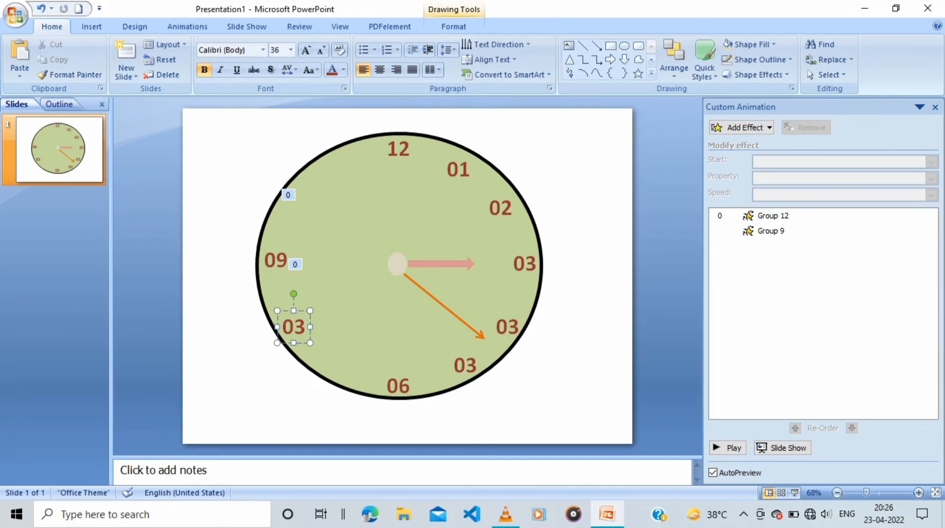
drag(277, 328, 273, 325)
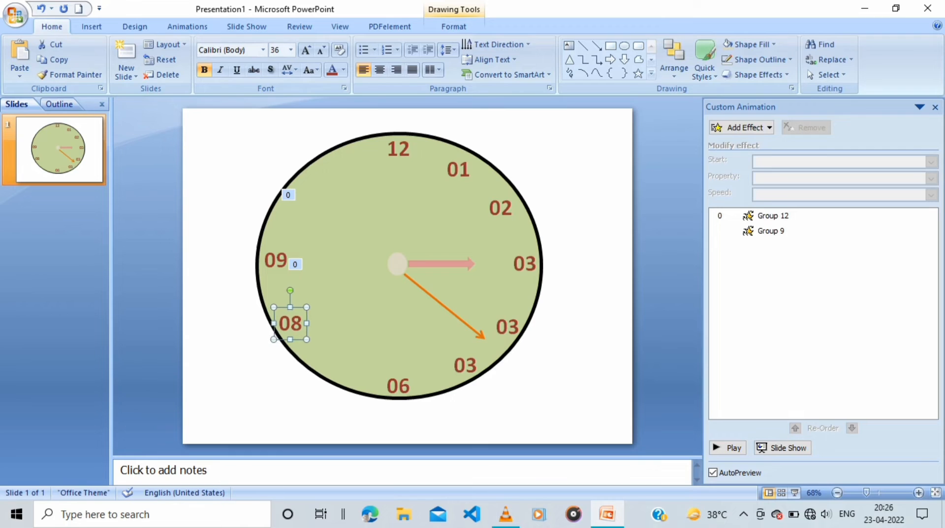
drag(336, 368, 336, 368)
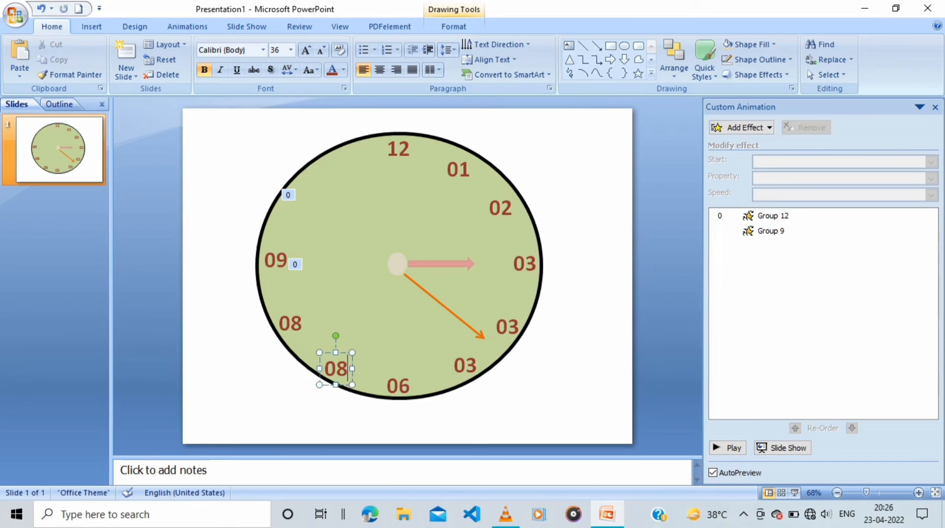
Change the two 03 copies in the dial's lower right to 05 and 04, and nudge the 04 slightly inward and upward
click(477, 365)
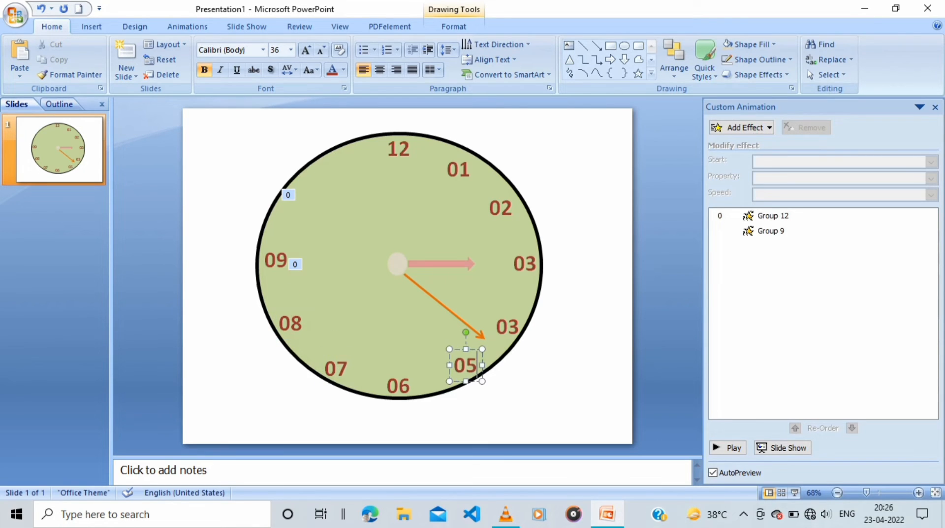
click(519, 326)
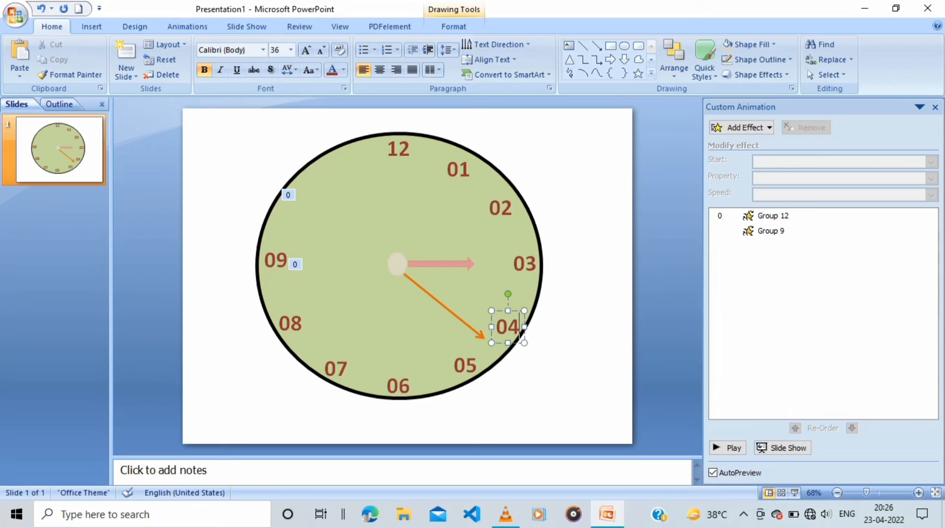
key(Left)
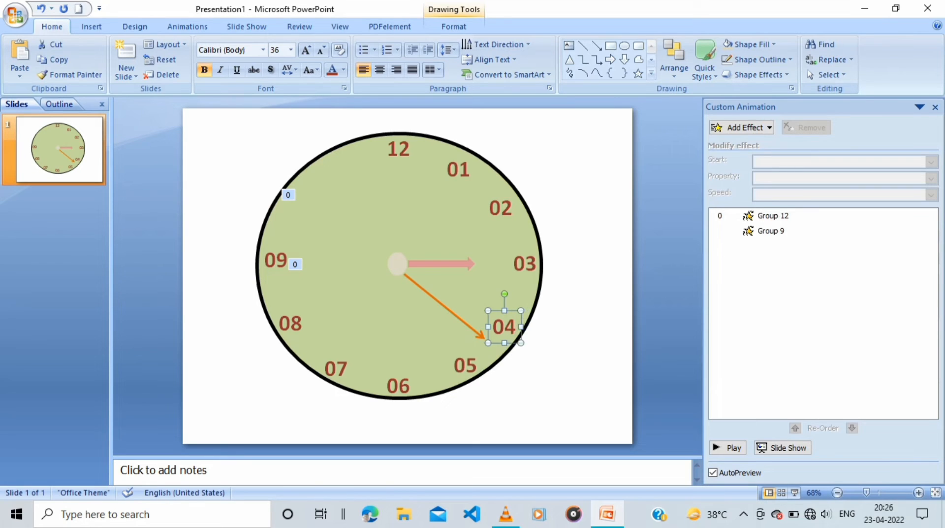
key(Up)
click(275, 260)
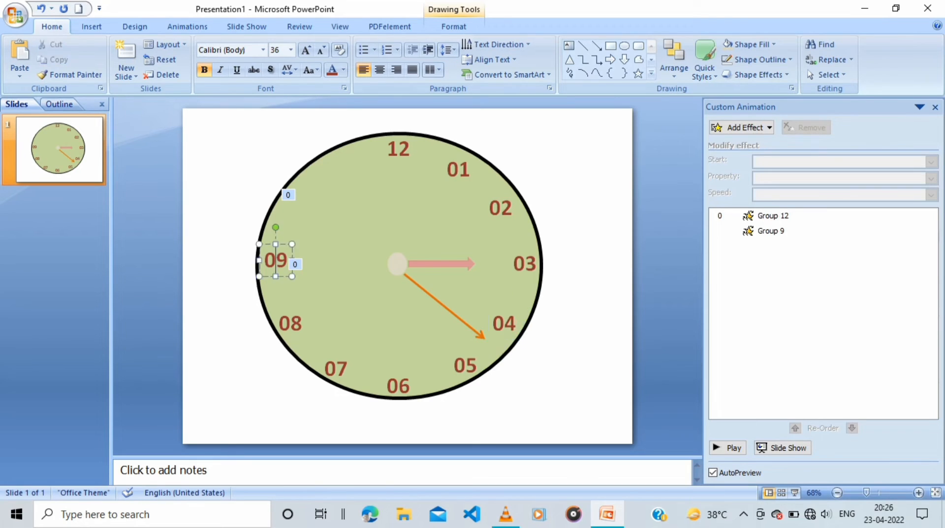
drag(276, 260, 286, 199)
key(ctrl+z)
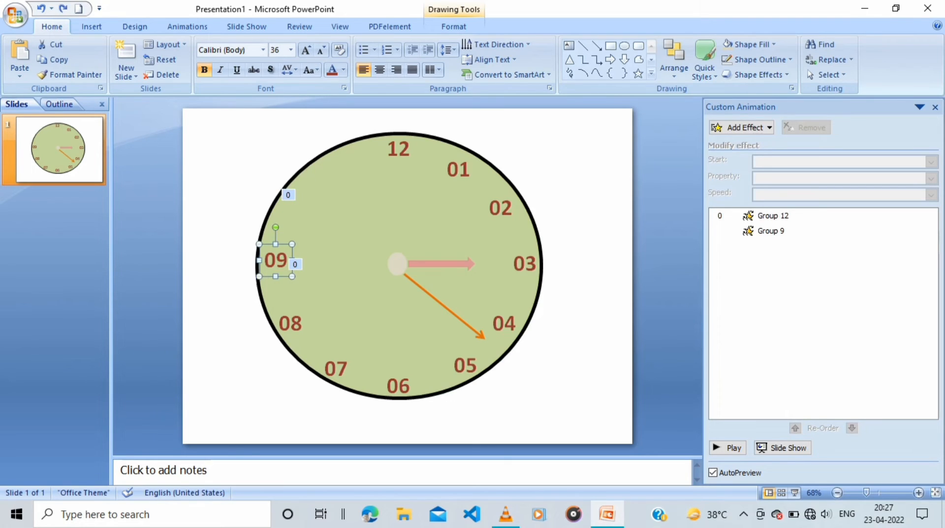
Place a copy of the 12 label at the dial's eleven o'clock position
click(398, 148)
drag(399, 149, 339, 170)
drag(336, 181, 309, 209)
key(ctrl+z)
key(ctrl+z)
drag(337, 181, 307, 205)
key(ctrl+z)
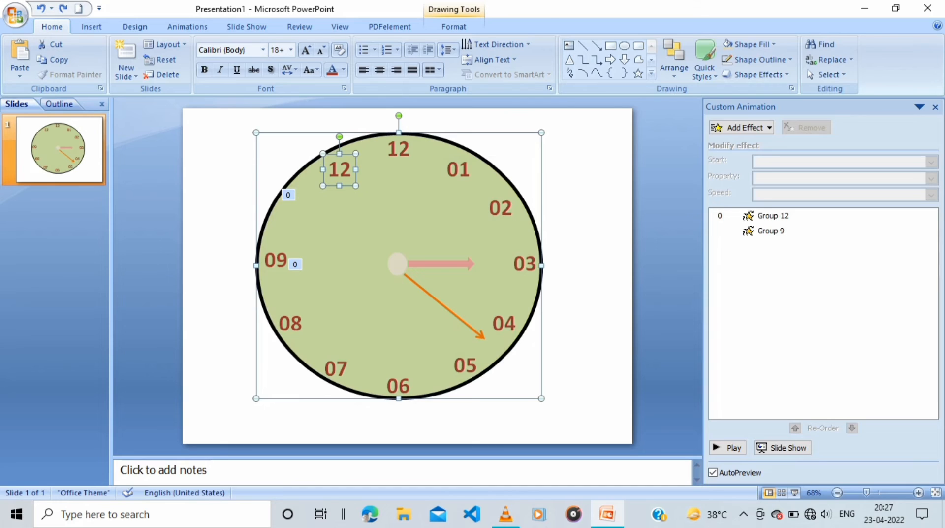
Copy the 12 label at eleven o'clock to the ten o'clock position and change the two labels to 10 and 11
key(Escape)
click(340, 171)
drag(337, 181, 294, 220)
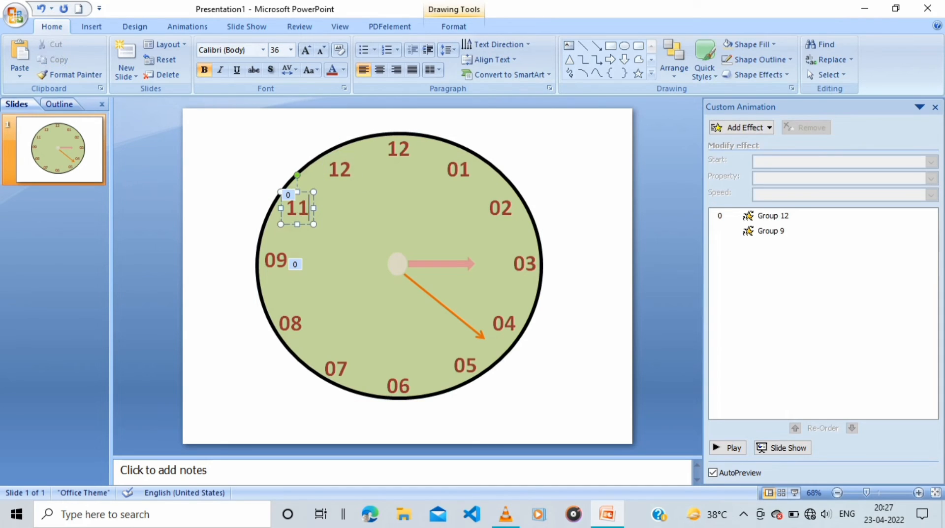
click(351, 170)
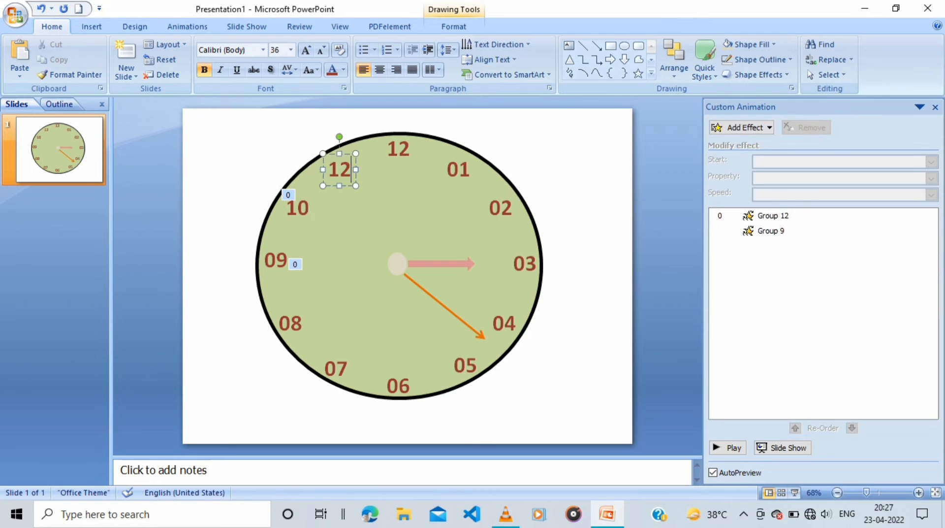
key(Escape)
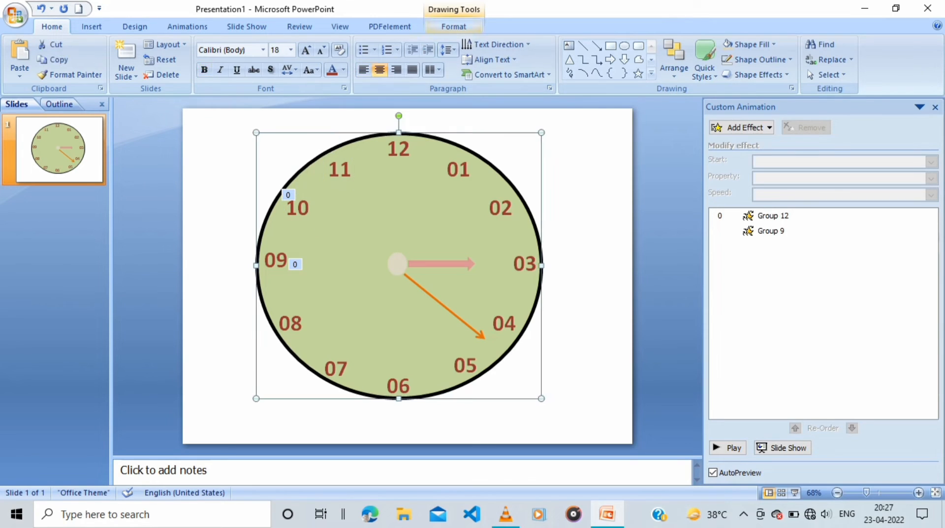
Apply a bevel and a shadow effect to the dial circle
click(454, 27)
click(340, 74)
mouse_move(354, 160)
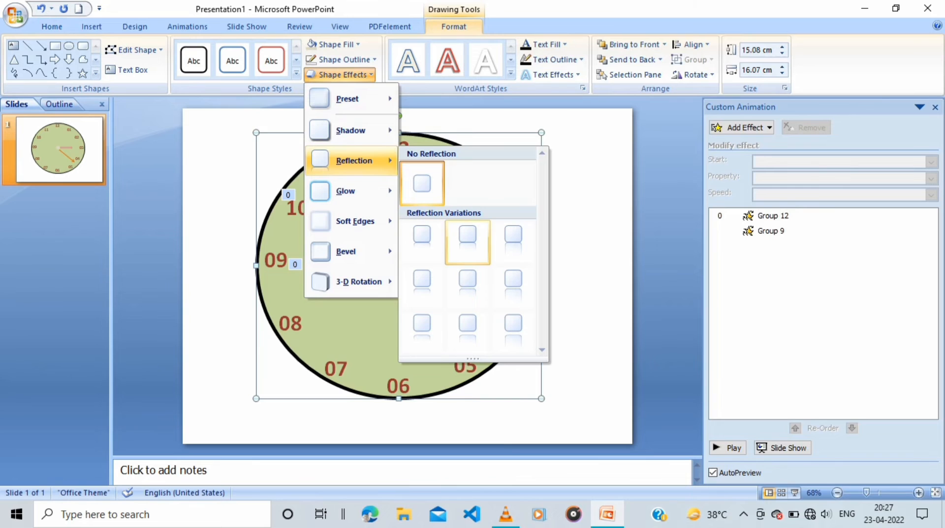
mouse_move(352, 191)
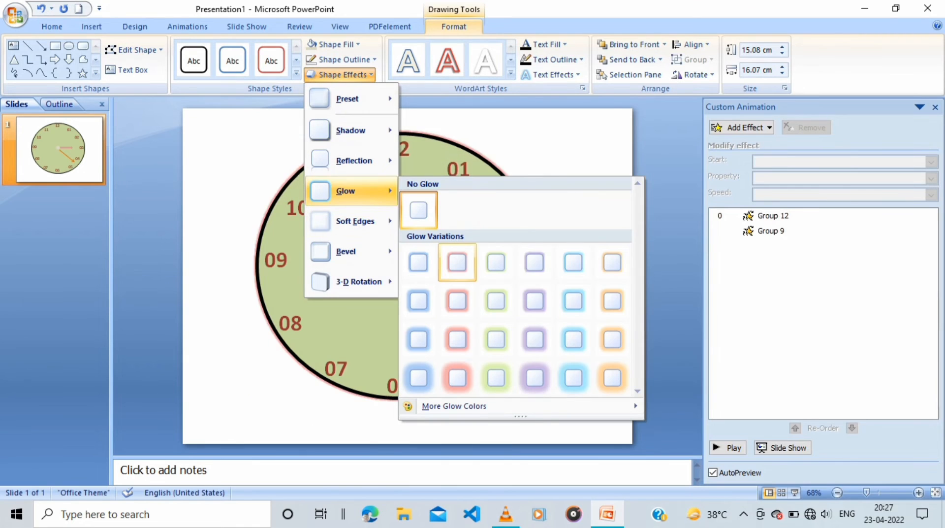
mouse_move(352, 251)
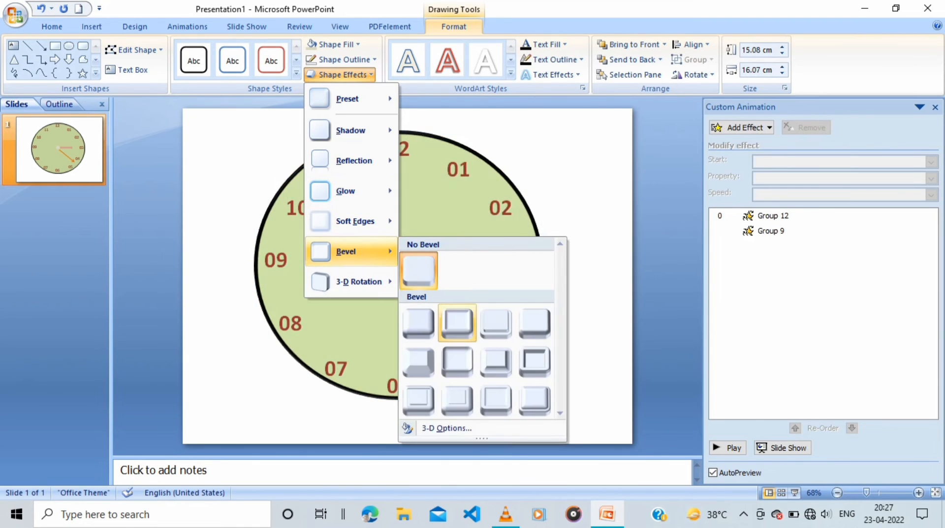
click(418, 362)
click(339, 75)
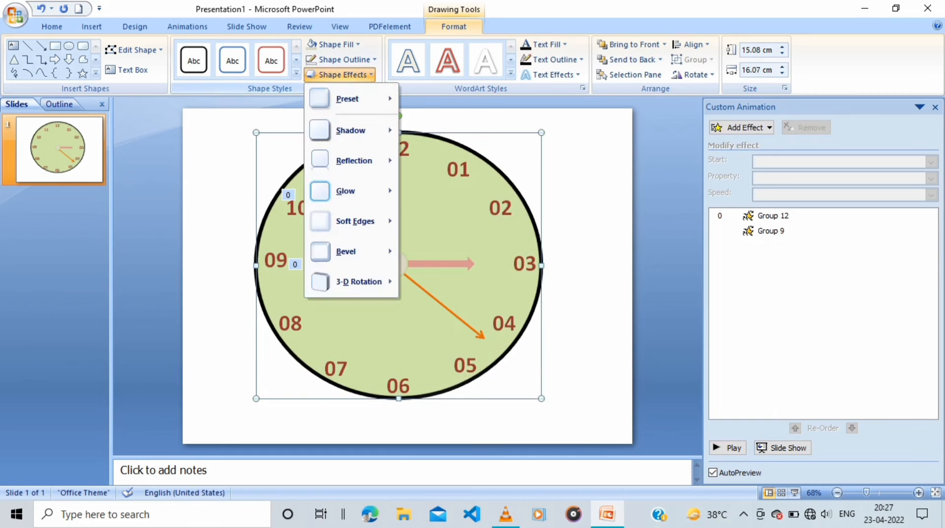
mouse_move(337, 128)
click(457, 195)
Apply the Preset 12 shape effect to the dial circle
click(339, 74)
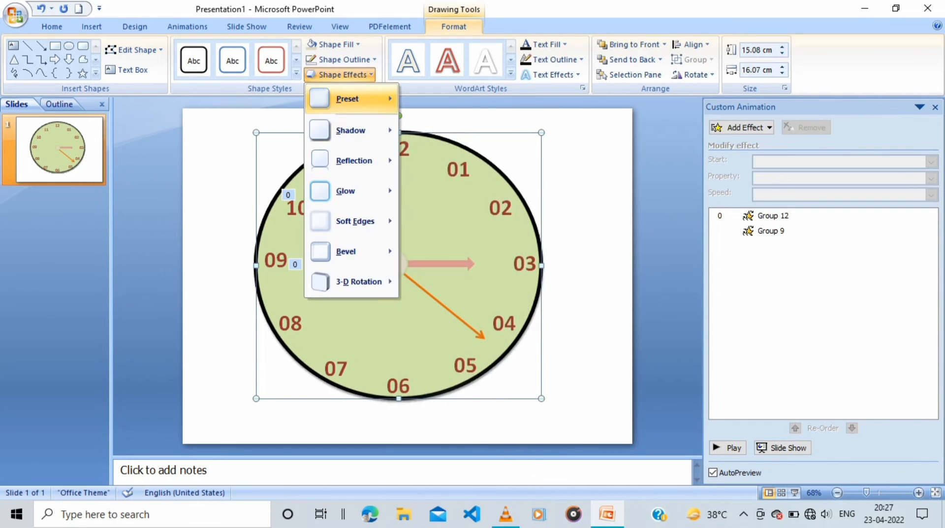
mouse_move(347, 99)
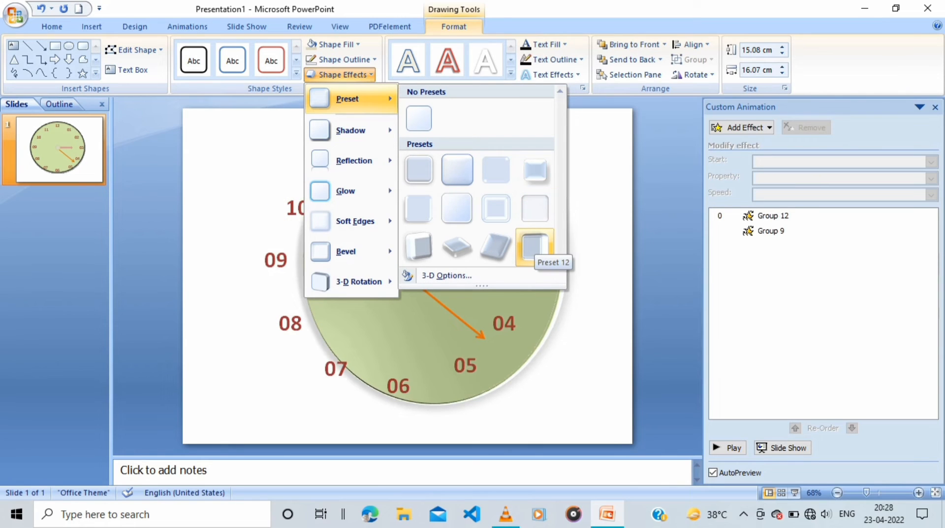
click(535, 246)
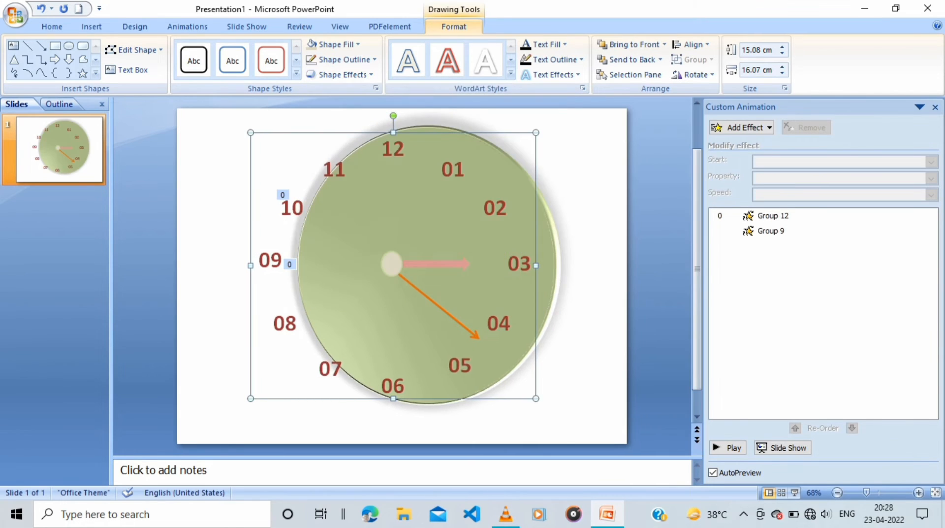
Fill the short horizontal arrow hand inside its group with the medium blue theme colour
click(436, 263)
click(341, 44)
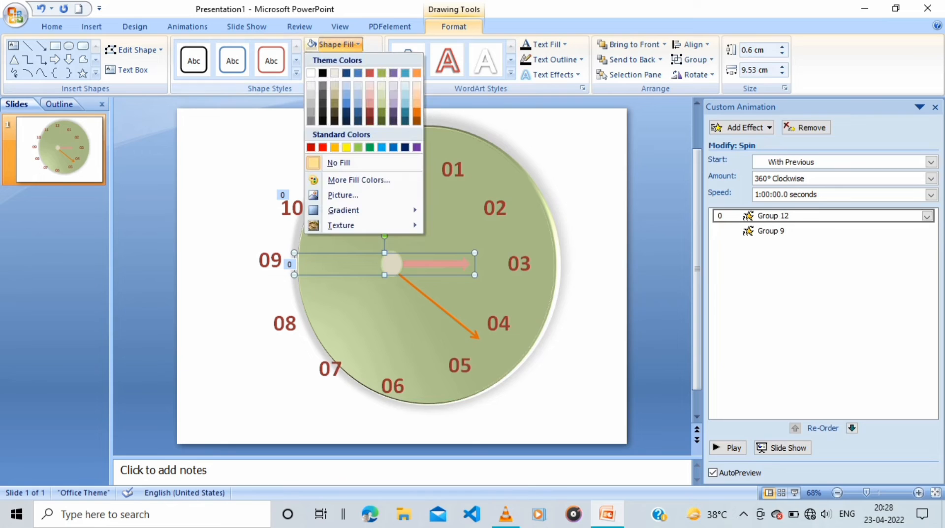
click(436, 264)
click(435, 264)
click(341, 44)
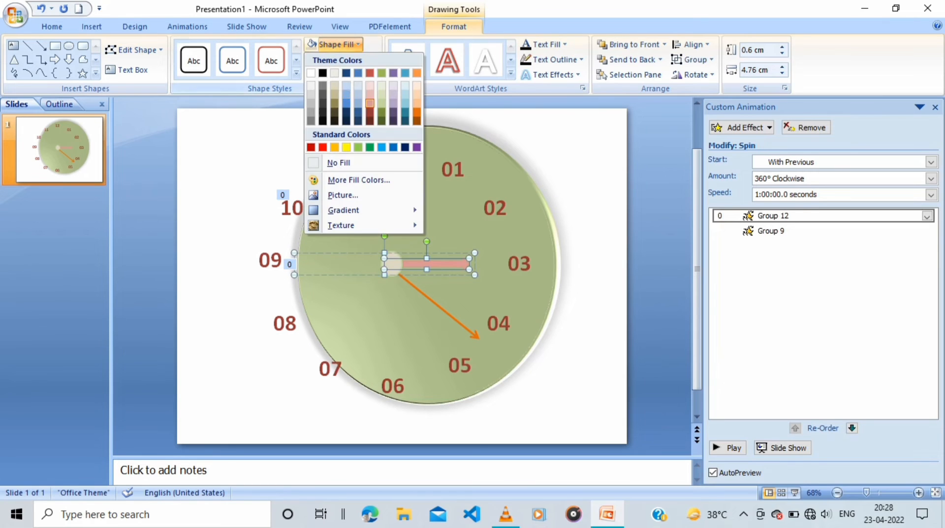
click(346, 103)
Shift the long diagonal arrow within its group slightly toward the 04 label and set its outline to standard yellow
click(438, 306)
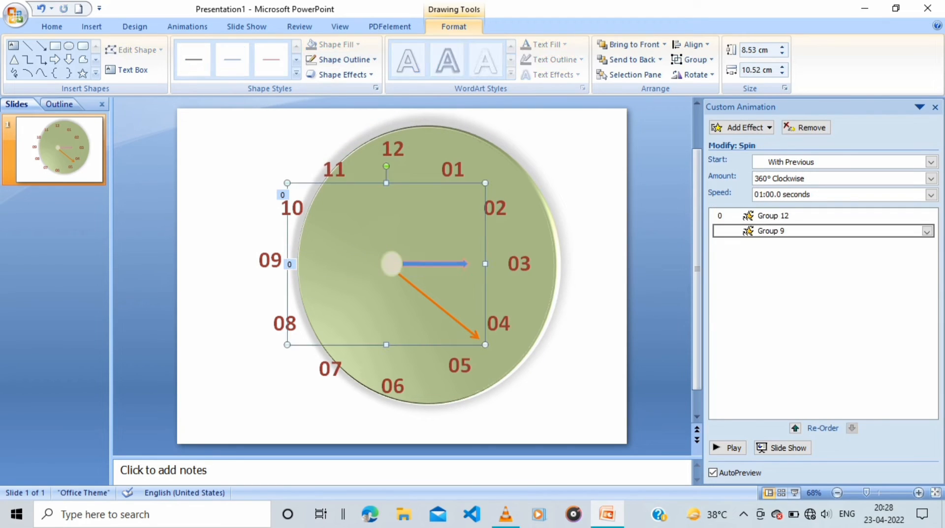
click(438, 305)
drag(438, 305, 438, 303)
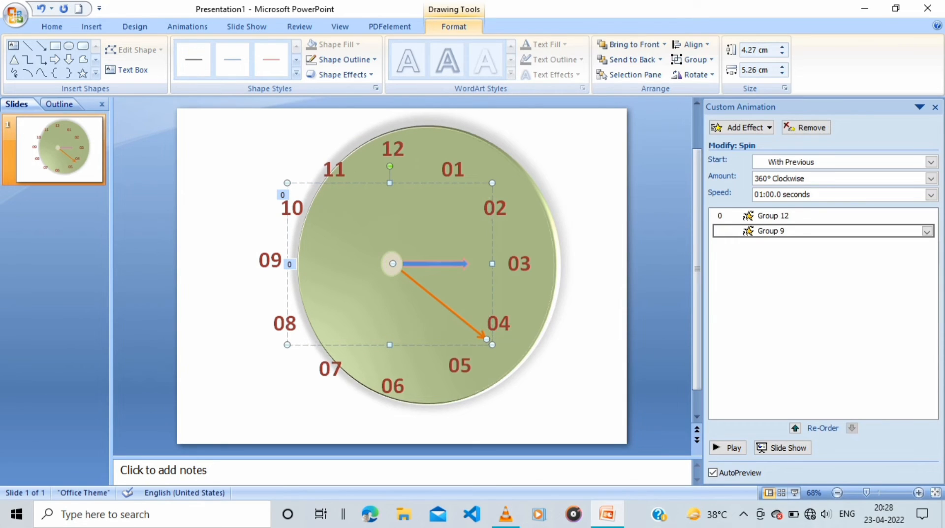
click(344, 59)
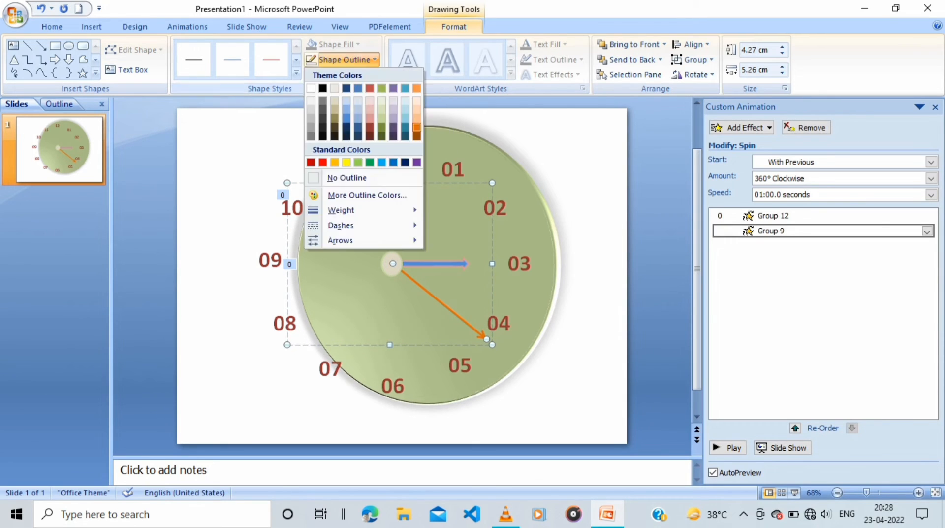
click(346, 162)
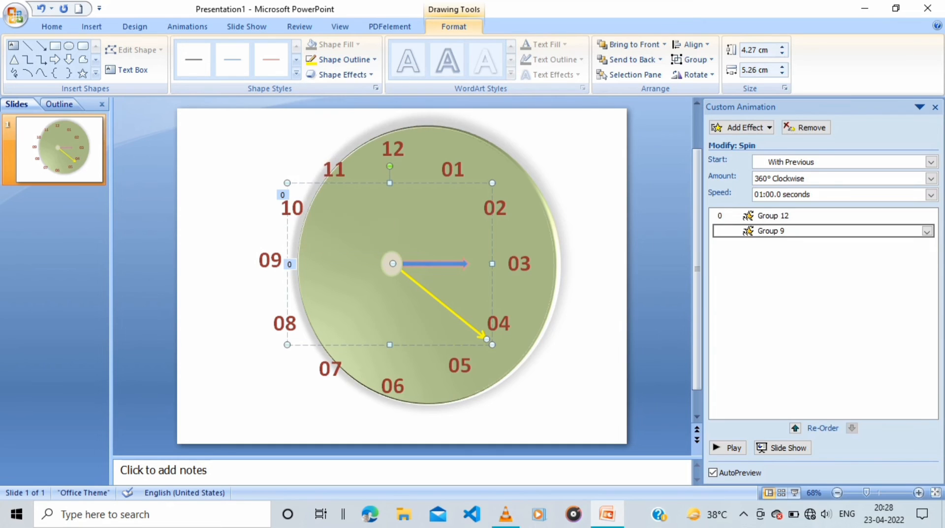
Fill the dial circle with the lighter aqua theme colour
click(374, 216)
click(336, 44)
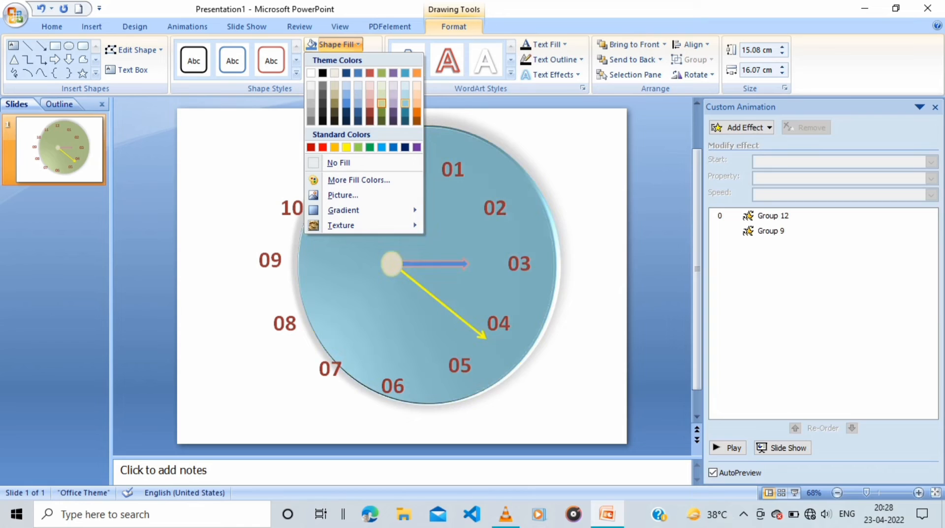
click(406, 103)
Draw a rounded rectangle about 18.26 × 20.44 cm around the clock, send it to the back and nudge it slightly down
click(83, 46)
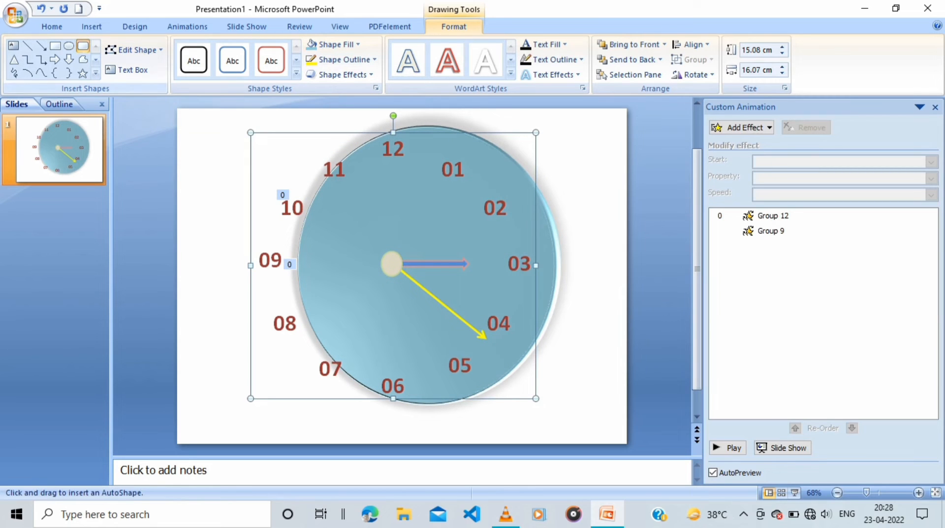
drag(222, 108, 585, 430)
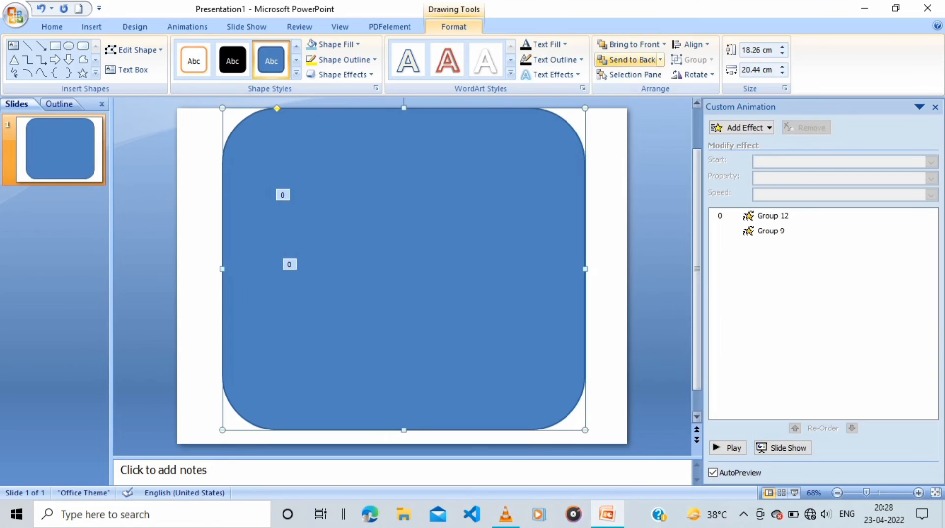
click(627, 60)
key(Down)
key(Down)
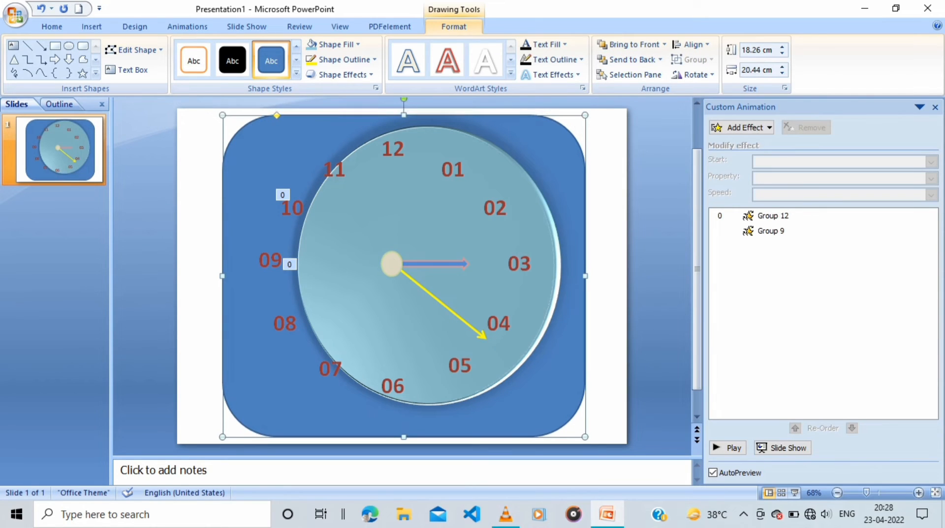
Fill the rounded rectangle behind the dial with Orange, Accent 6, Lighter 40% and remove its outline
click(357, 45)
click(356, 146)
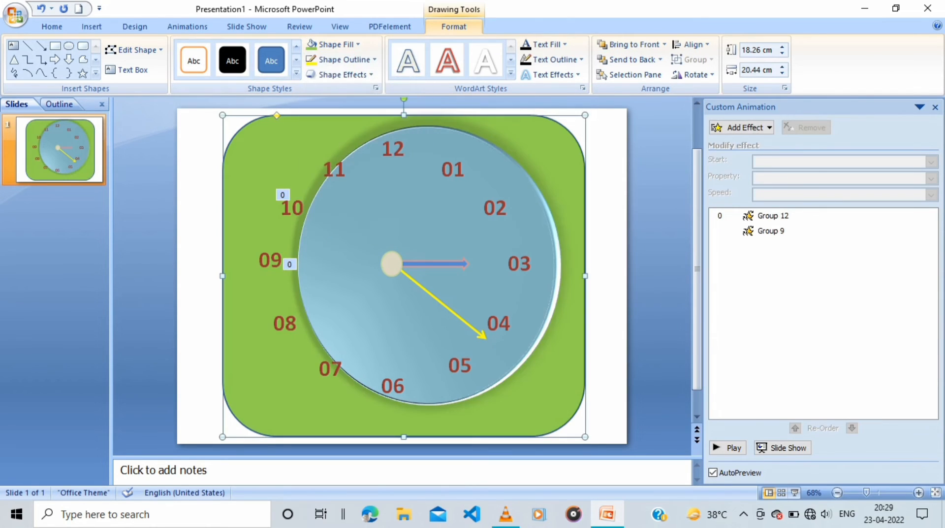
click(358, 44)
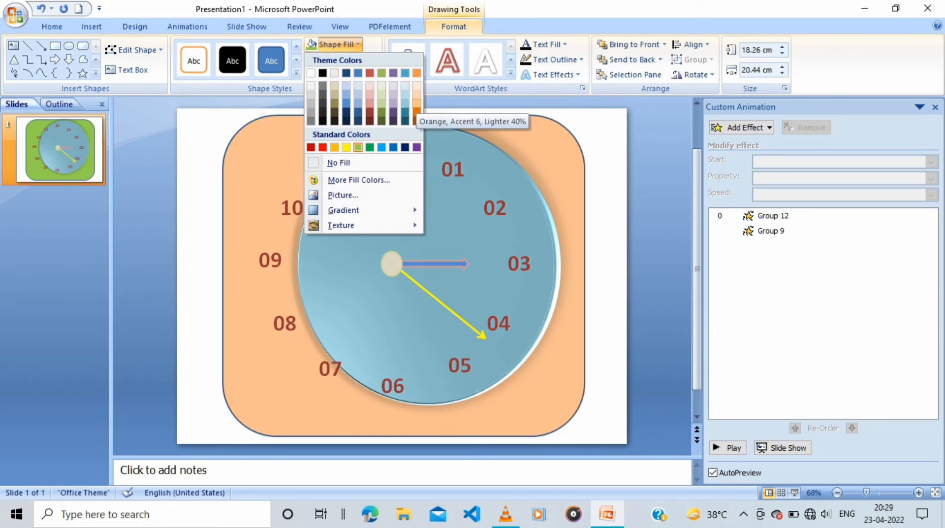
click(414, 103)
click(345, 59)
click(334, 169)
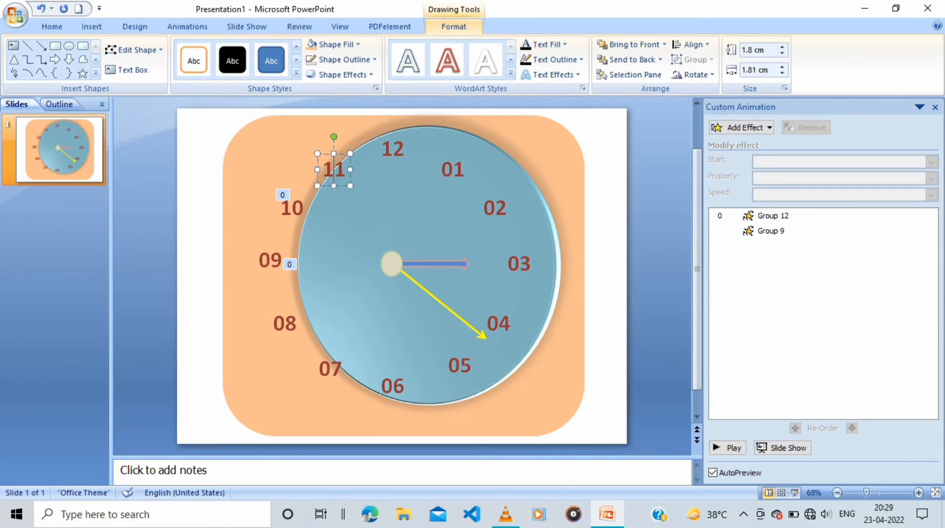
click(294, 156)
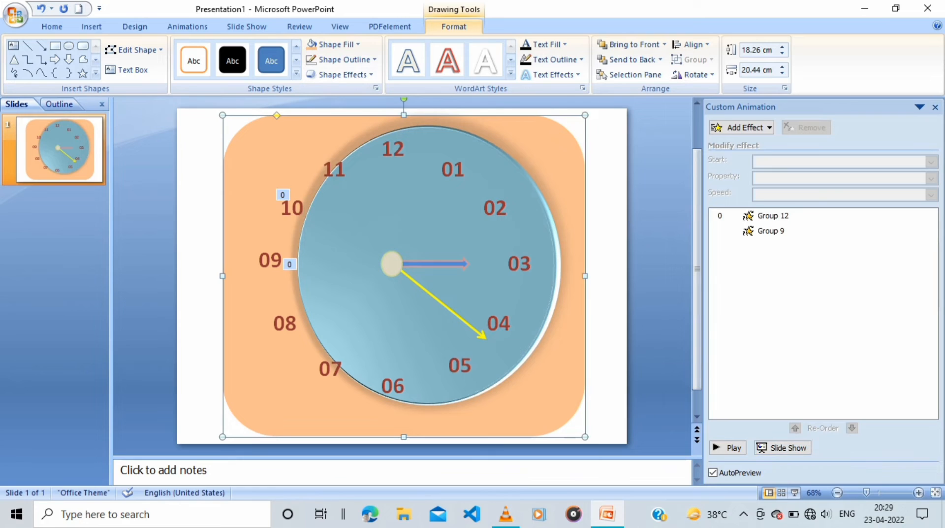
Play the slide show from the beginning to check the running clock, and return to editing
click(247, 26)
click(21, 58)
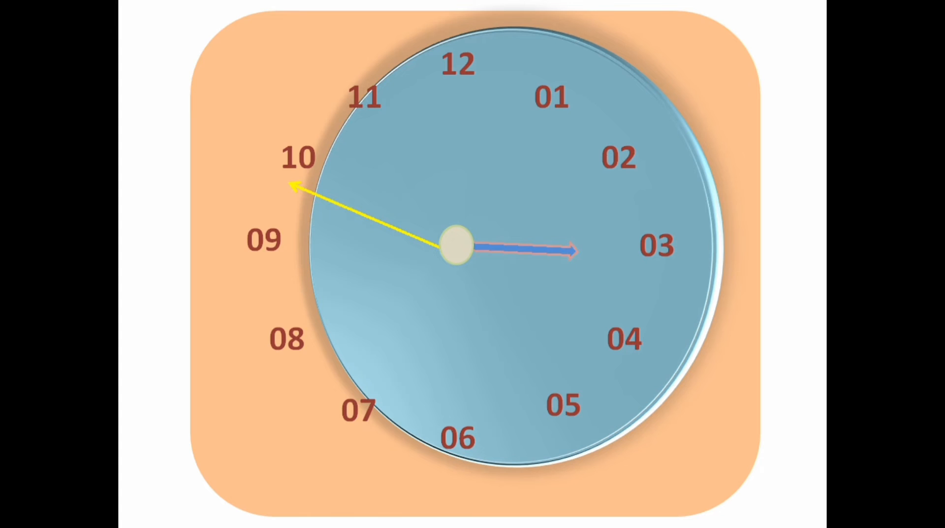
key(Return)
key(Return)
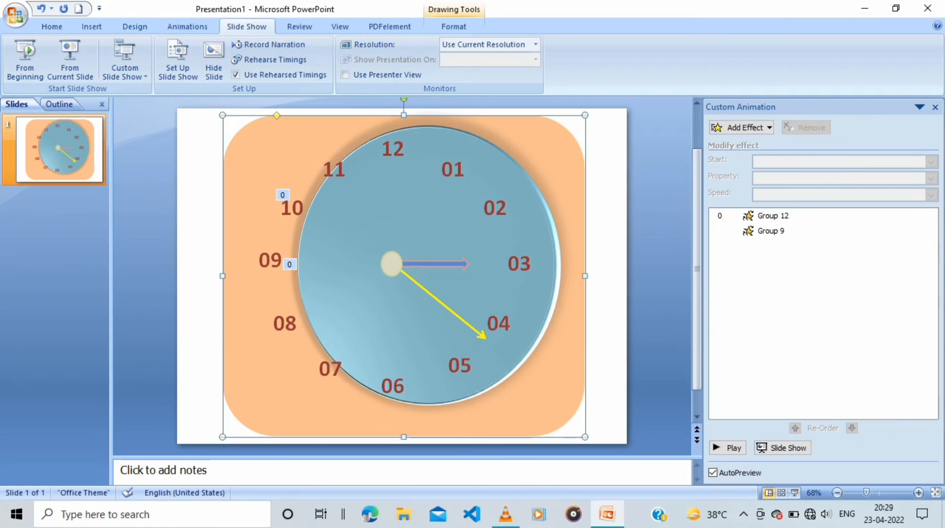
Move the centre cap down-left off the hands and nudge the yellow arrow group so its tail meets the blue arrow's tail
scroll(403, 276, up, 8)
drag(376, 243, 289, 297)
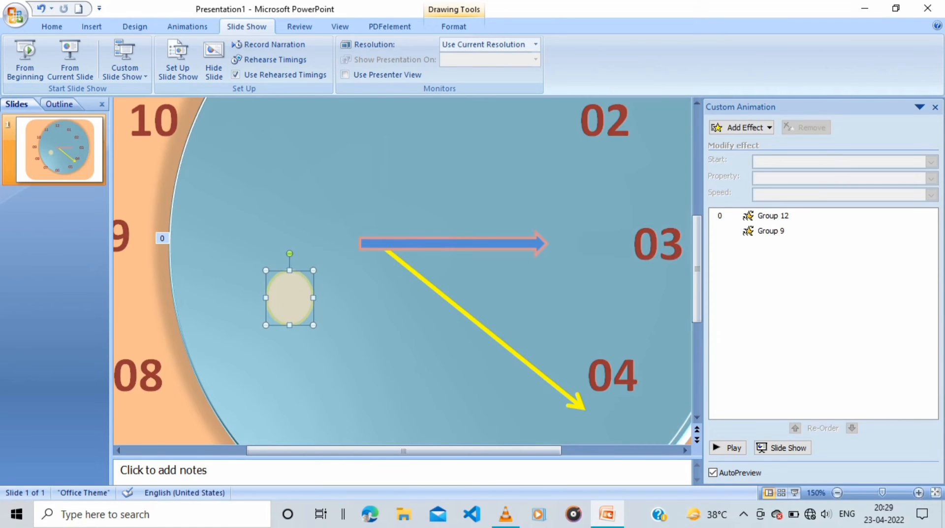
click(443, 296)
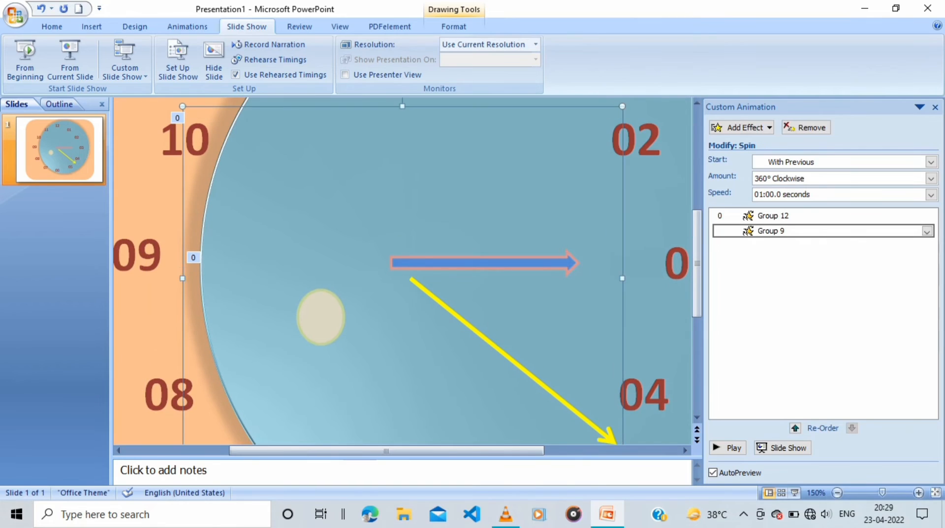
key(Left)
key(Left)
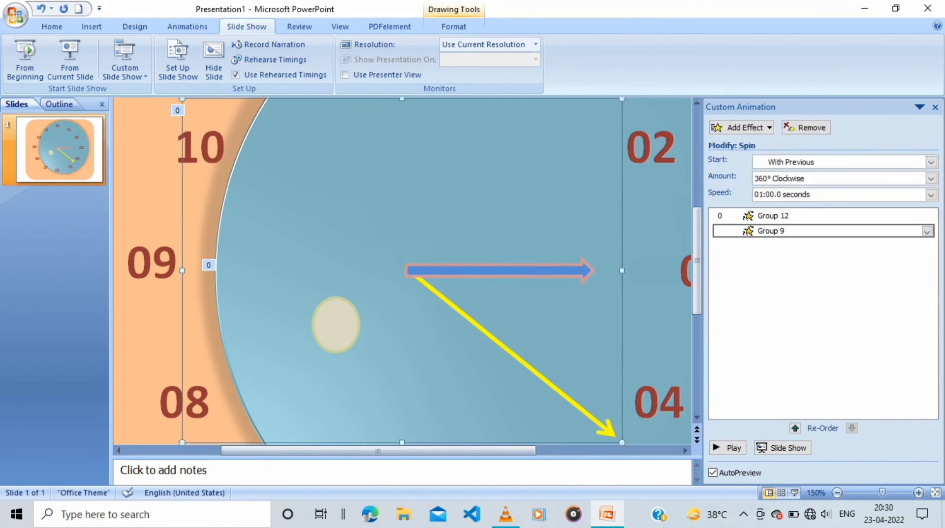
click(443, 298)
Rotate the blue arrow hand's group so that the arrow points toward the 10 label
click(476, 271)
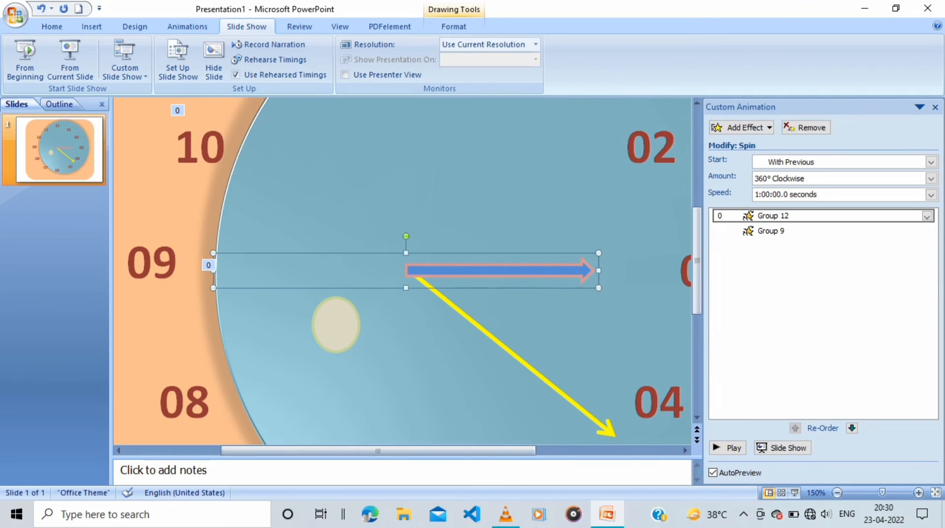
scroll(403, 275, down, 2)
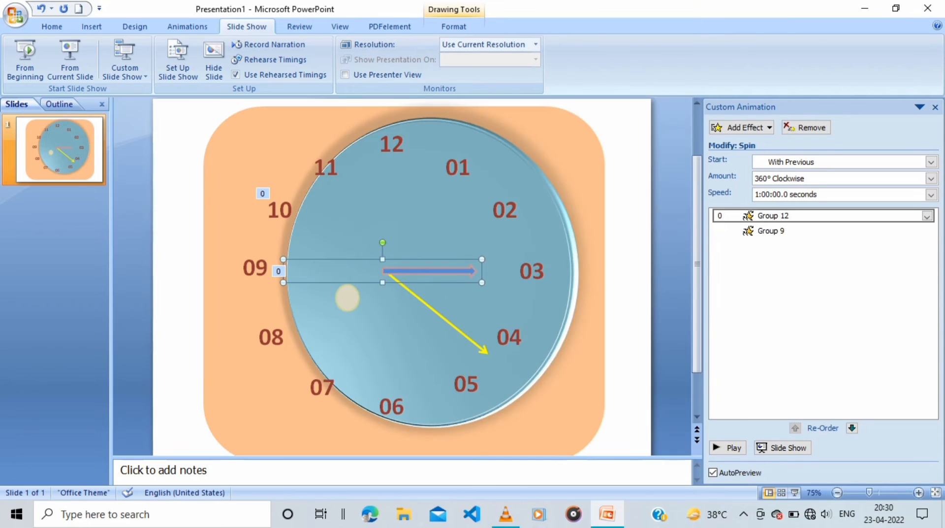
drag(382, 242, 347, 298)
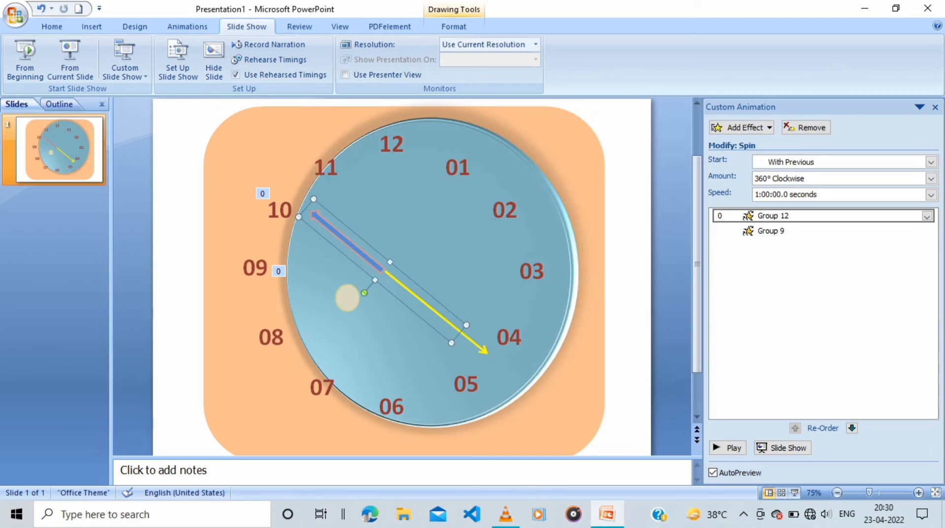
Draw a thin block down arrow about 5.16 × 0.4 cm between the hands' pivot and the 12 label
click(91, 26)
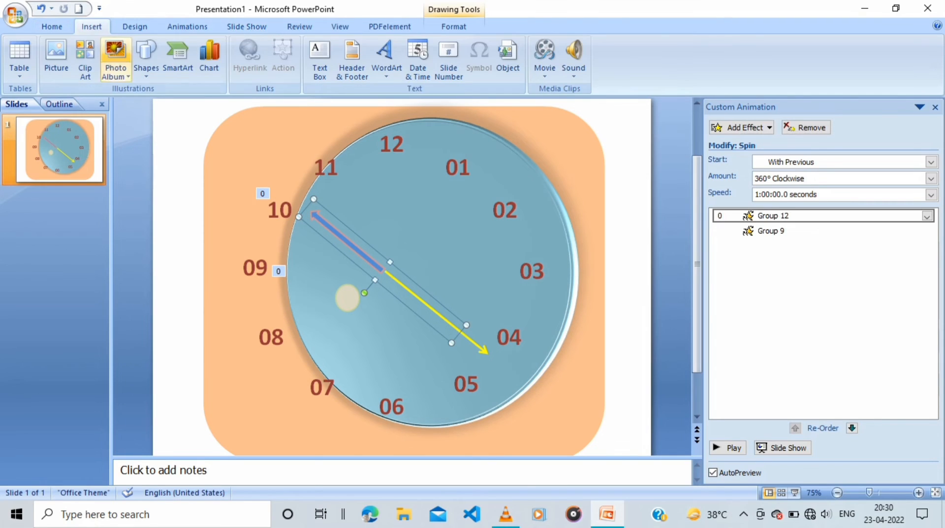
click(146, 58)
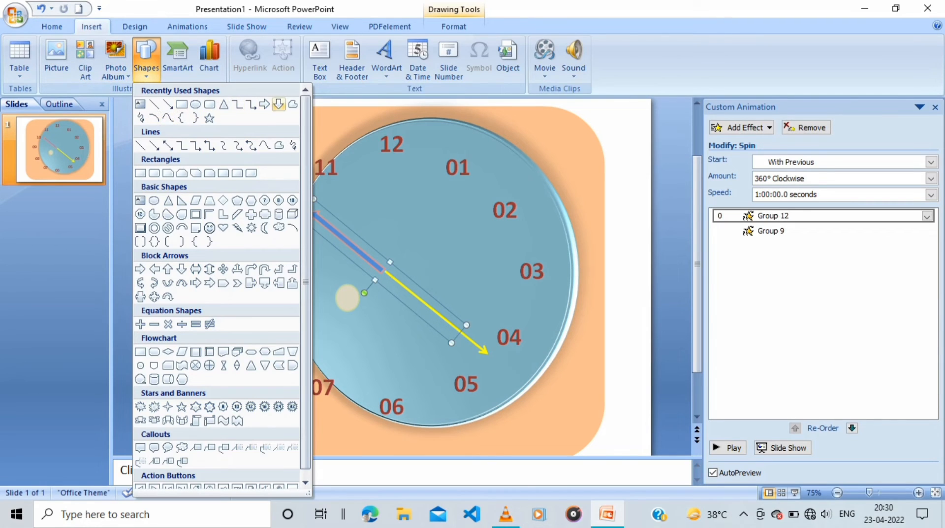
click(279, 104)
mouse_move(386, 262)
mouse_down()
mouse_move(433, 190)
mouse_move(386, 168)
mouse_up()
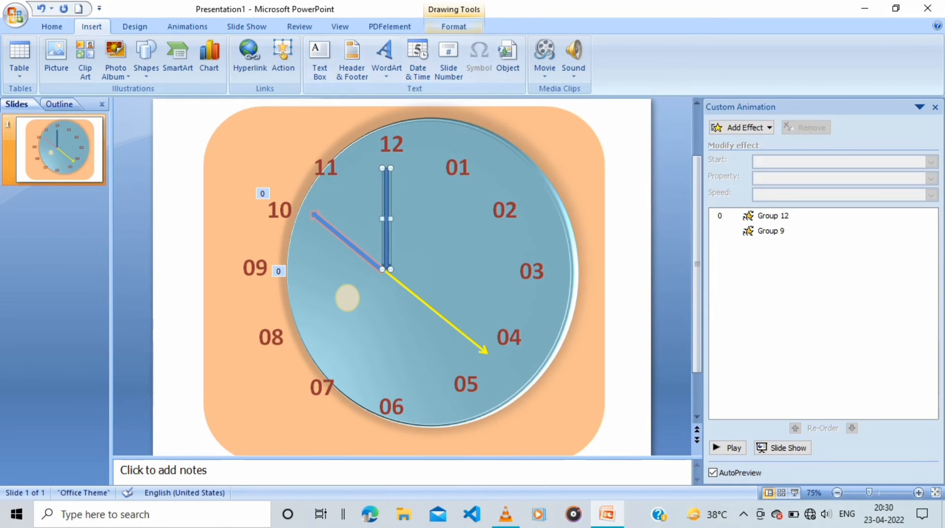
Fill the new thin block arrow with Orange, Accent 6, Lighter 40% and give it a darker aqua outline
click(334, 44)
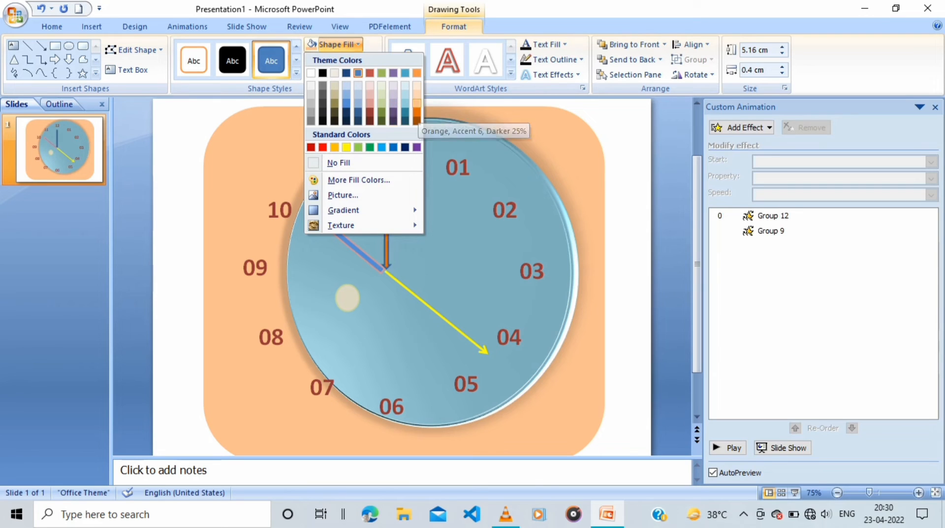
click(417, 103)
click(344, 59)
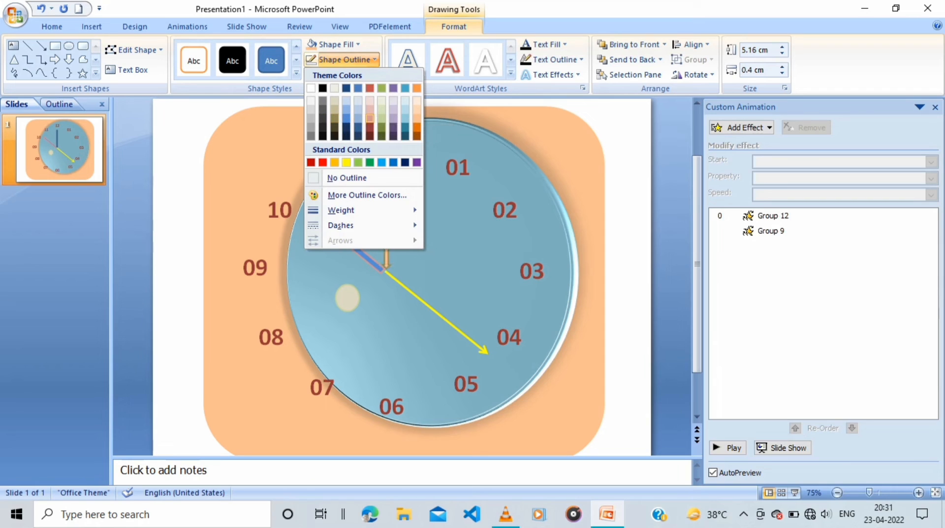
click(405, 127)
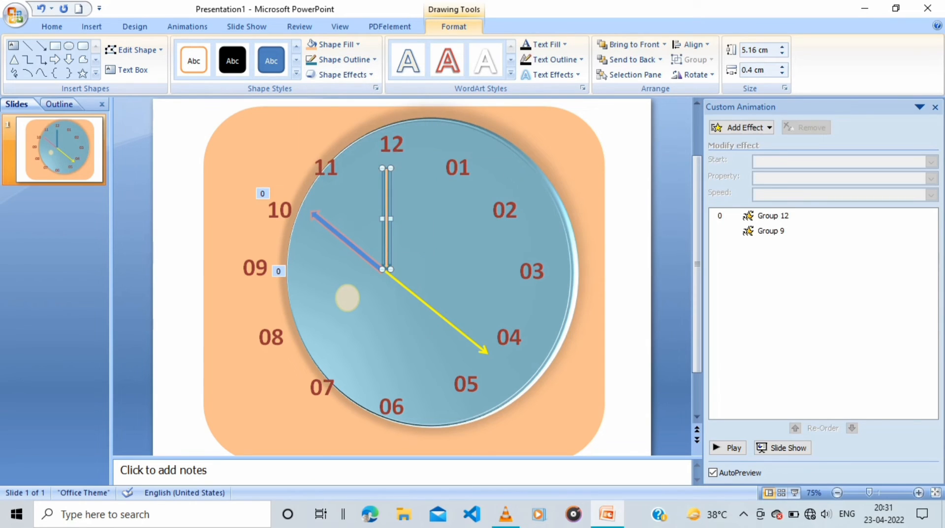
Rotate the thin orange arrow 90° to the right and copy it
click(692, 74)
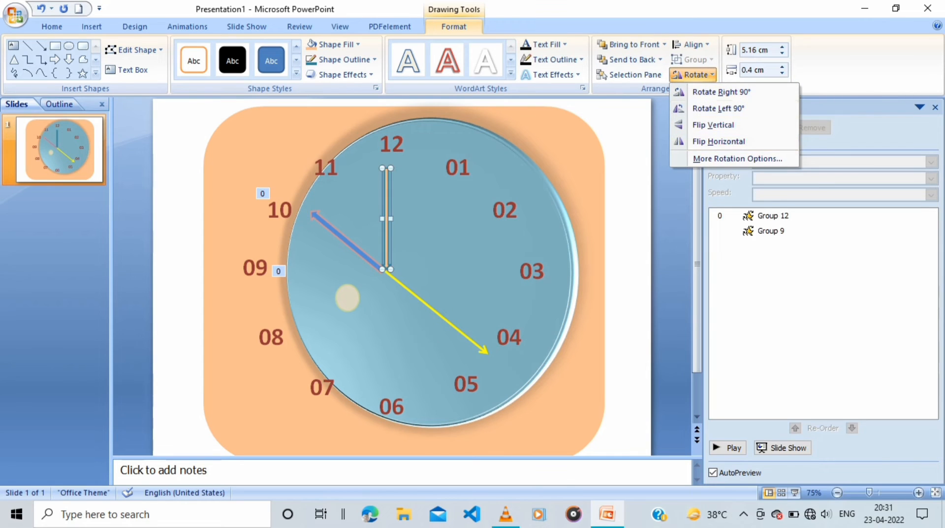
click(721, 92)
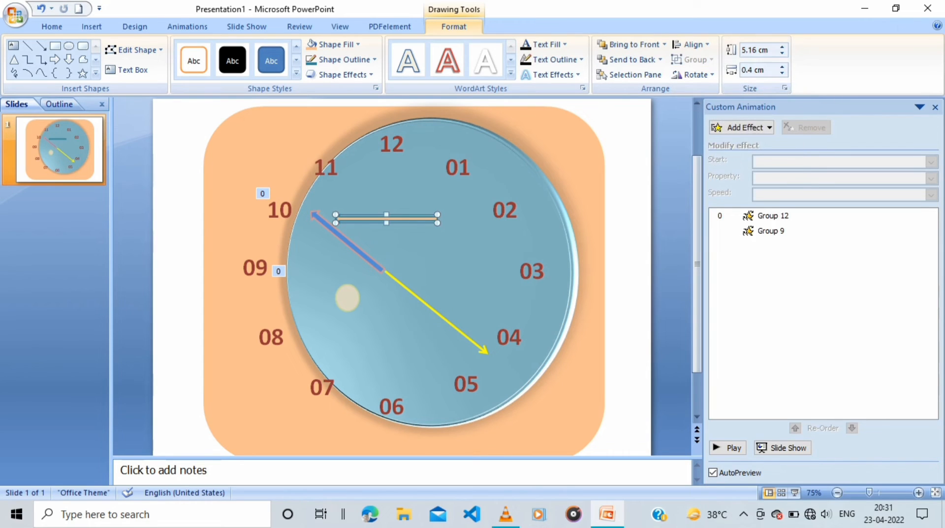
right_click(418, 219)
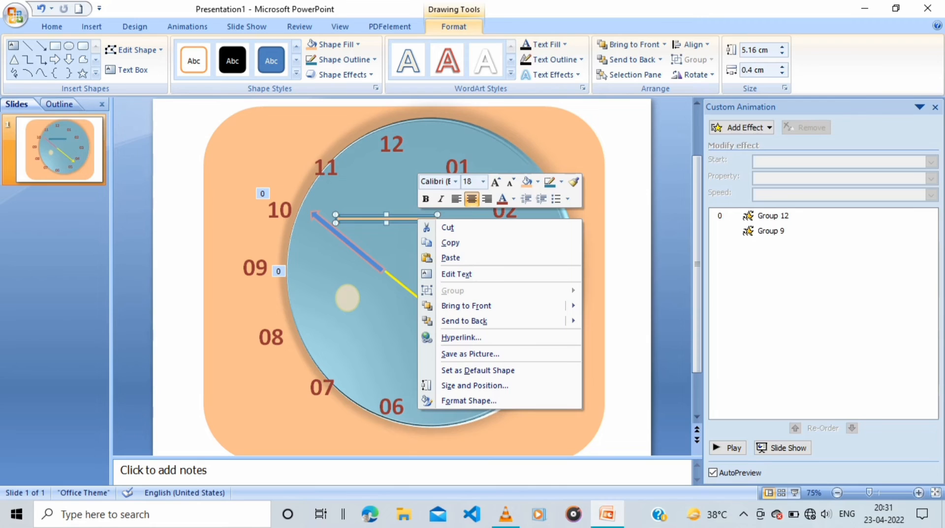
click(450, 242)
key(Delete)
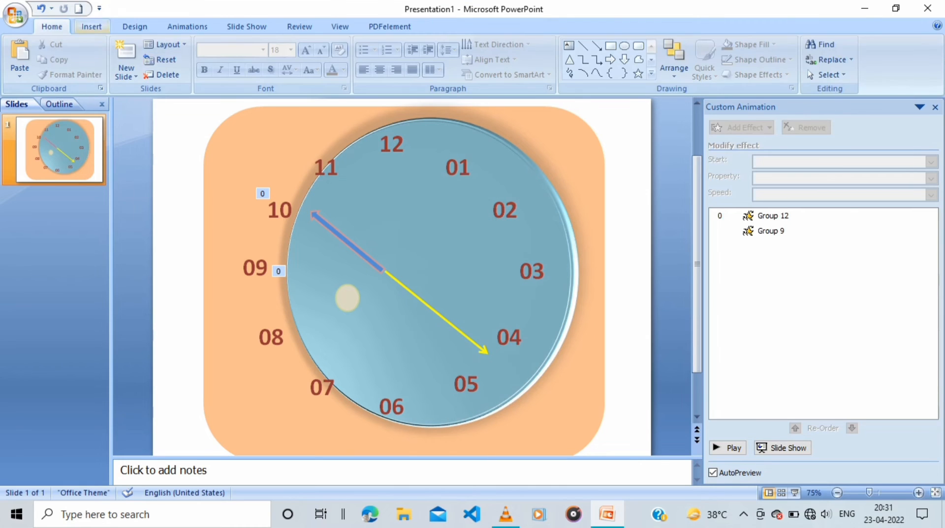
click(91, 27)
click(146, 57)
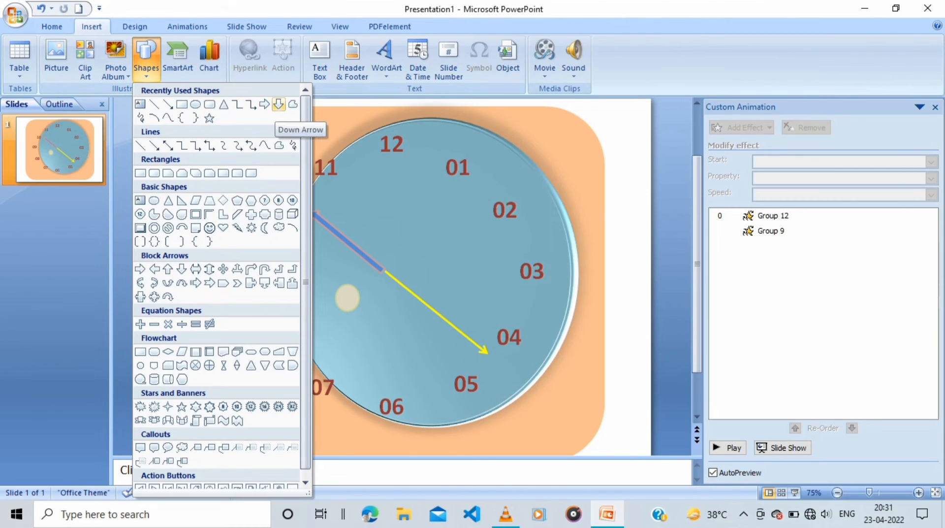
click(279, 104)
mouse_move(367, 257)
mouse_down()
mouse_move(430, 202)
mouse_move(365, 156)
mouse_up()
key(ctrl+z)
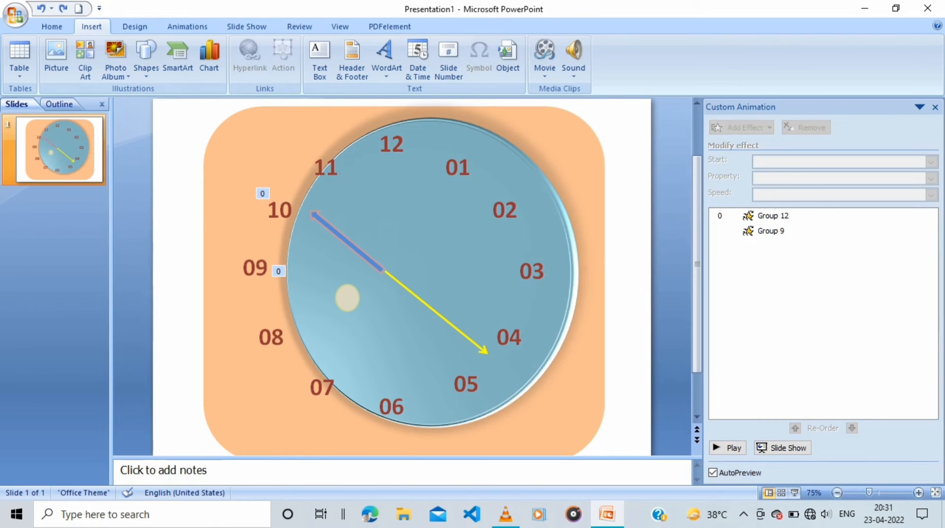
key(ctrl+z)
key(ctrl+z)
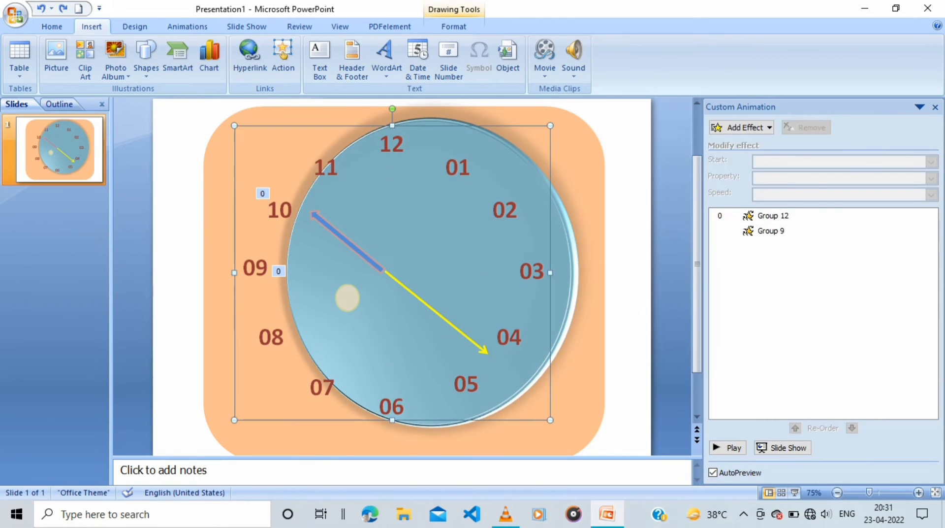
key(ctrl+z)
Place the horizontal orange arrow just above the hands' pivot, with a duplicate end to end beside it reaching between the 02 and 03 labels
drag(387, 219, 503, 238)
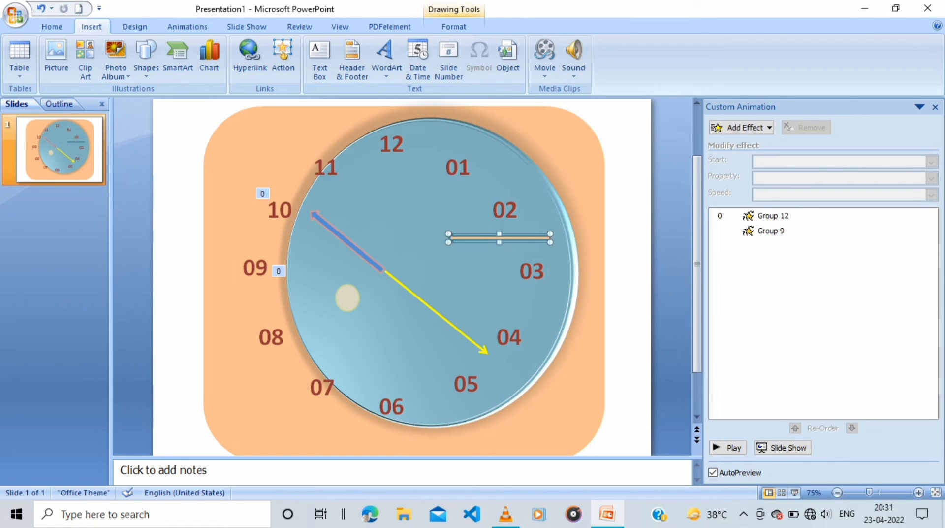
key(ctrl+z)
drag(398, 238, 500, 238)
Set the duplicate orange arrow's rotation to 180° and rotate it a further 90° to the right
click(453, 27)
click(691, 44)
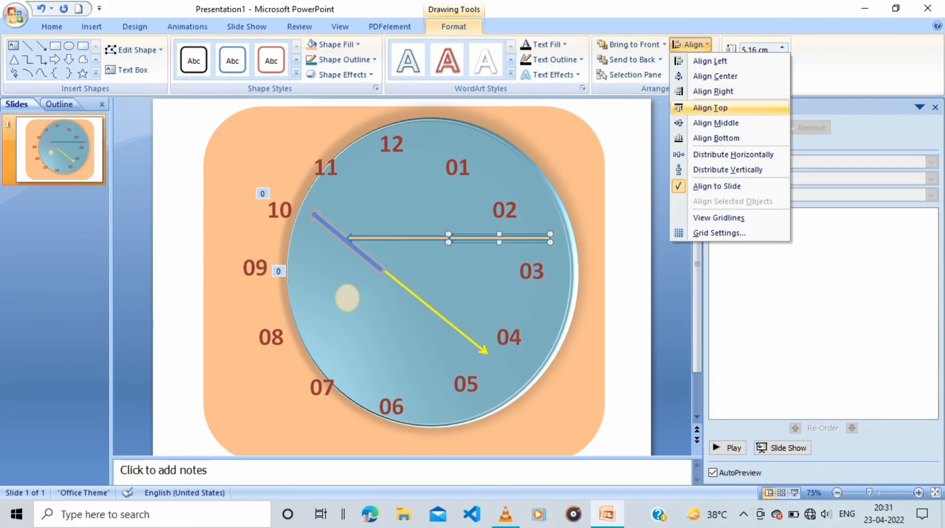
click(691, 44)
click(693, 74)
click(728, 158)
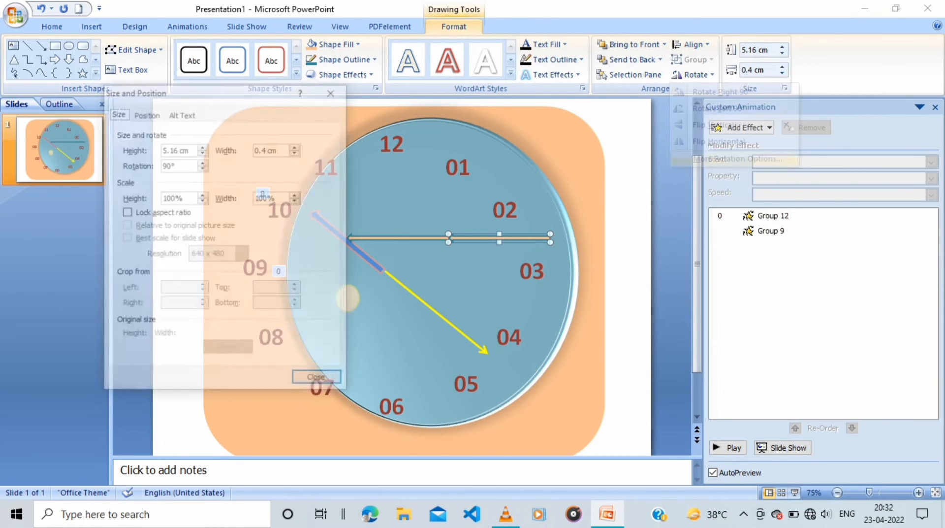
double_click(168, 165)
text(1)
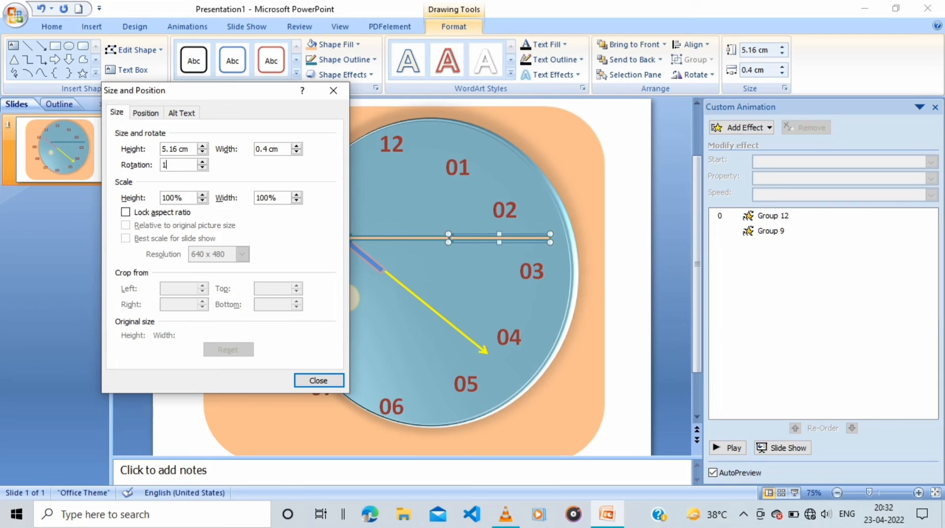
text(80)
key(Return)
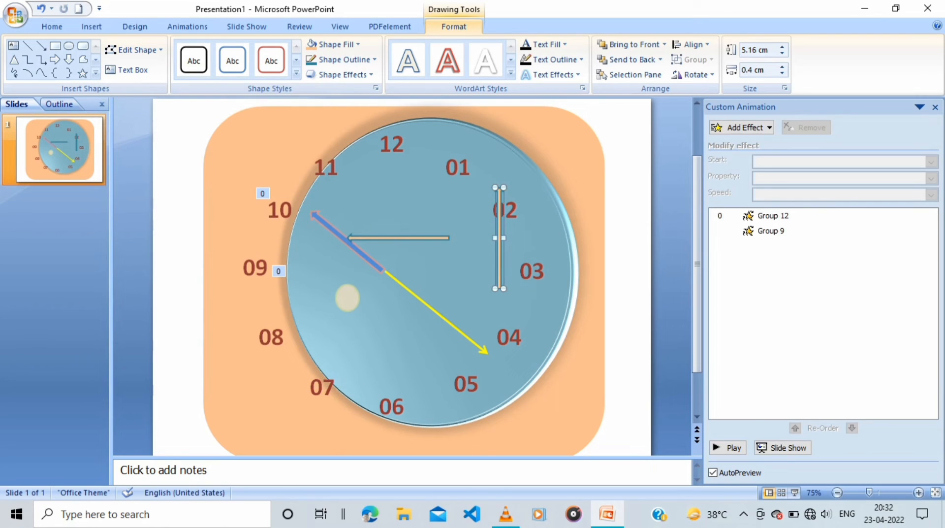
click(693, 74)
click(713, 91)
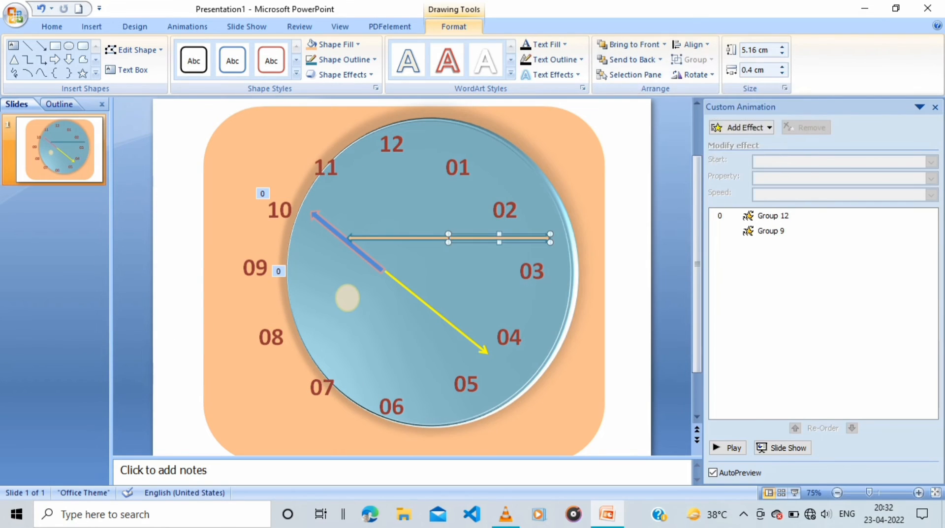
Group the two thin orange arrows that lie end to end
shift+click(394, 238)
click(692, 59)
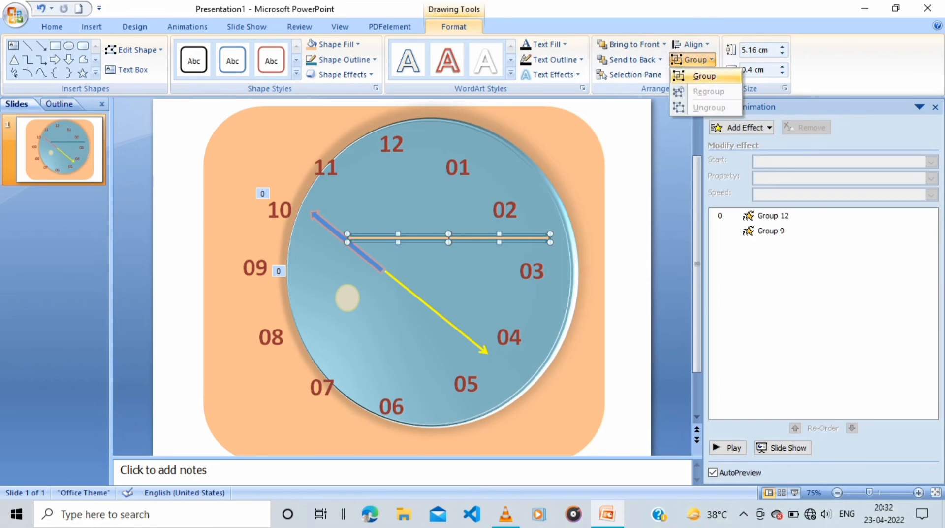
click(705, 76)
Rotate the grouped orange arrows to point at 02 and 08, and centre them on the hands' pivot
drag(448, 211, 443, 290)
key(Left)
key(Left)
key(Left)
key(Left)
key(Left)
key(Left)
key(Left)
key(Left)
key(Left)
key(Left)
key(Left)
key(Left)
key(Left)
key(Left)
key(Up)
key(Up)
key(Up)
key(Up)
key(Up)
key(Up)
key(Up)
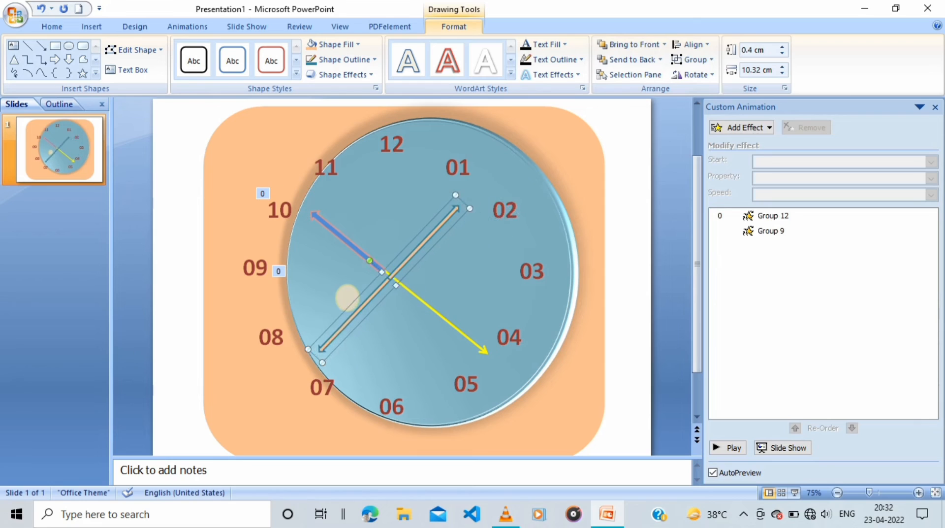
key(Left)
key(Left)
key(Left)
key(Down)
key(Down)
key(Right)
key(Right)
key(Up)
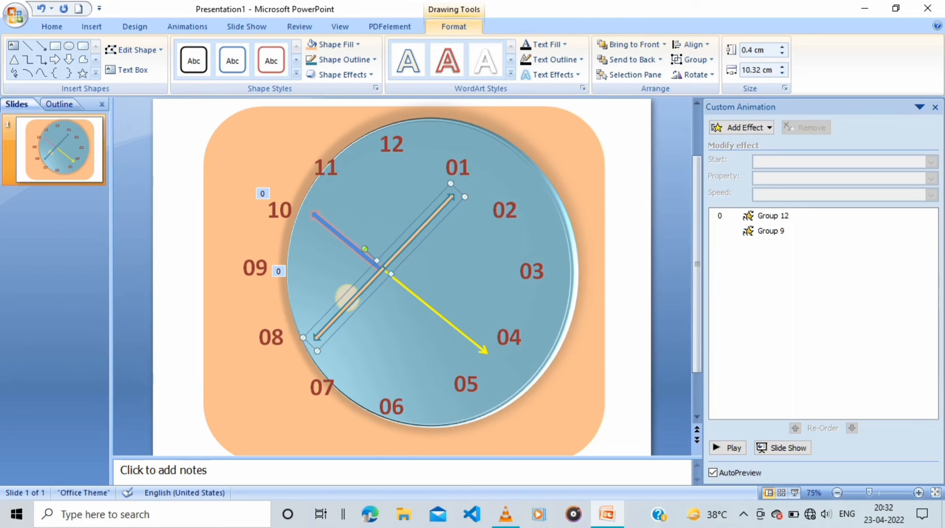
drag(365, 249, 369, 245)
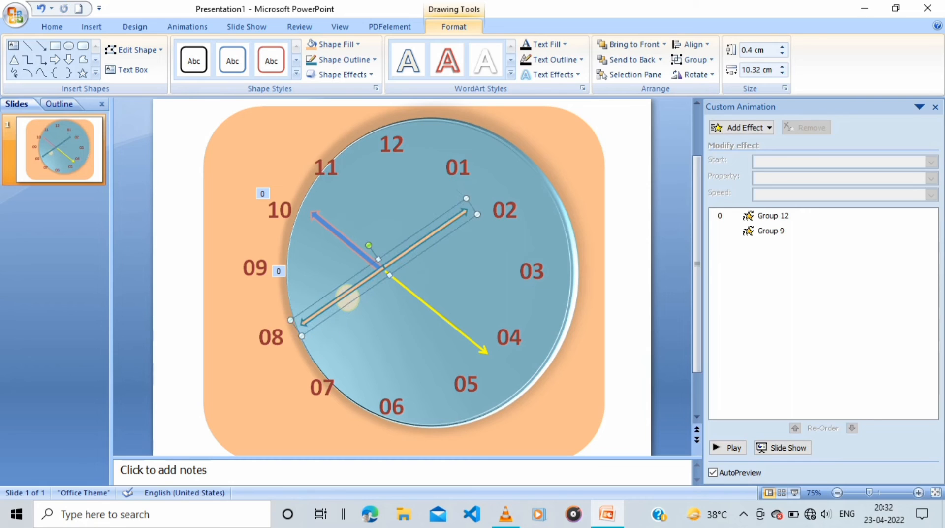
Move the beige circle clear of the hands, just below the pivot, and shift the grouped orange arrows slightly to line up with it
ctrl+scroll(348, 298, up, 5)
drag(344, 338, 420, 351)
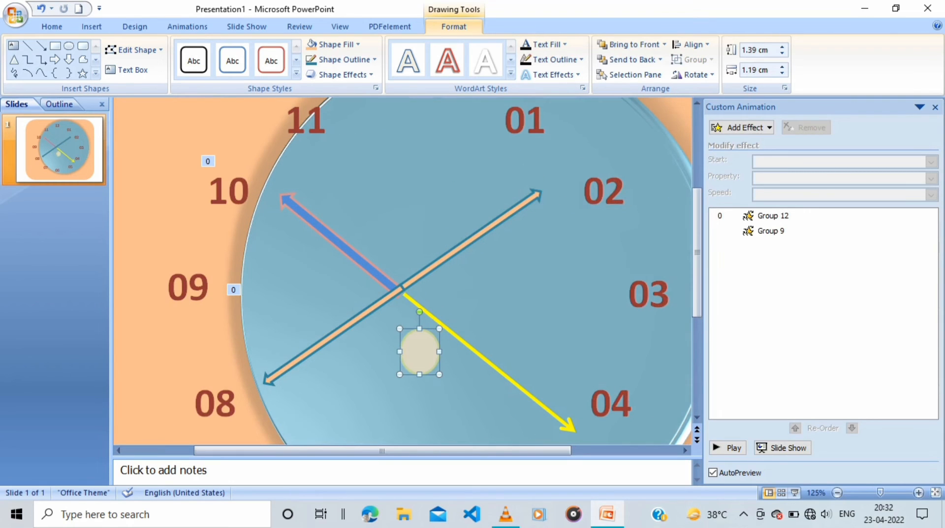
drag(419, 276, 415, 284)
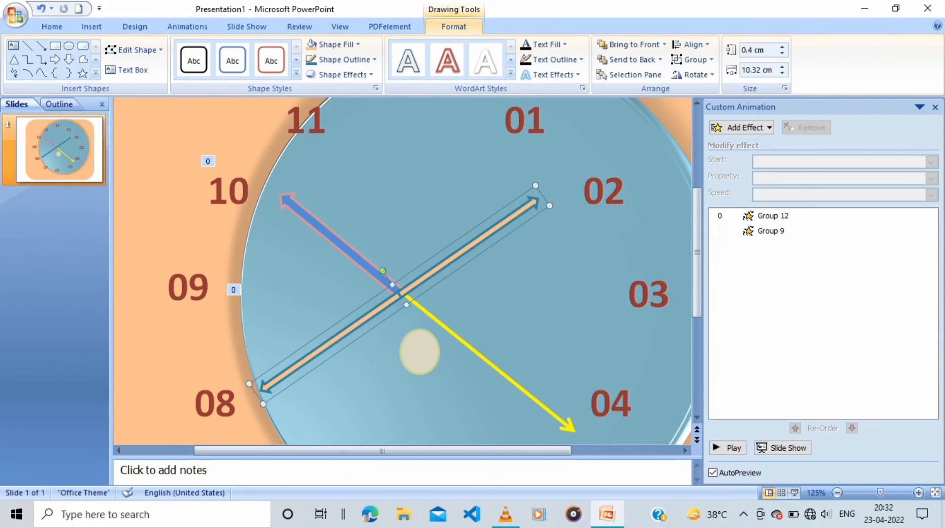
Centre the beige circle on the hands' pivot and bring it in front of all the arrows
click(419, 351)
key(ctrl+z)
drag(420, 351, 400, 293)
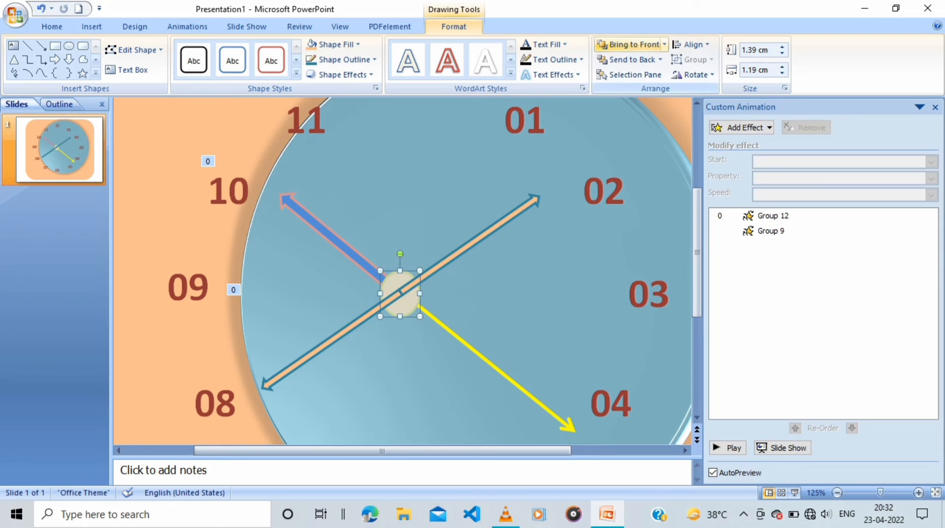
click(629, 44)
Fill the centre circle with Red, Accent 2, Lighter 80% and give it a light outline
click(333, 44)
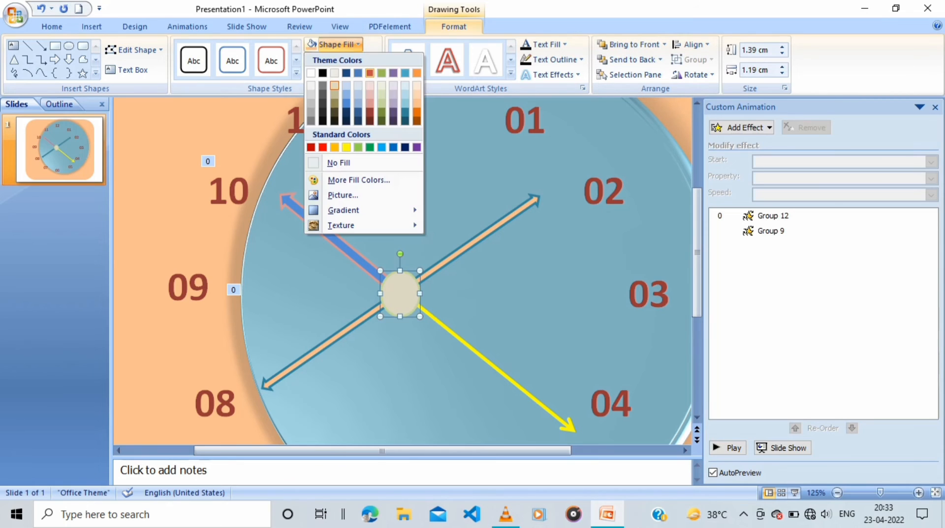
click(370, 85)
click(341, 59)
click(370, 100)
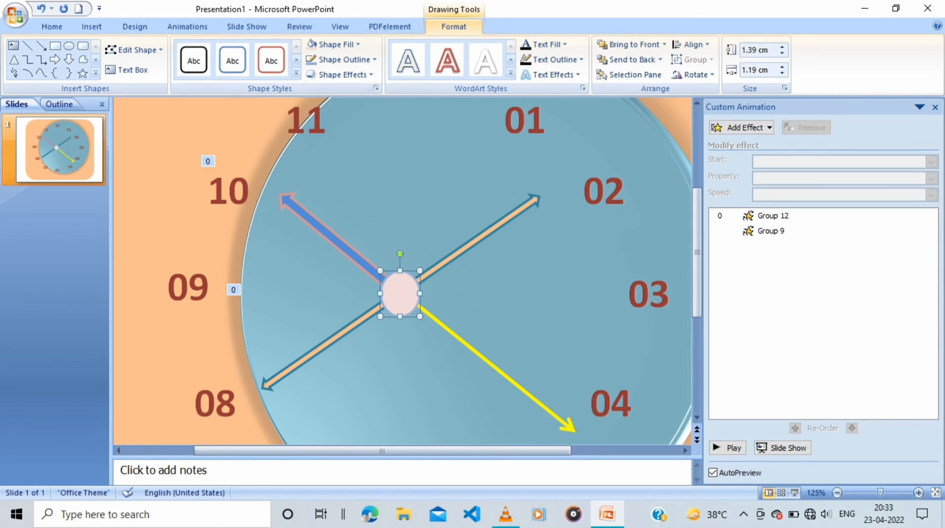
Change the centre circle's fill to Dark Blue, Text 2, Lighter 40%
click(335, 44)
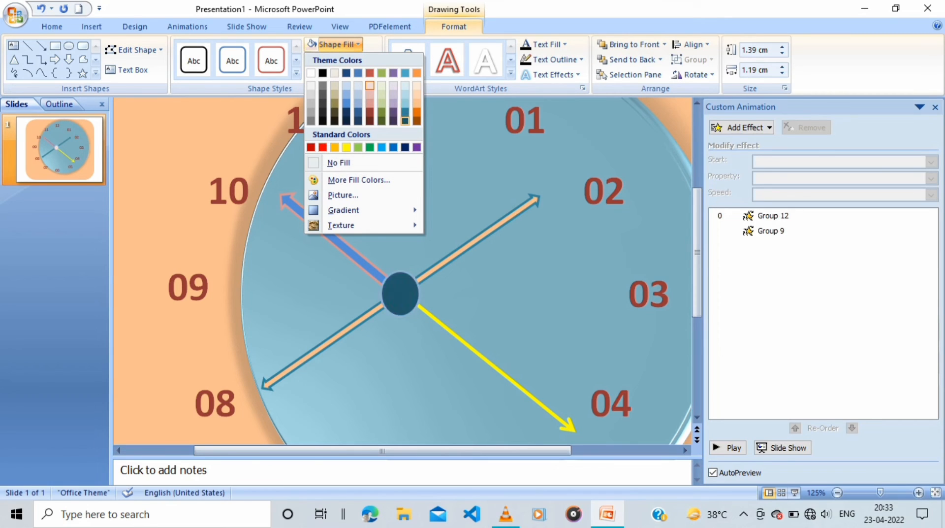
click(405, 112)
scroll(405, 112, down, 2)
click(333, 45)
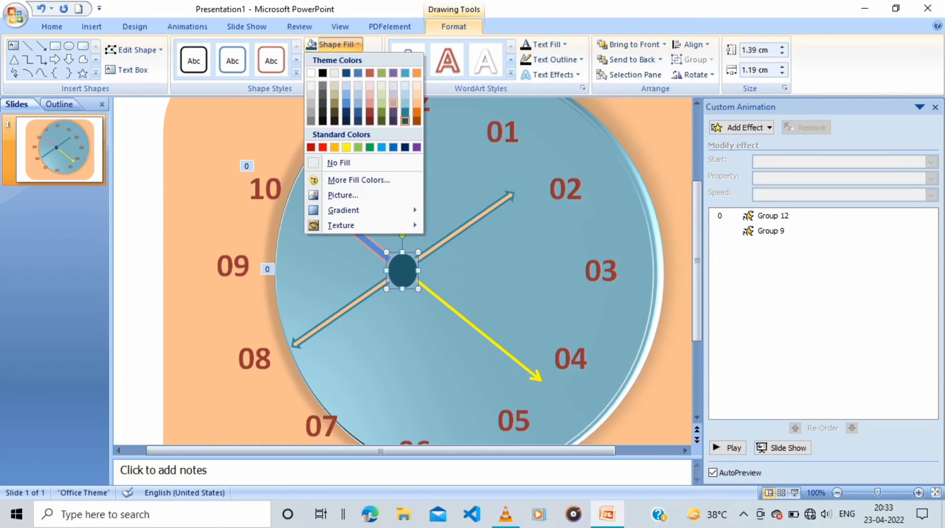
click(346, 104)
click(222, 143)
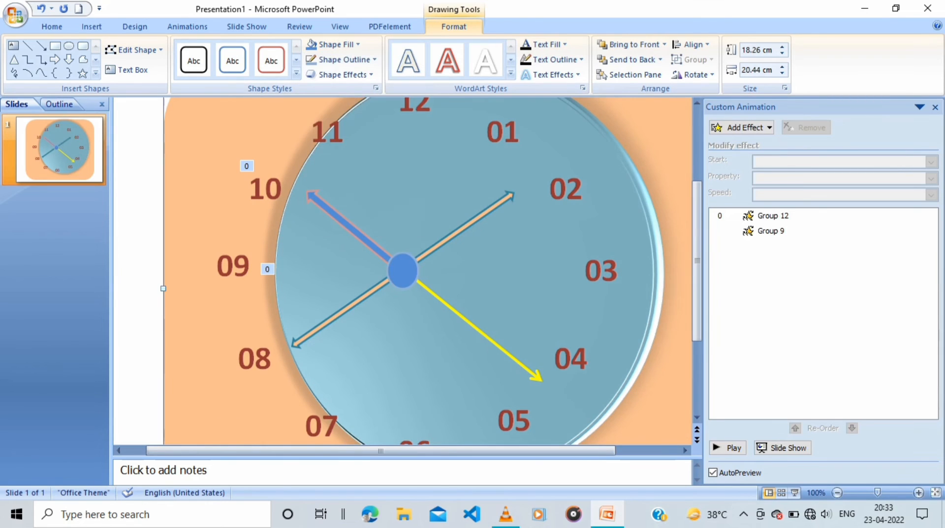
Set No Fill for only the arrow pointing at 08 within the grouped orange arrows
scroll(402, 270, down, 2)
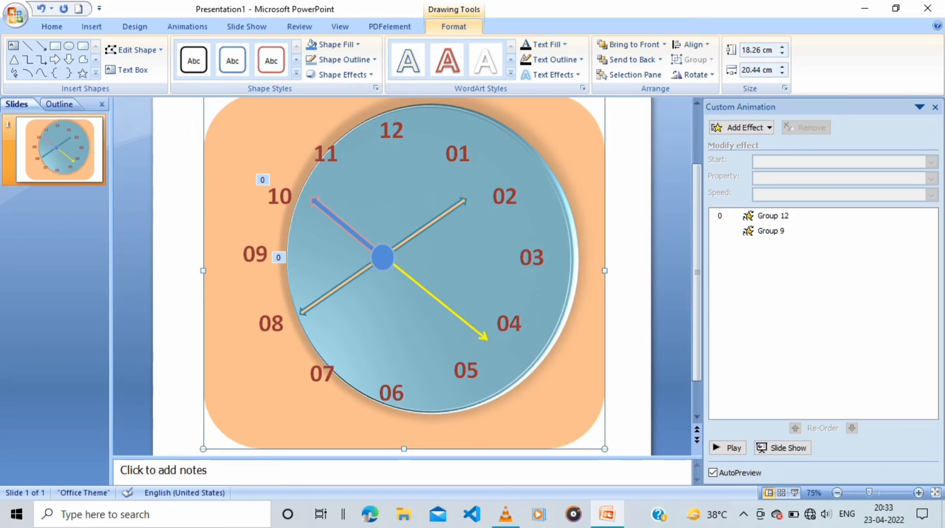
click(345, 285)
click(344, 284)
click(333, 44)
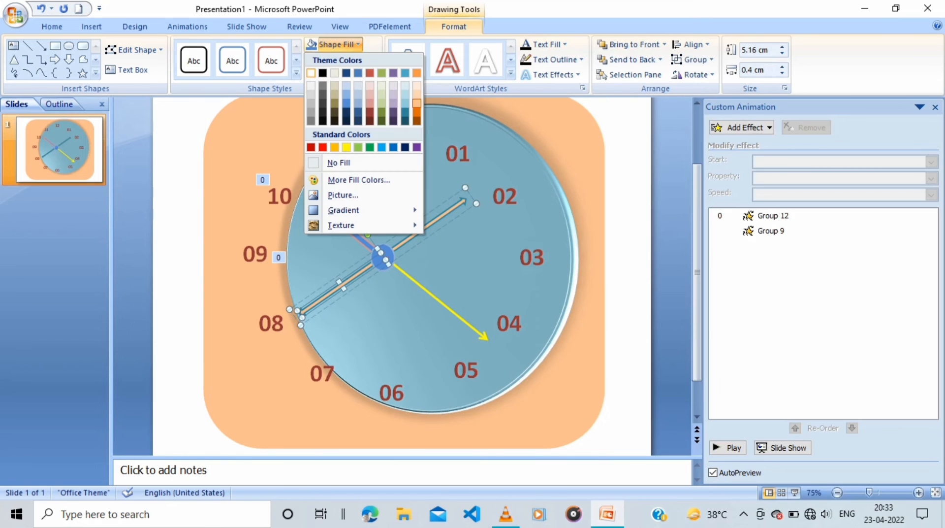
click(339, 162)
Set No Outline for the unfilled arrow pointing at 08 so that half of the group is invisible
click(323, 153)
click(343, 59)
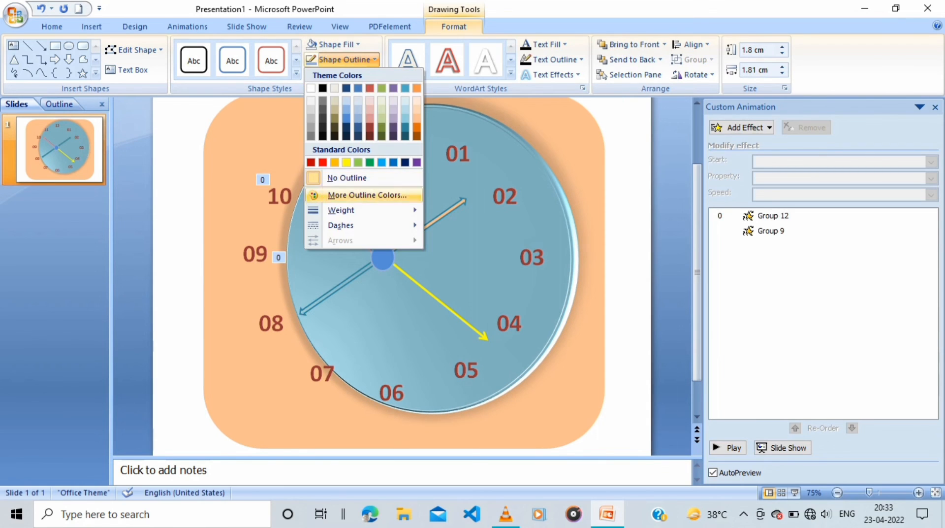
click(344, 285)
click(344, 284)
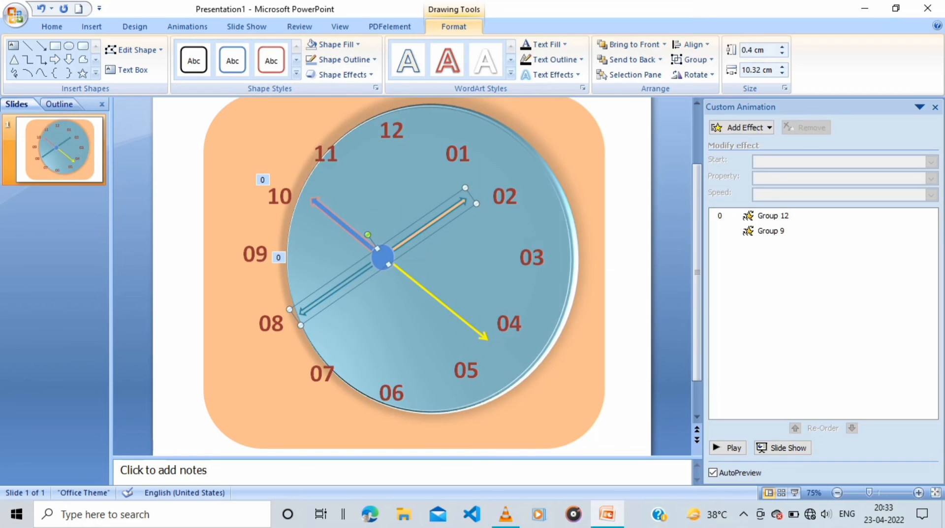
click(343, 284)
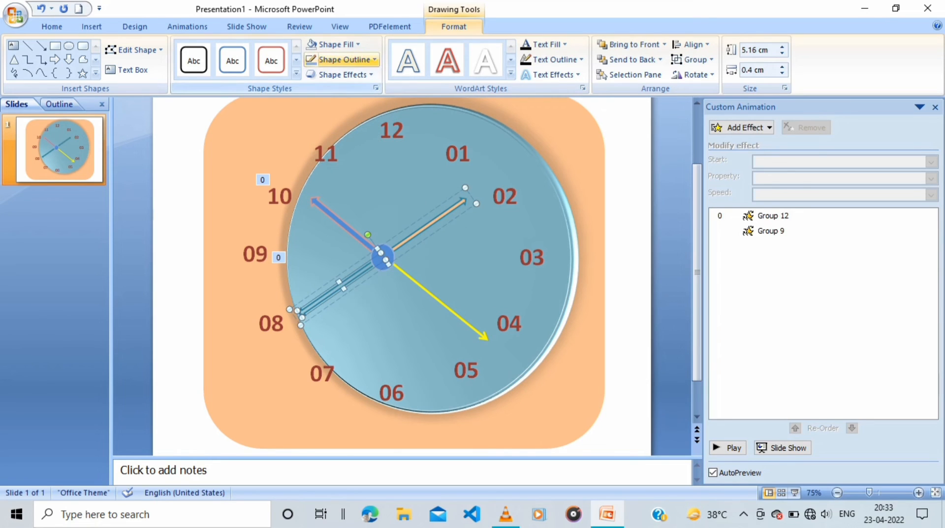
click(343, 59)
click(340, 178)
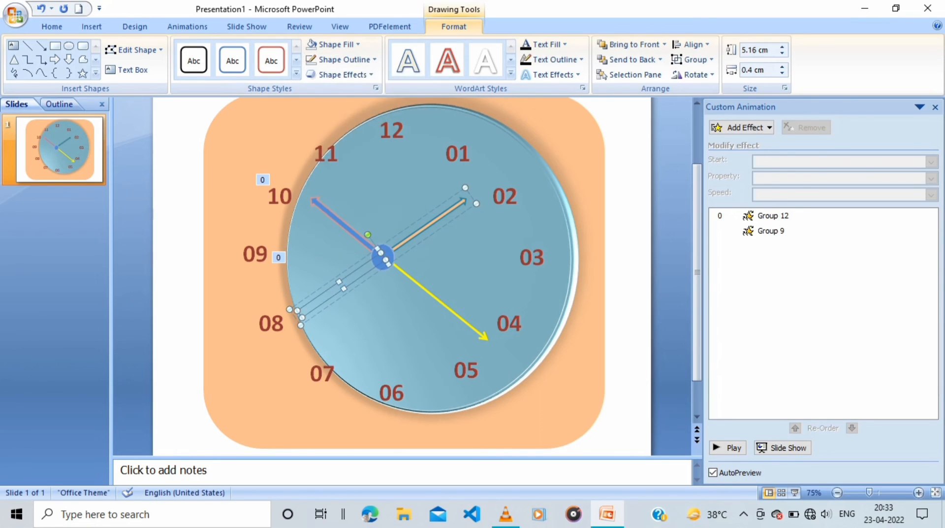
click(327, 156)
Add a Spin emphasis animation to the whole orange arrow group
click(427, 227)
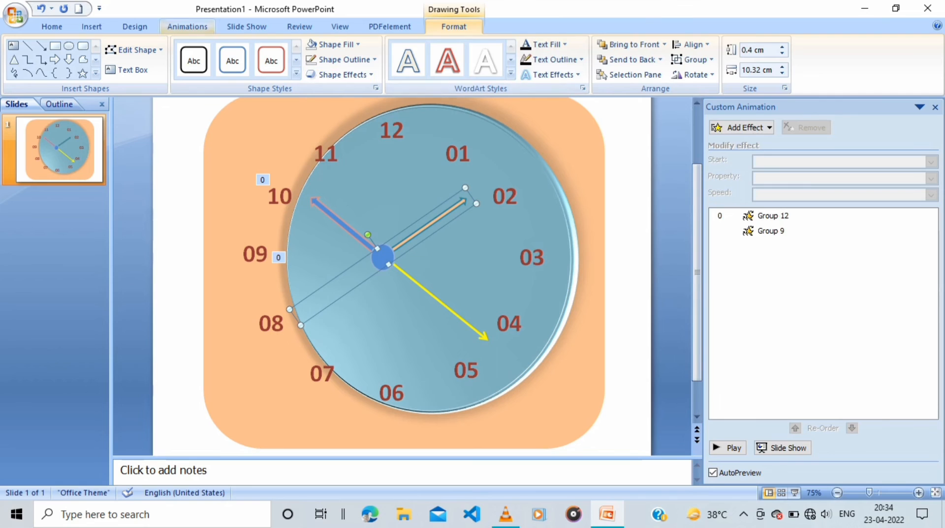
click(187, 27)
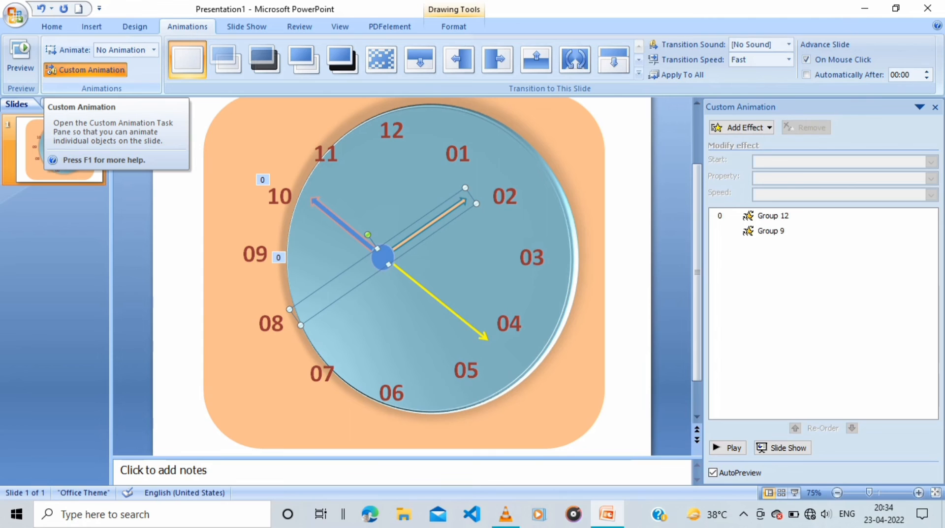
click(741, 127)
mouse_move(727, 159)
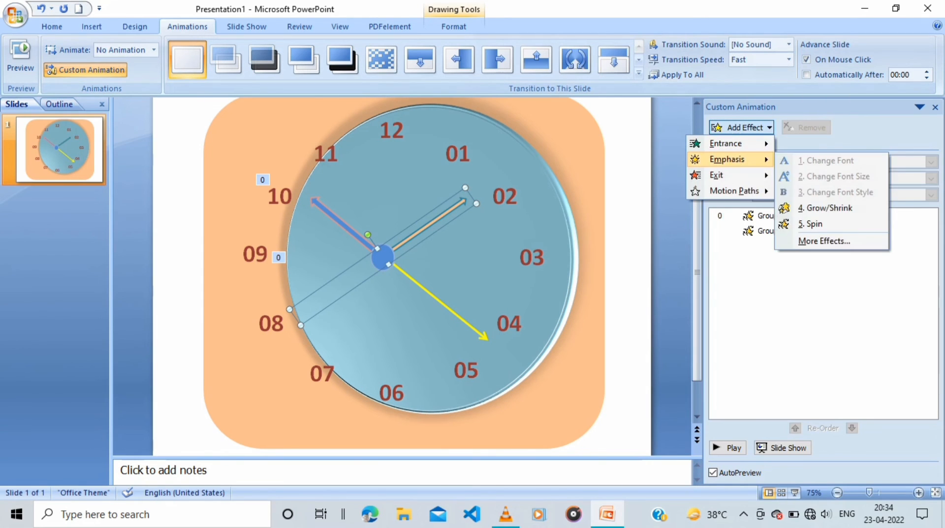
click(813, 224)
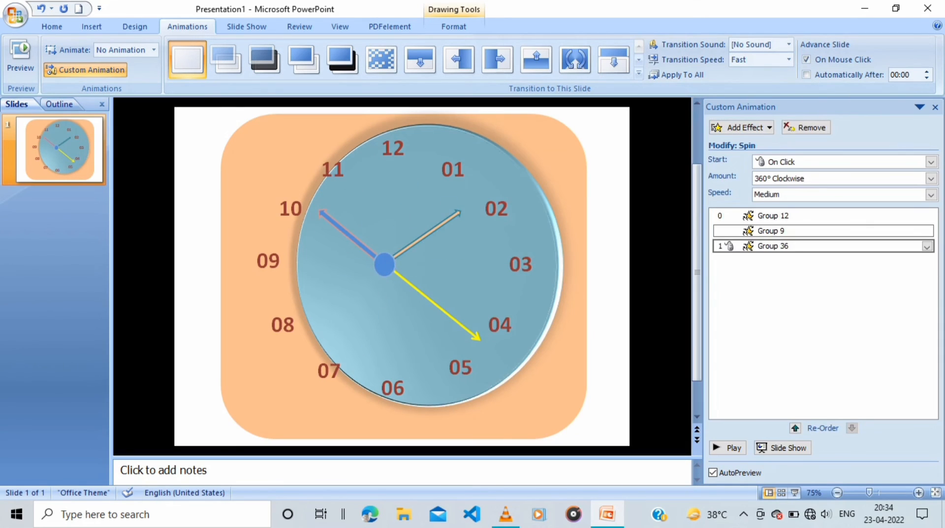
Set the orange hand's Spin timing to start With Previous at a speed of 3600 seconds
click(927, 246)
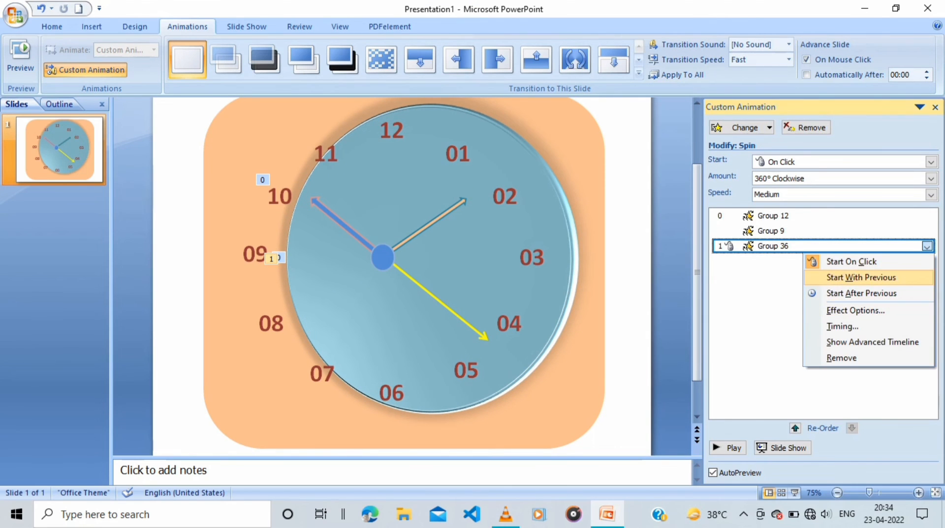
click(843, 326)
click(707, 188)
click(680, 214)
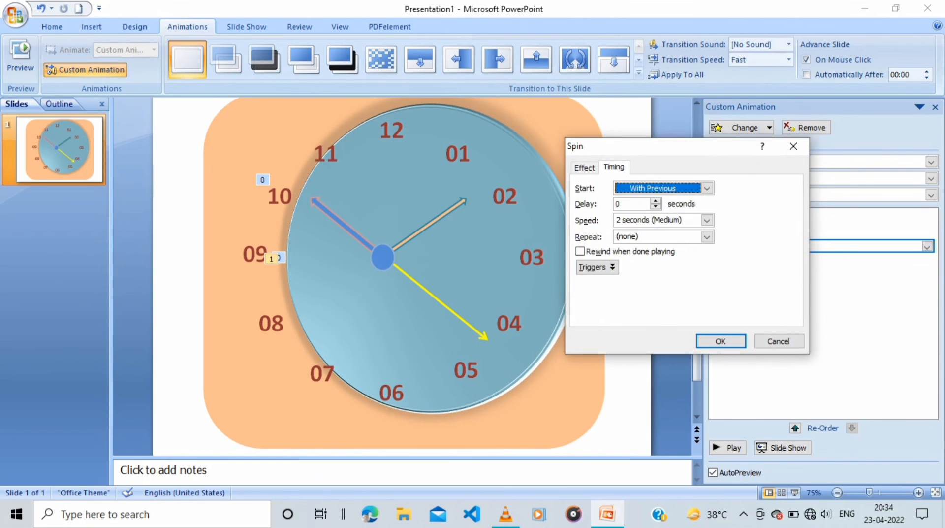
click(624, 220)
drag(624, 220, 611, 220)
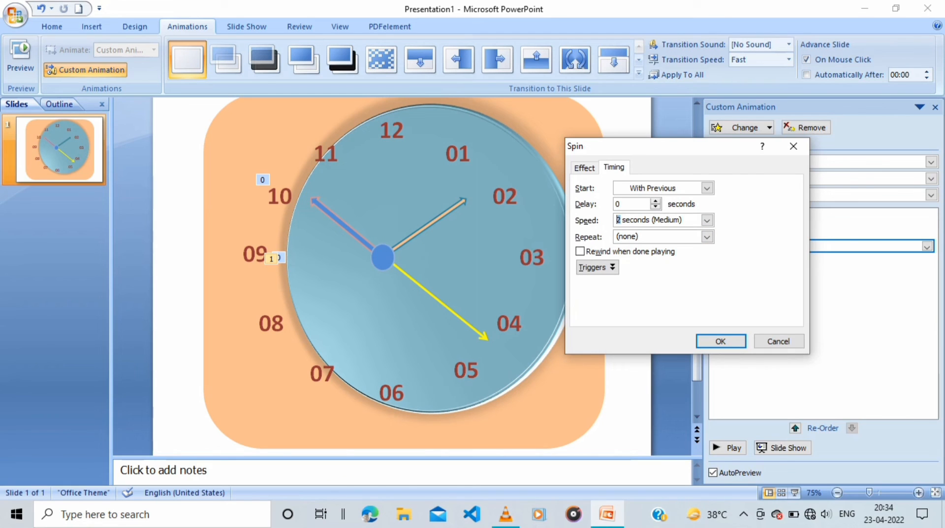
text(3600)
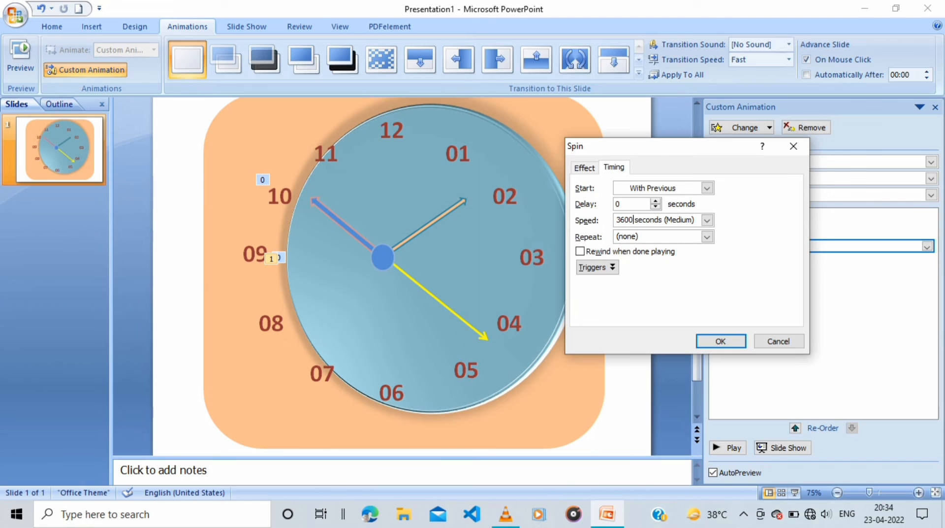
click(720, 340)
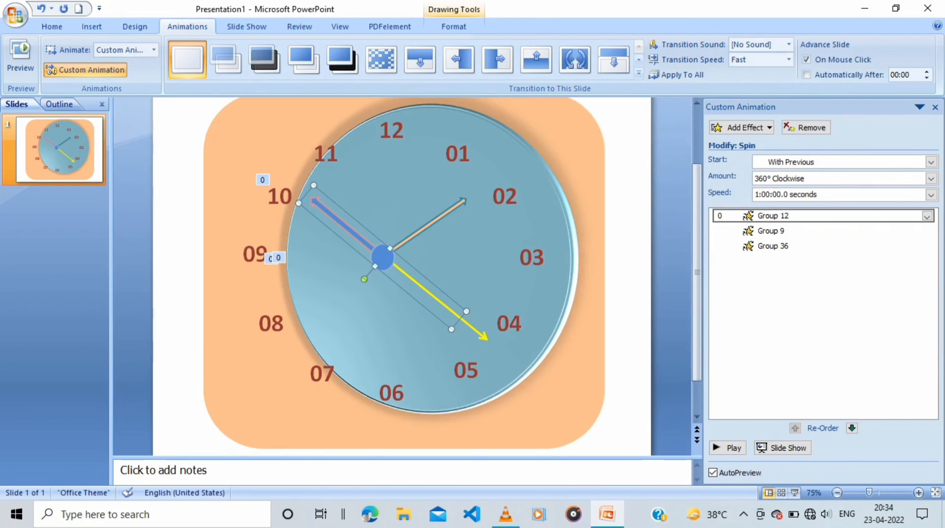
Try to set the blue hand's Spin speed to 1:00:00:00 seconds
click(832, 216)
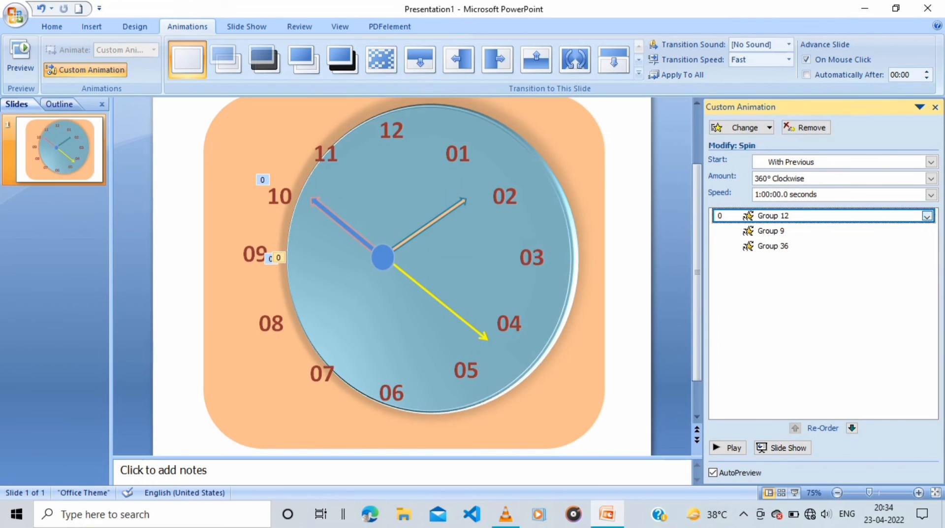
click(927, 216)
click(807, 296)
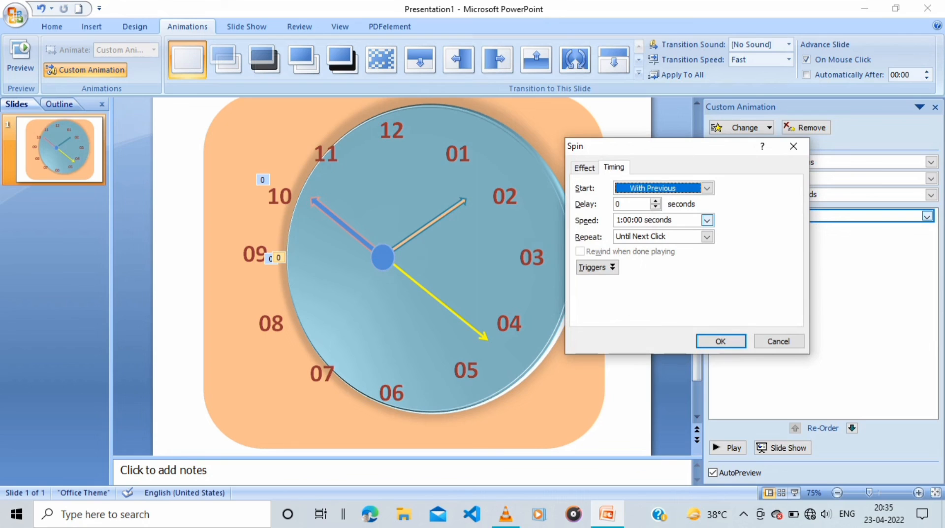
click(707, 220)
click(643, 220)
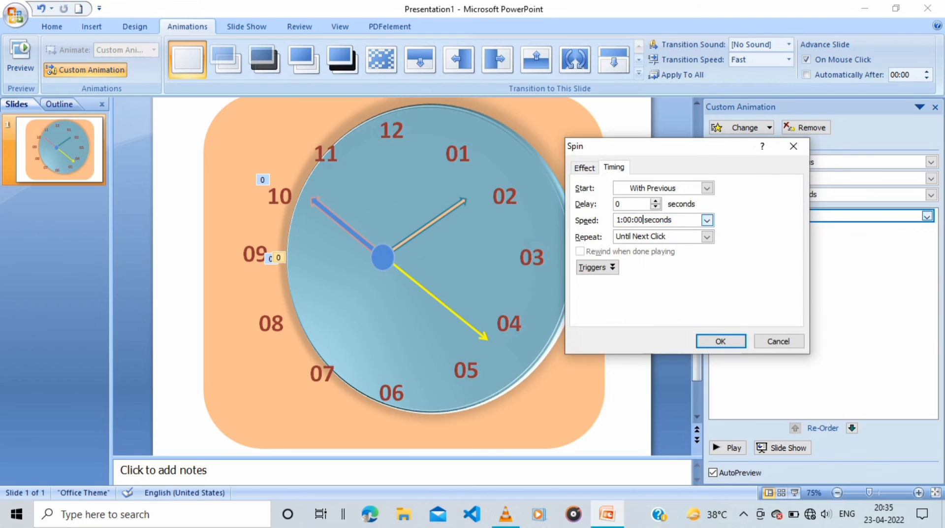
text(:00)
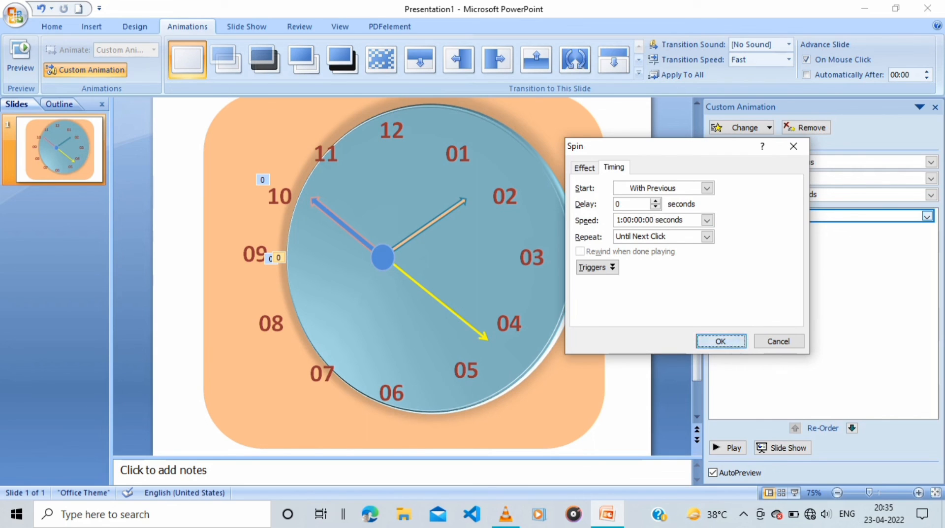
key(ctrl+a)
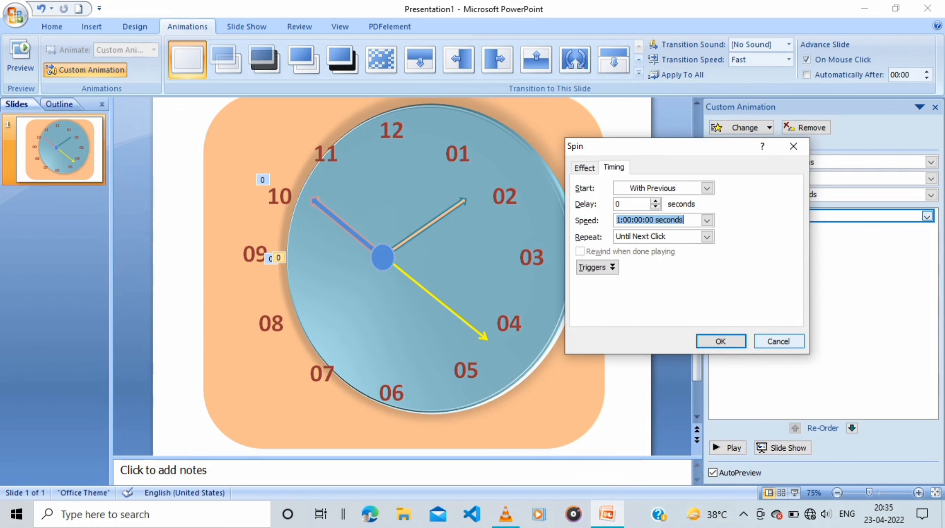
key(Return)
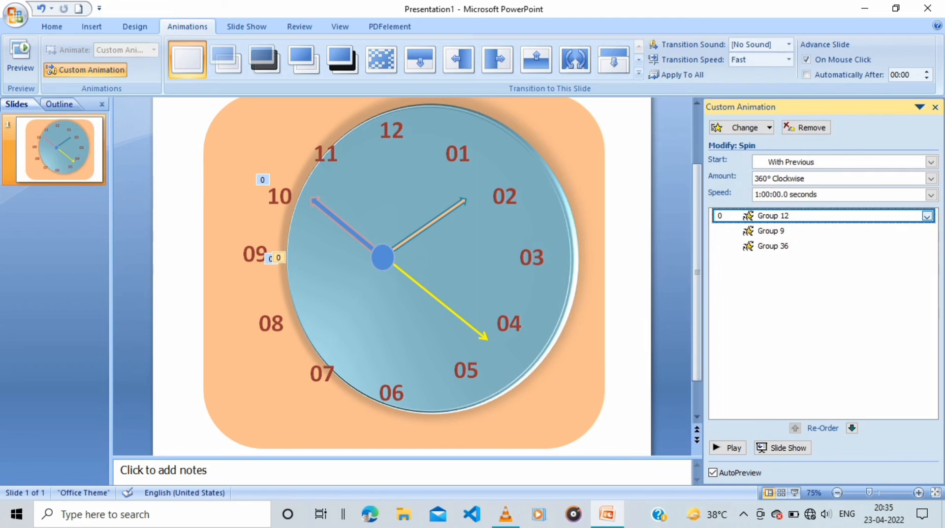
Set the blue hand's Spin speed to 216000 seconds and run the slide show
click(927, 215)
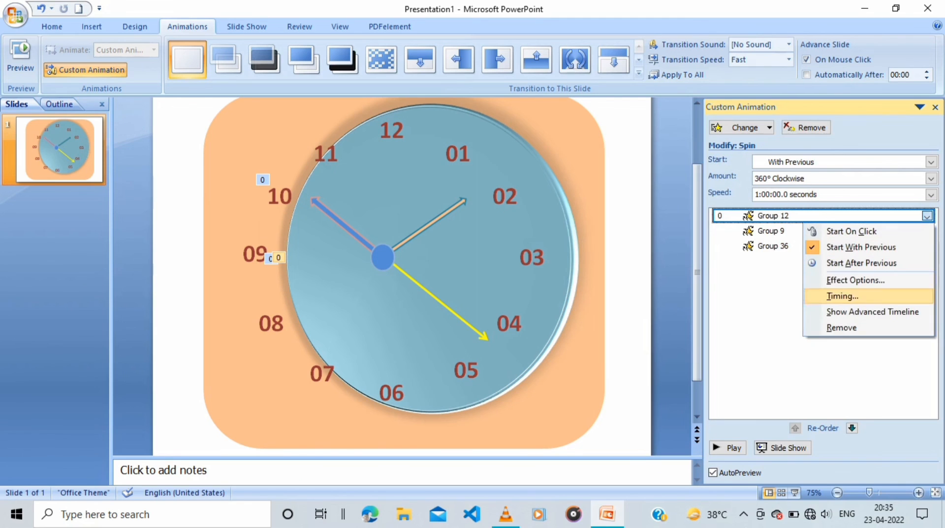
click(843, 296)
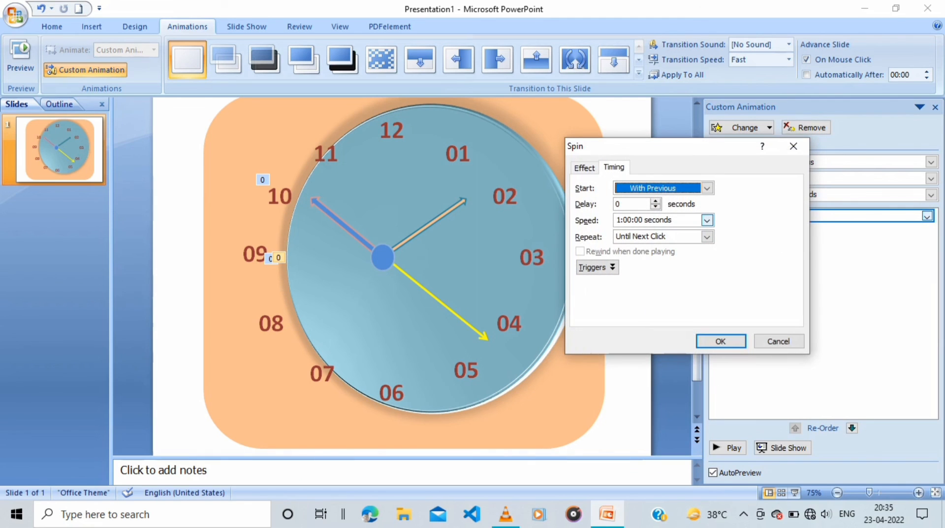
click(707, 220)
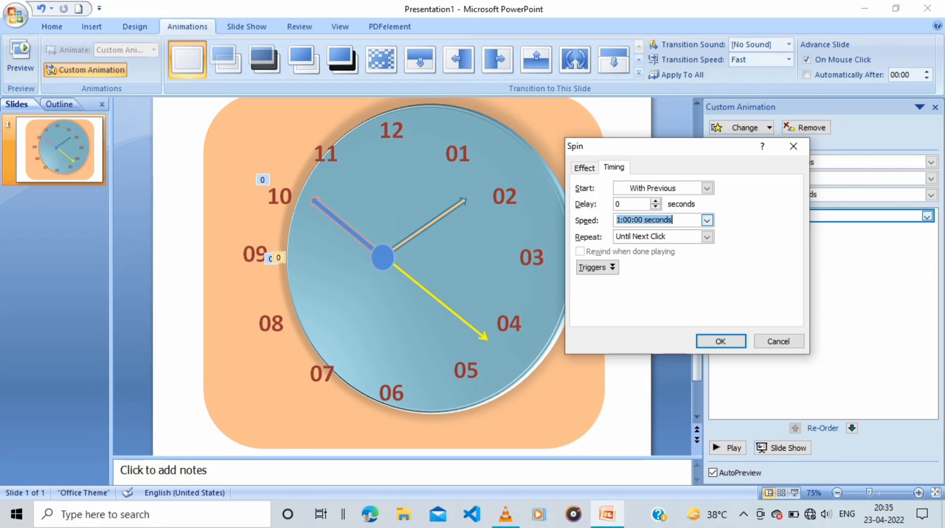
click(643, 220)
key(shift+Home)
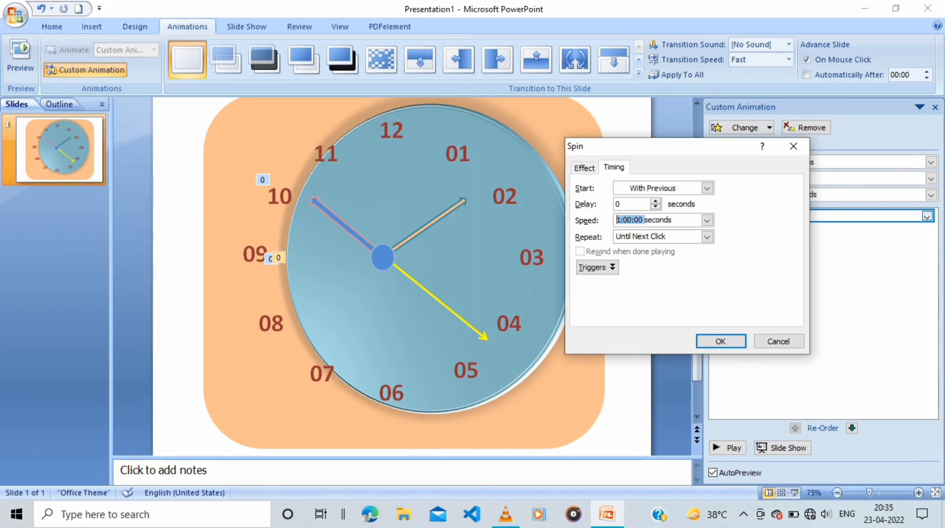
text(216000)
click(720, 340)
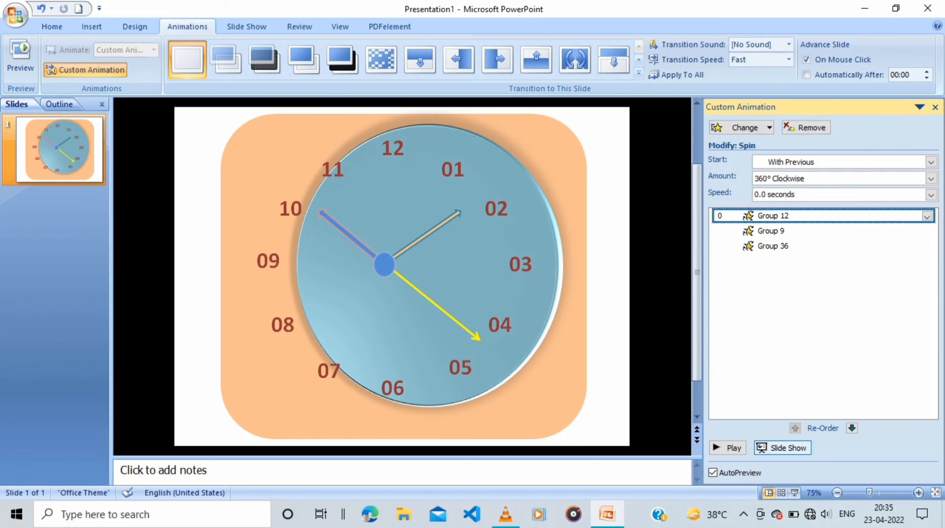
key(F5)
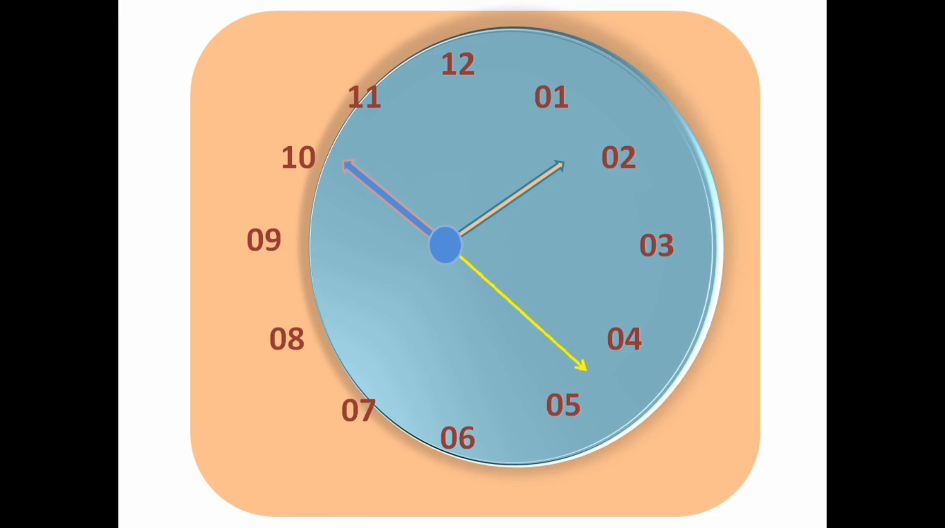